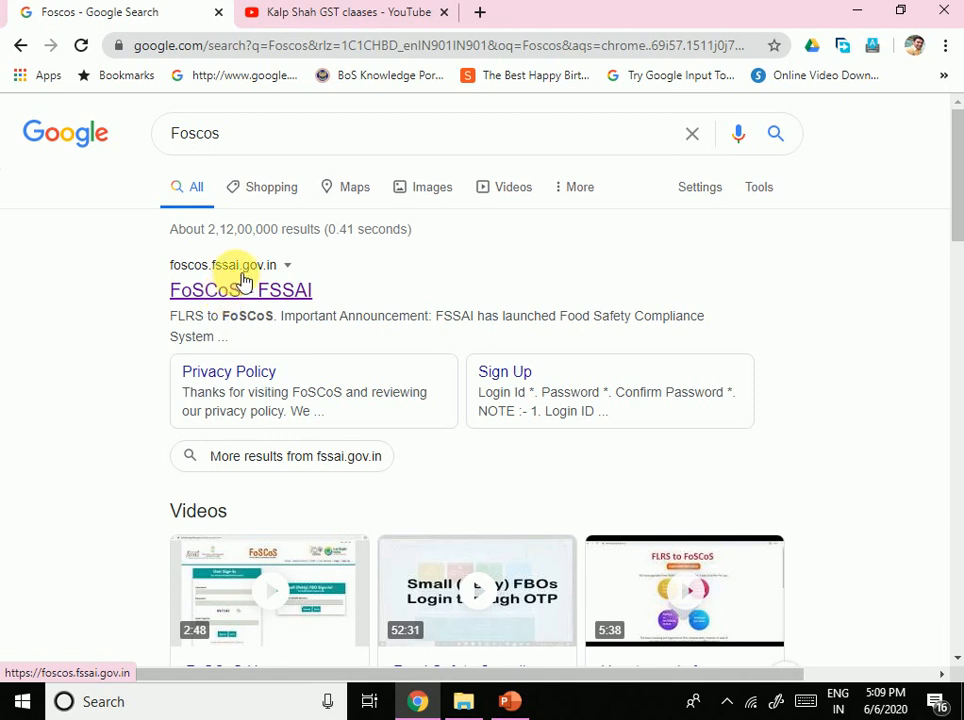
Step: Open the 'FoSCoS - FSSAI' Google result in a new browser tab
{"action": "right_click", "coordinate": [250, 298]}
{"action": "left_click", "coordinate": [300, 313]}
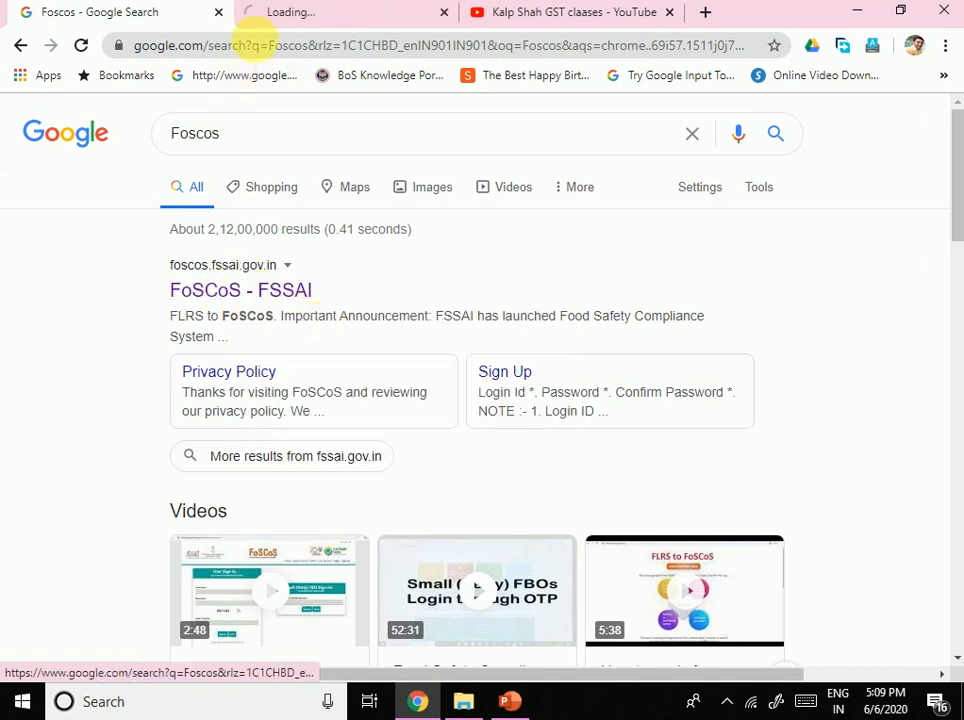
Step: Switch to the FoSCoS tab and zoom the FLRS to FoSCoS announcement in two levels
{"action": "left_click", "coordinate": [300, 12]}
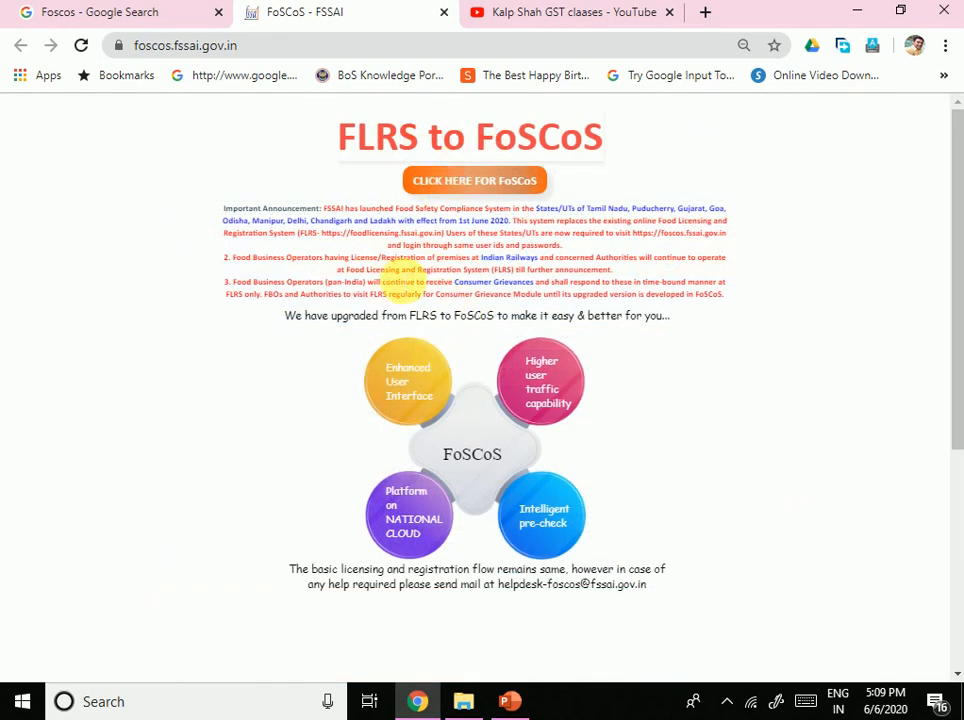
{"action": "key", "text": "ctrl+plus"}
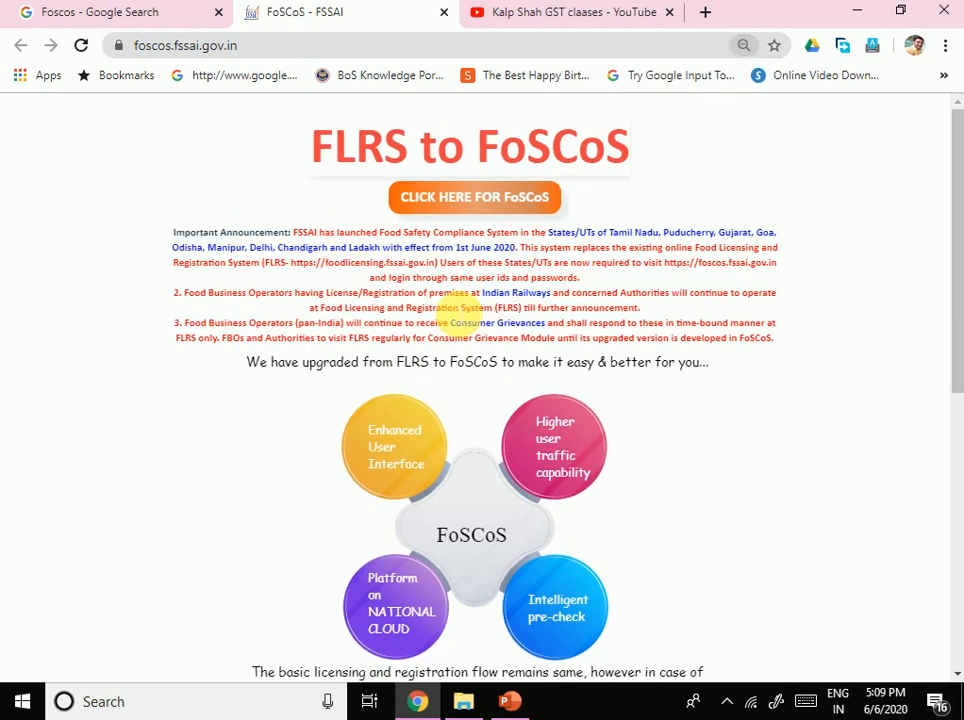
{"action": "key", "text": "ctrl+plus"}
{"action": "key", "text": "ctrl+plus"}
{"action": "key", "text": "ctrl+plus"}
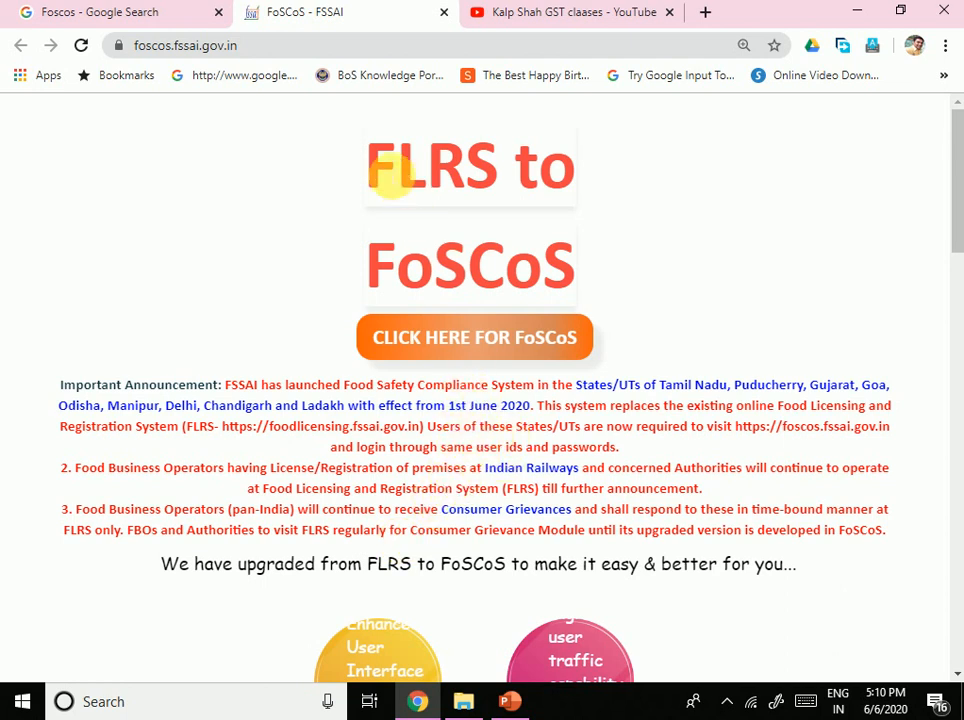
Step: Highlight the 'FLRS to FoSCoS' heading, then continue to the main FoSCoS portal
{"action": "left_click_drag", "start_coordinate": [368, 166], "coordinate": [588, 174]}
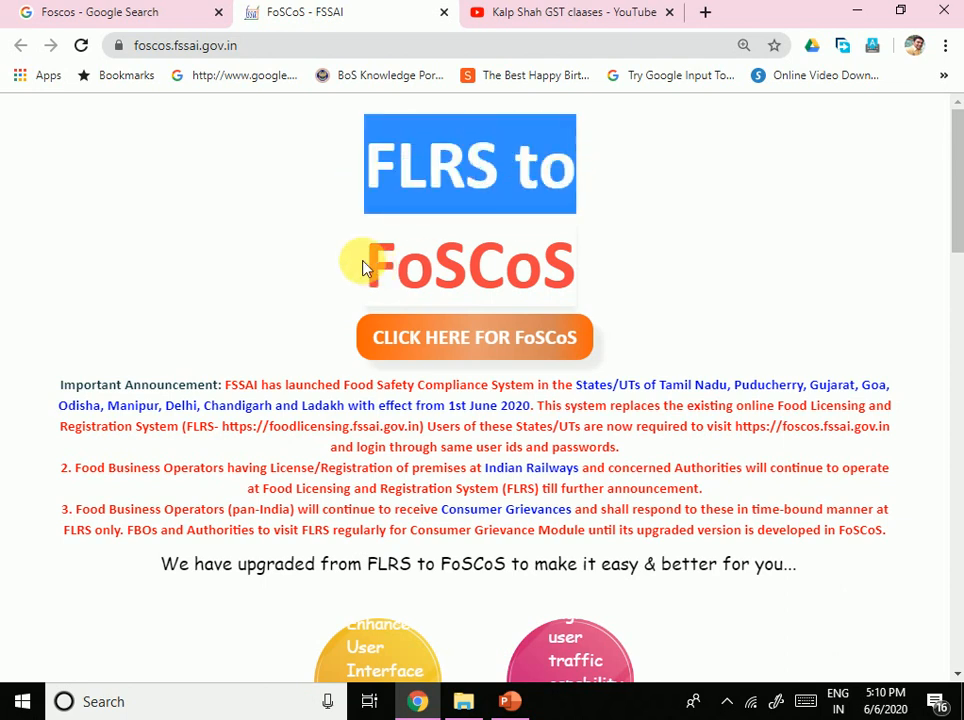
{"action": "left_click_drag", "start_coordinate": [370, 262], "coordinate": [556, 330]}
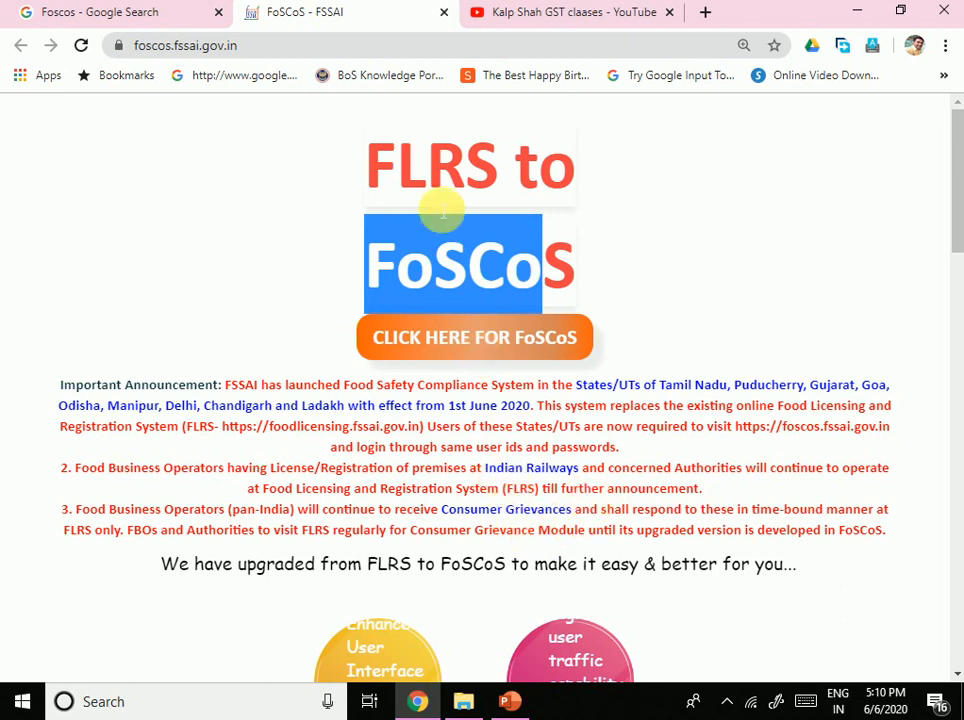
{"action": "left_click", "coordinate": [435, 172]}
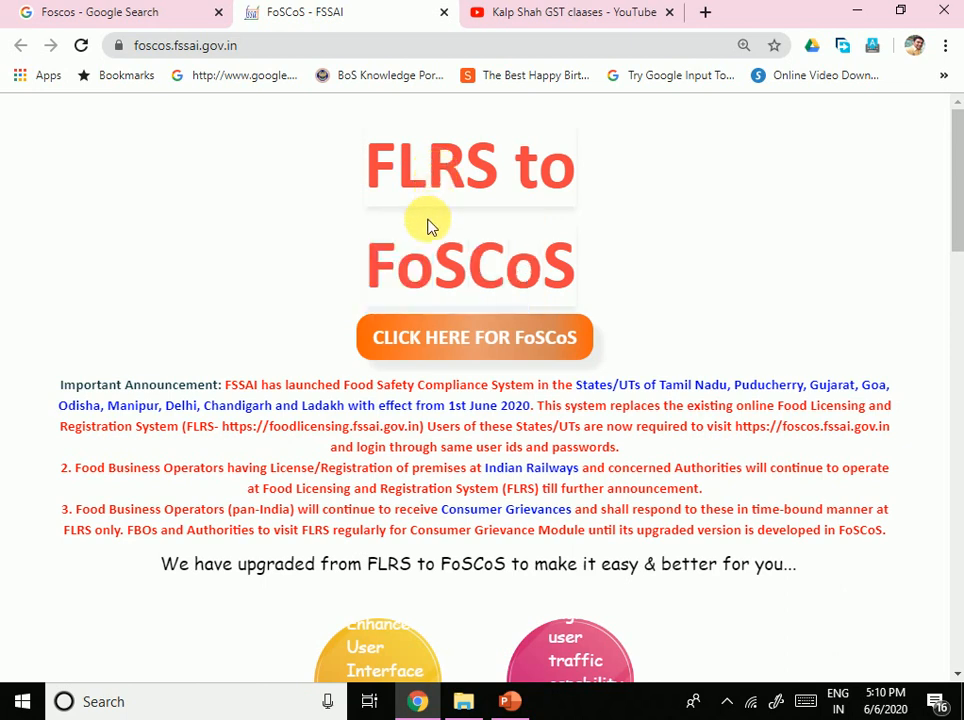
{"action": "left_click", "coordinate": [445, 342]}
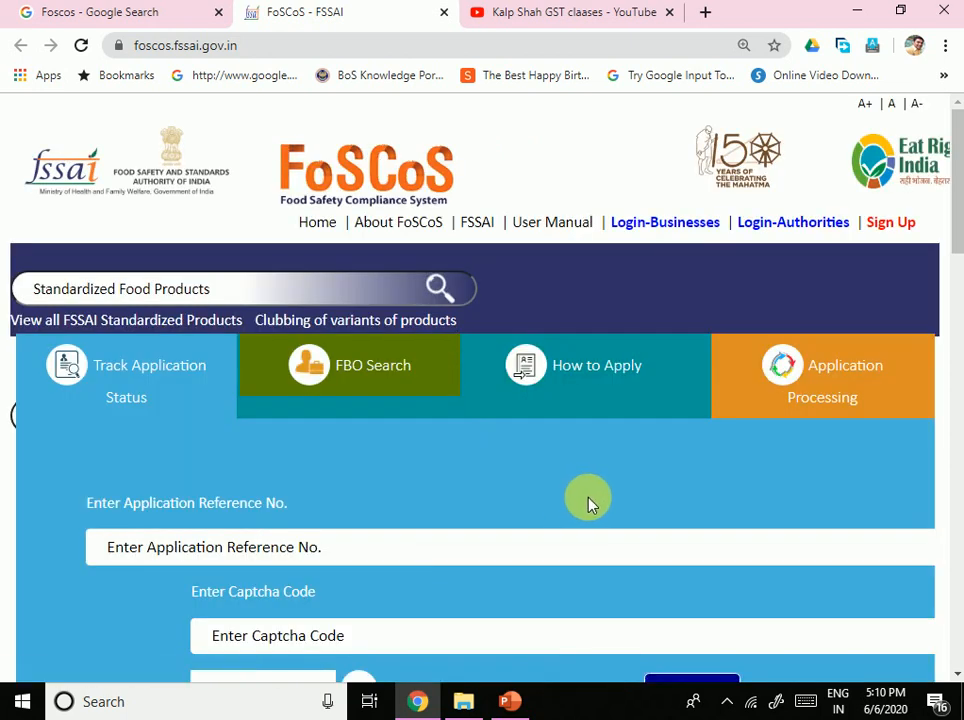
Step: Show the License/Registration Application Flow under How to Apply
{"action": "scroll", "coordinate": [564, 497], "scroll_direction": "down", "scroll_amount": 4}
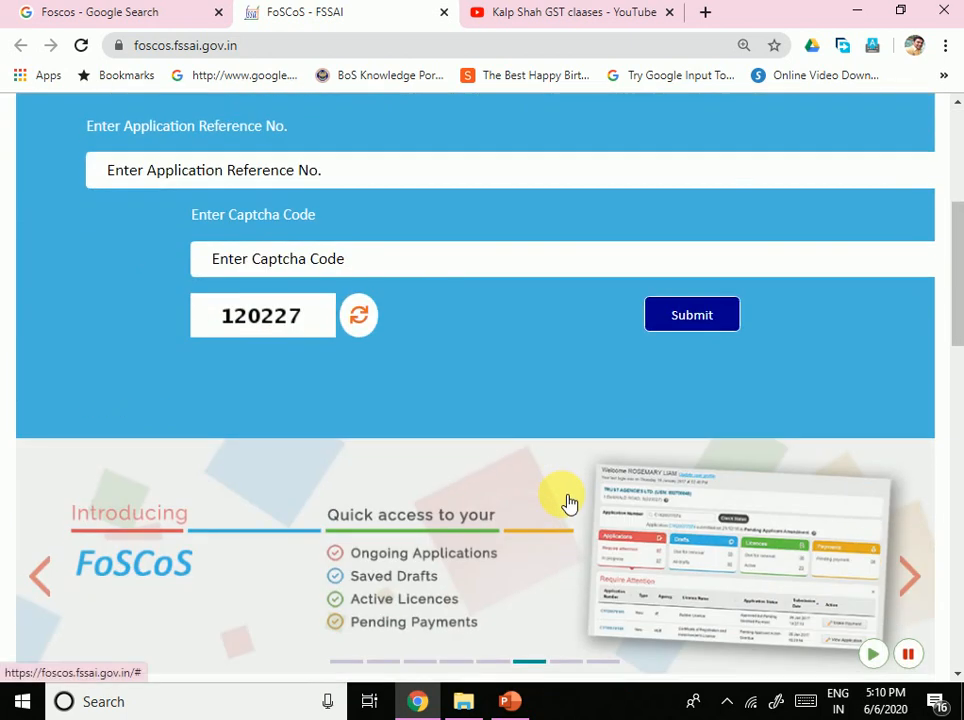
{"action": "scroll", "coordinate": [565, 500], "scroll_direction": "up", "scroll_amount": 2}
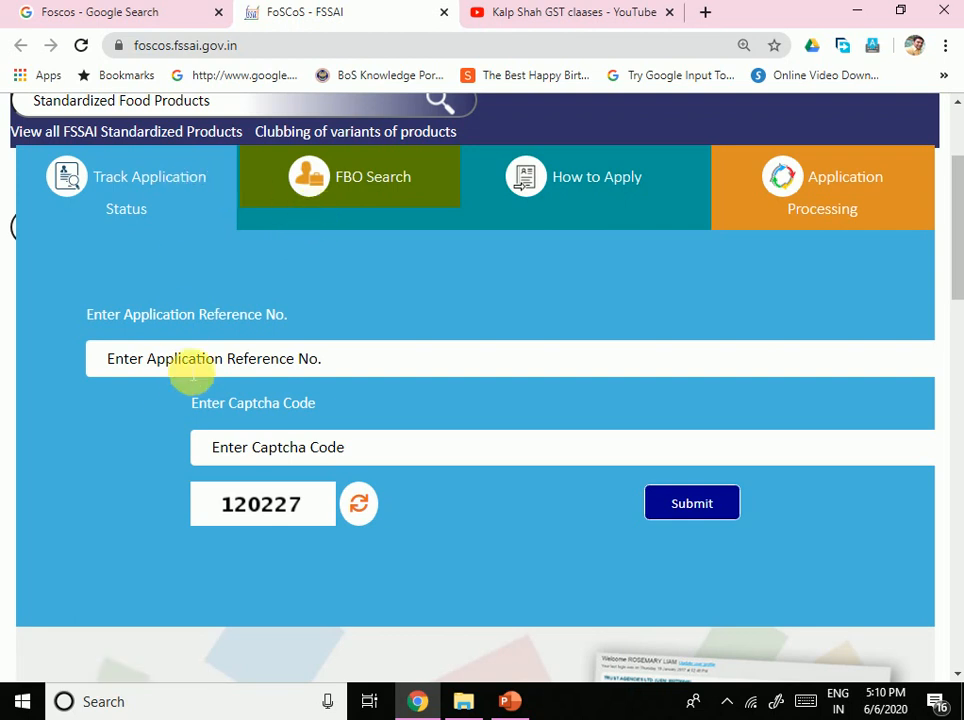
{"action": "left_click", "coordinate": [612, 197]}
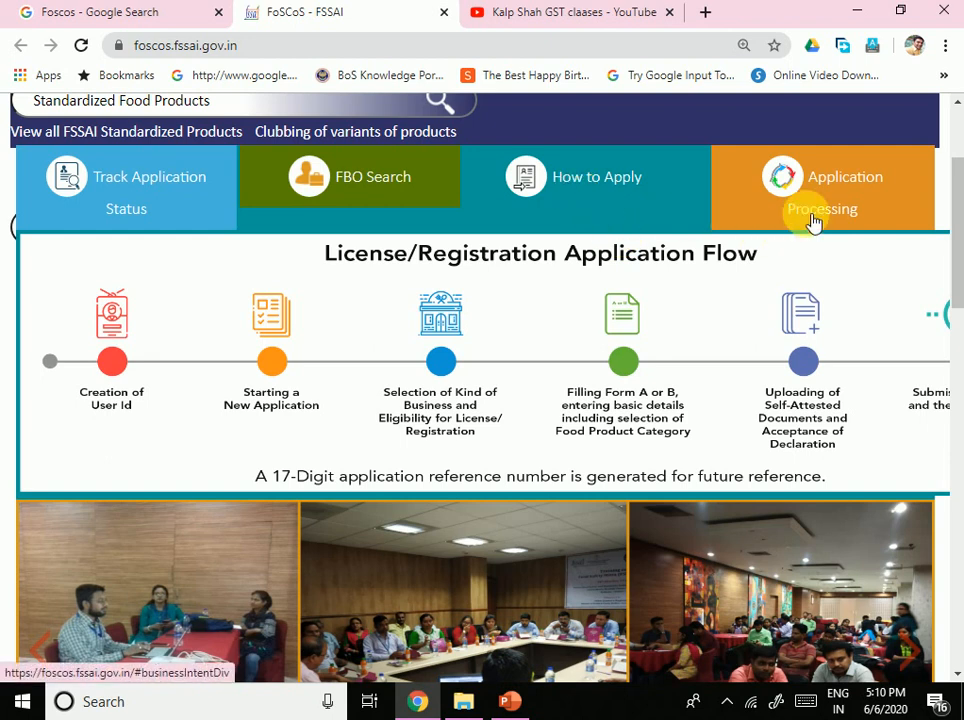
Step: Read through the flow and choose Apply for Registration Certificate (Petty Food Business Operators)
{"action": "scroll", "coordinate": [812, 222], "scroll_direction": "down", "scroll_amount": 7}
{"action": "scroll", "coordinate": [499, 381], "scroll_direction": "up", "scroll_amount": 3}
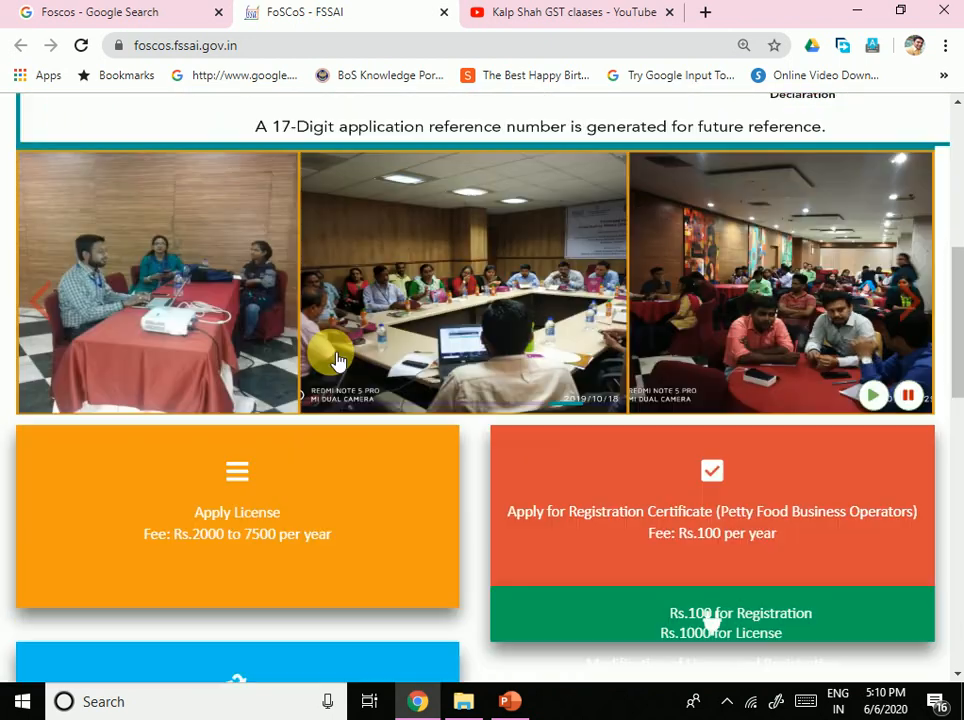
{"action": "scroll", "coordinate": [796, 269], "scroll_direction": "up", "scroll_amount": 1}
{"action": "scroll", "coordinate": [790, 279], "scroll_direction": "down", "scroll_amount": 3}
{"action": "scroll", "coordinate": [786, 330], "scroll_direction": "up", "scroll_amount": 7}
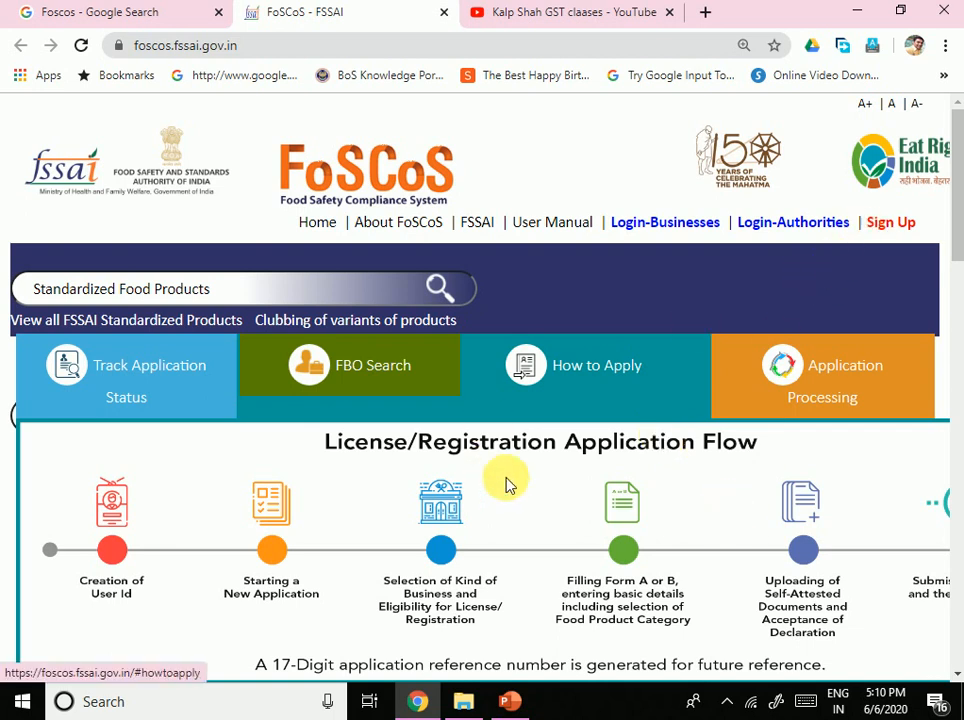
{"action": "scroll", "coordinate": [505, 485], "scroll_direction": "down", "scroll_amount": 5}
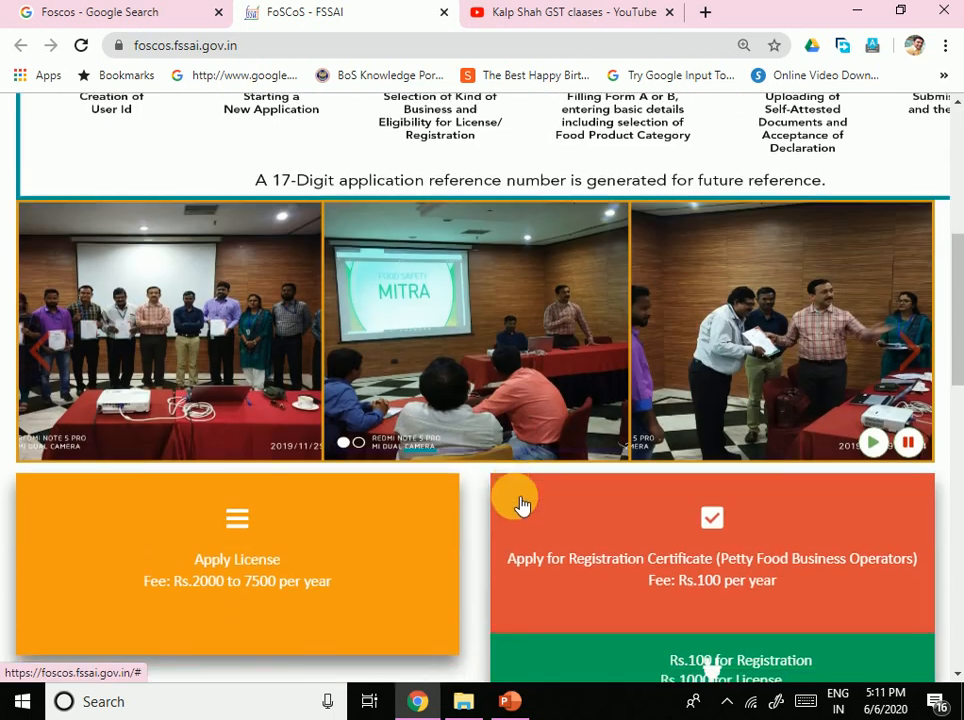
{"action": "scroll", "coordinate": [521, 505], "scroll_direction": "down", "scroll_amount": 3}
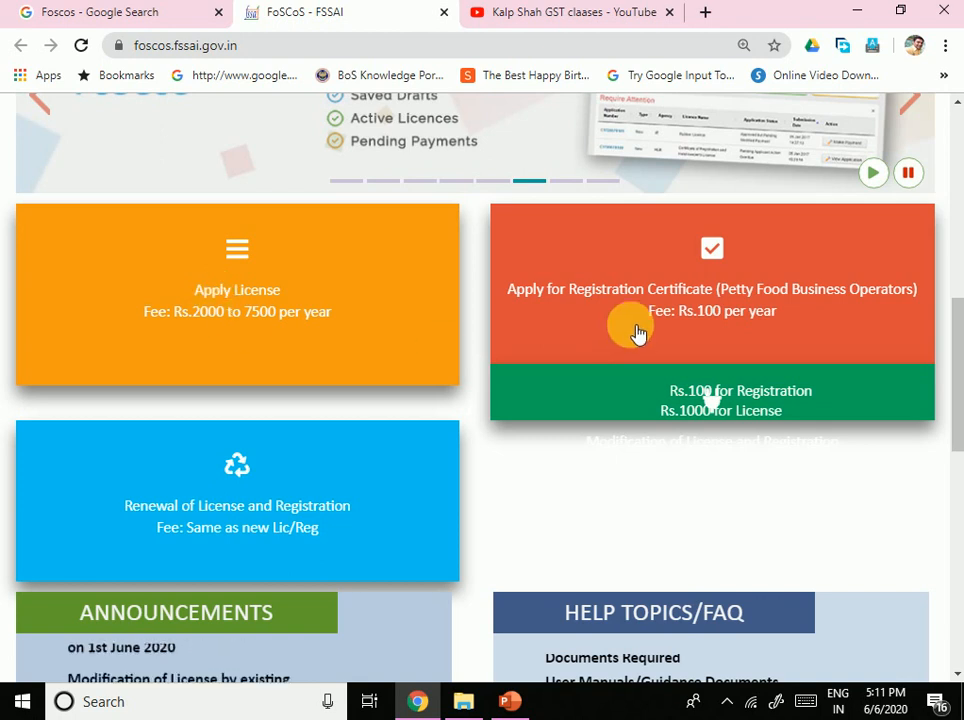
{"action": "scroll", "coordinate": [663, 327], "scroll_direction": "up", "scroll_amount": 1}
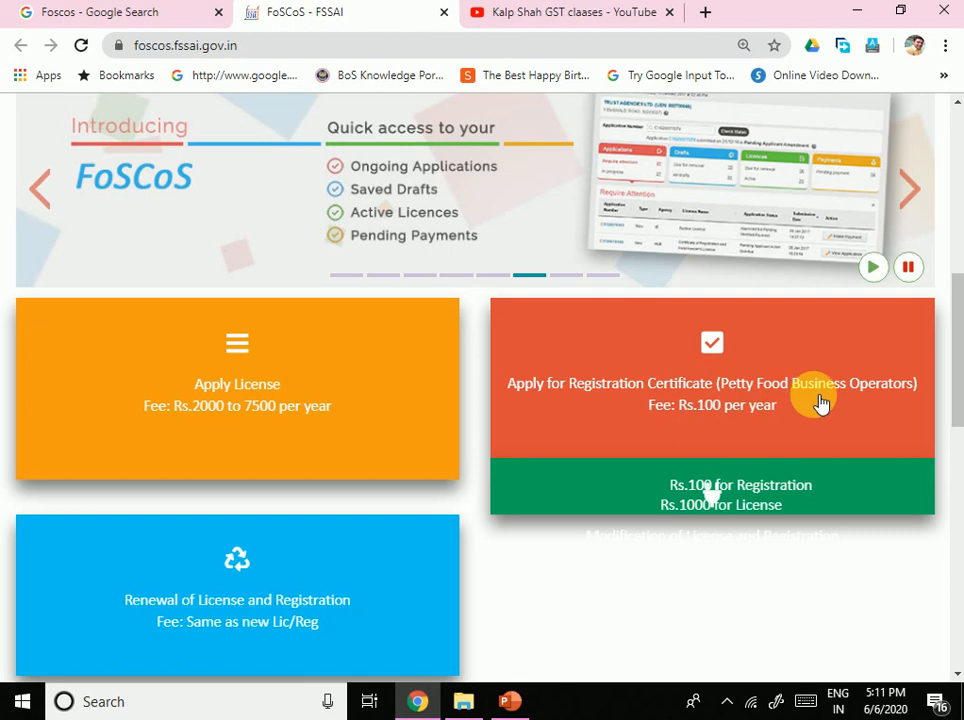
{"action": "scroll", "coordinate": [785, 338], "scroll_direction": "up", "scroll_amount": 4}
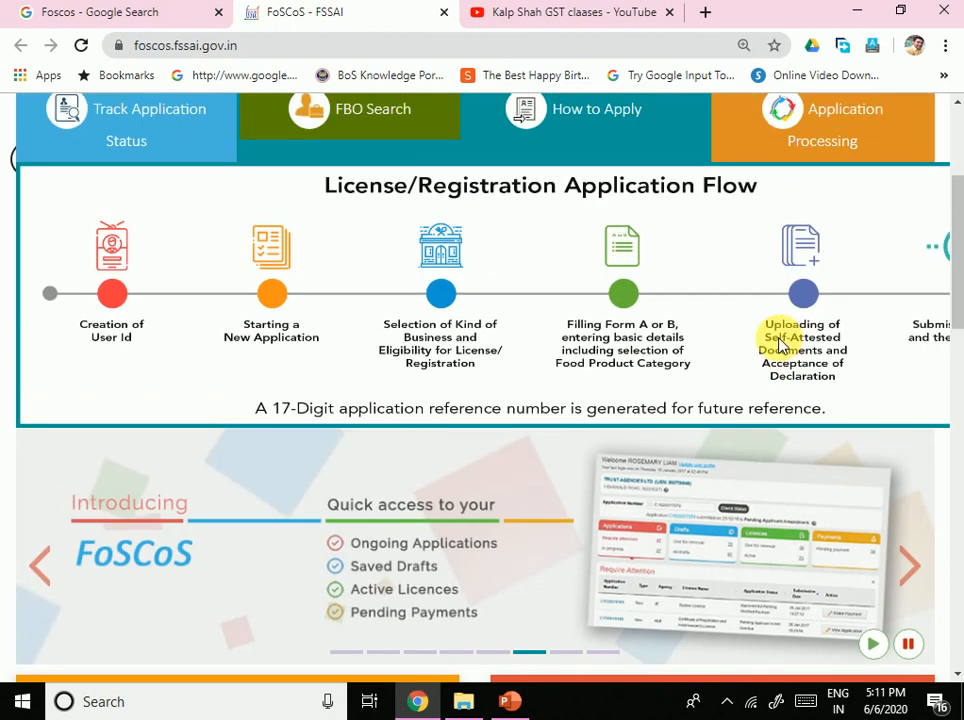
{"action": "scroll", "coordinate": [780, 342], "scroll_direction": "down", "scroll_amount": 6}
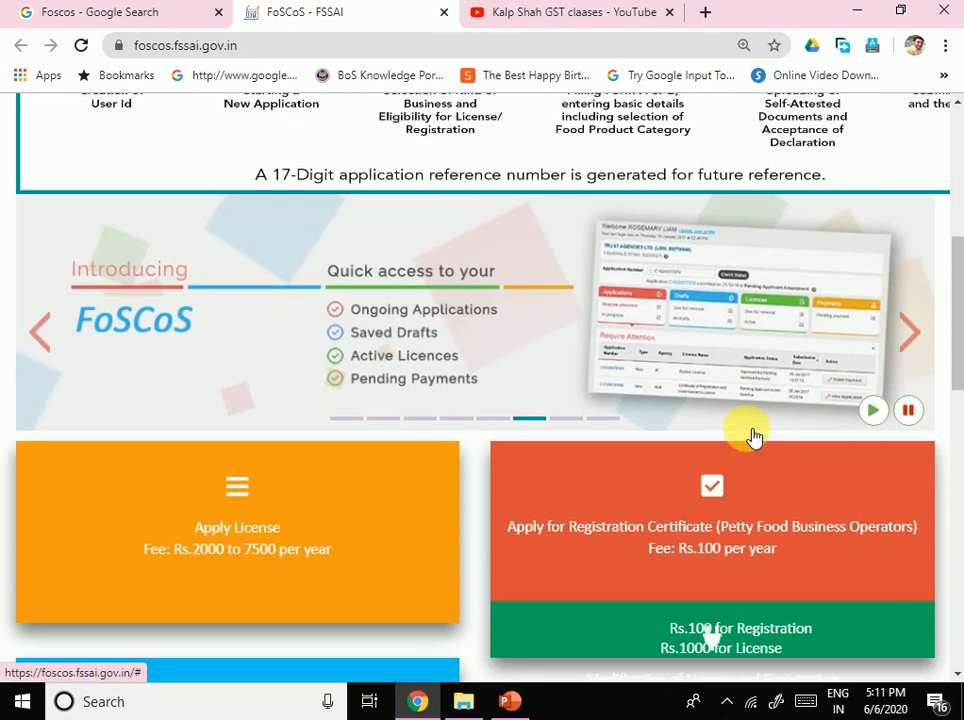
{"action": "scroll", "coordinate": [710, 305], "scroll_direction": "up", "scroll_amount": 1}
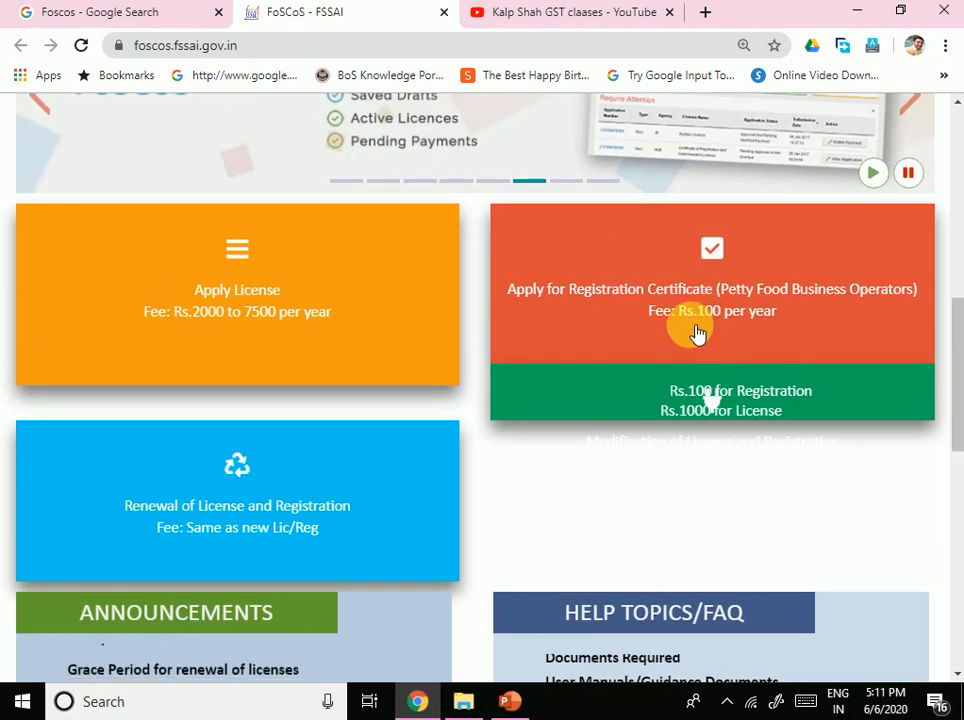
{"action": "left_click", "coordinate": [680, 318]}
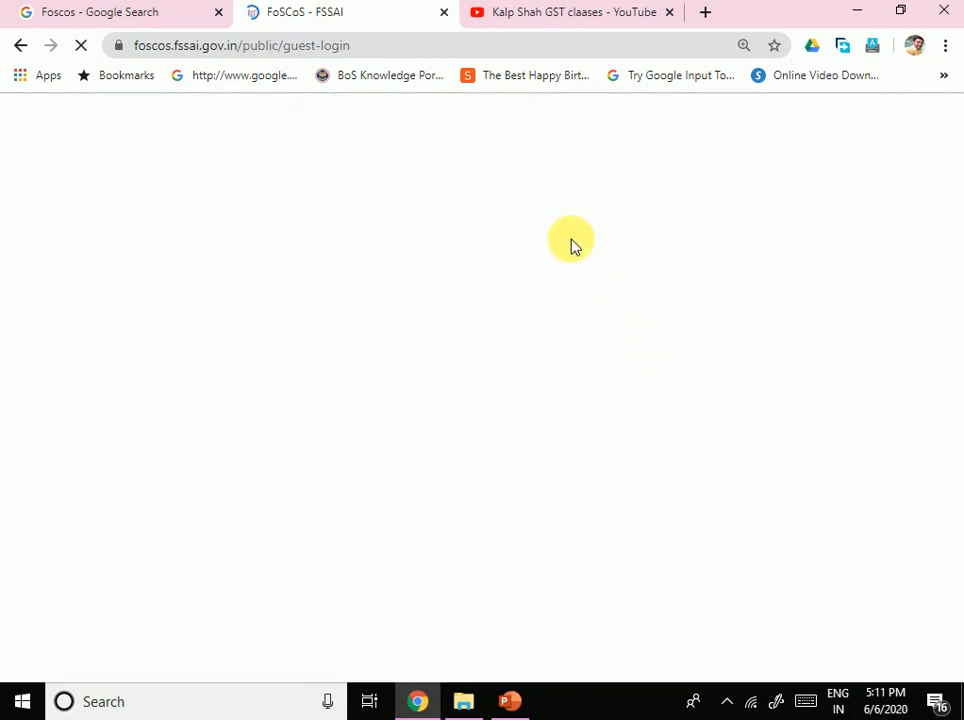
Step: Submit the applicant's email address as a Petty FBO to request the verification OTP
{"action": "scroll", "coordinate": [430, 490], "scroll_direction": "down", "scroll_amount": 1}
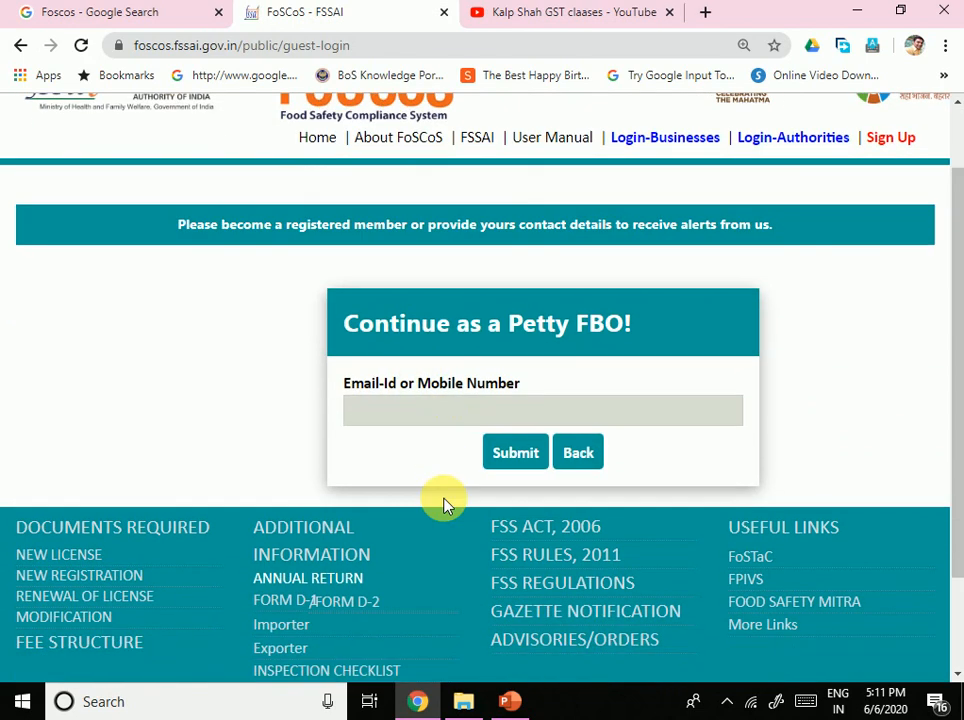
{"action": "left_click", "coordinate": [438, 404]}
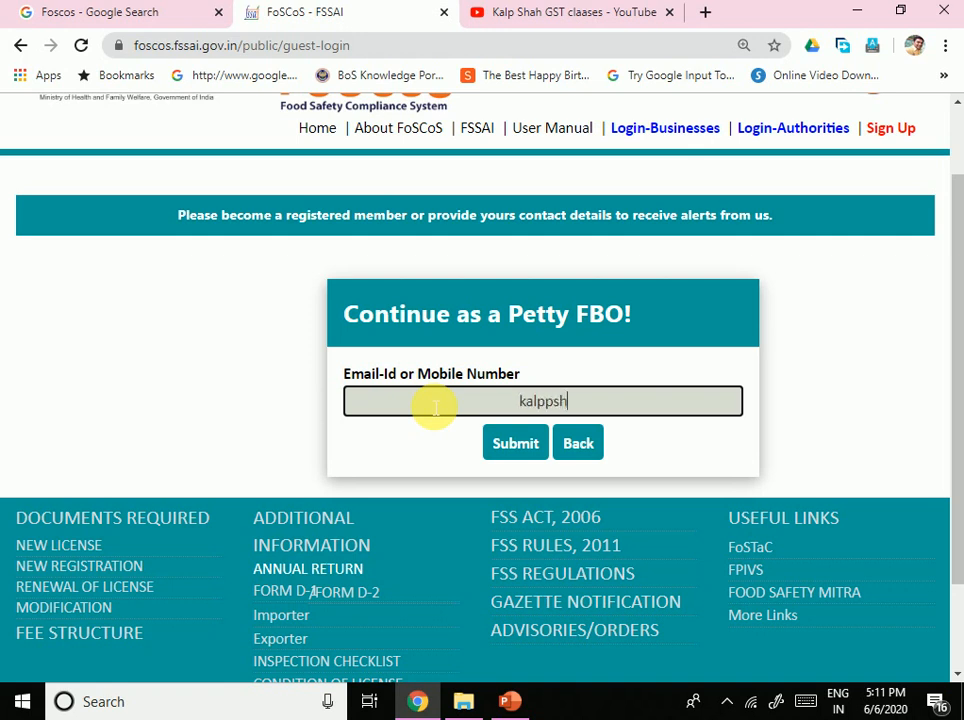
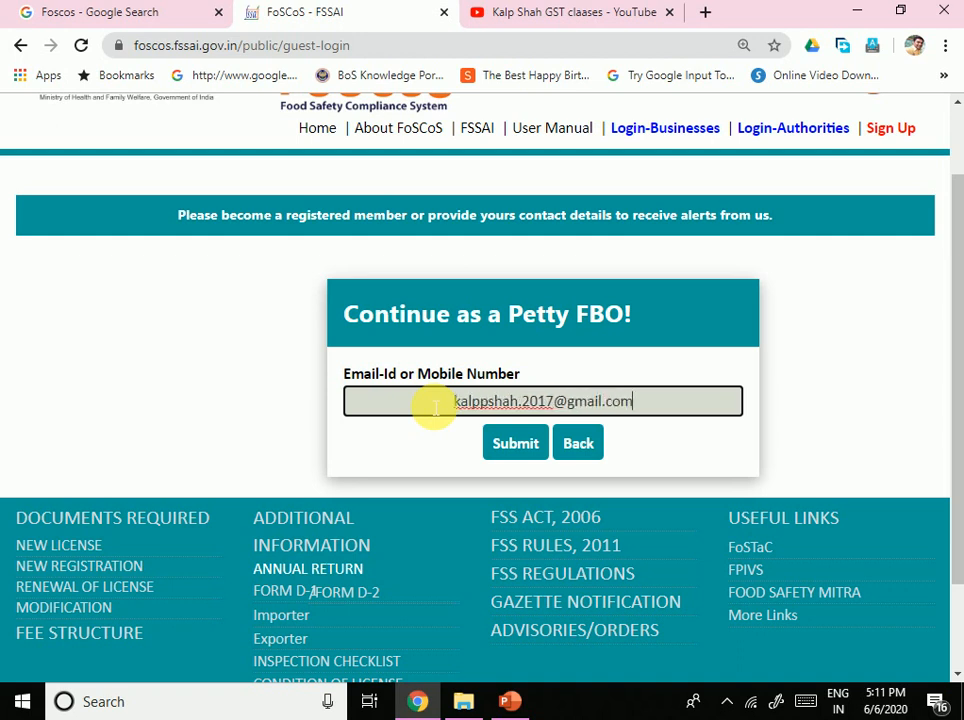
{"action": "left_click", "coordinate": [518, 449]}
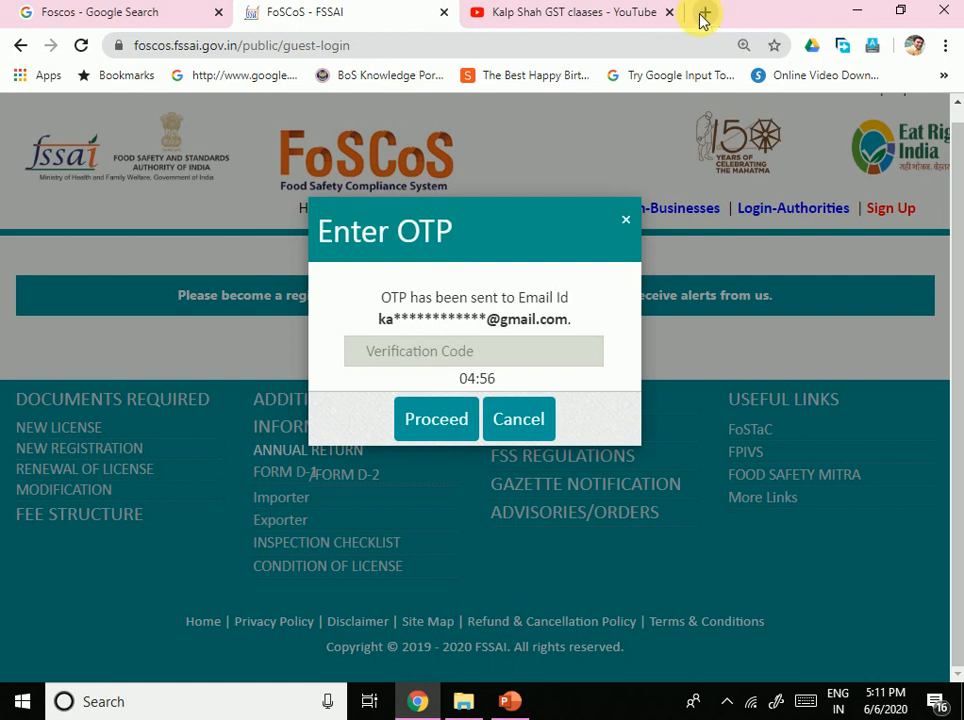
{"action": "key", "text": "ctrl+F5"}
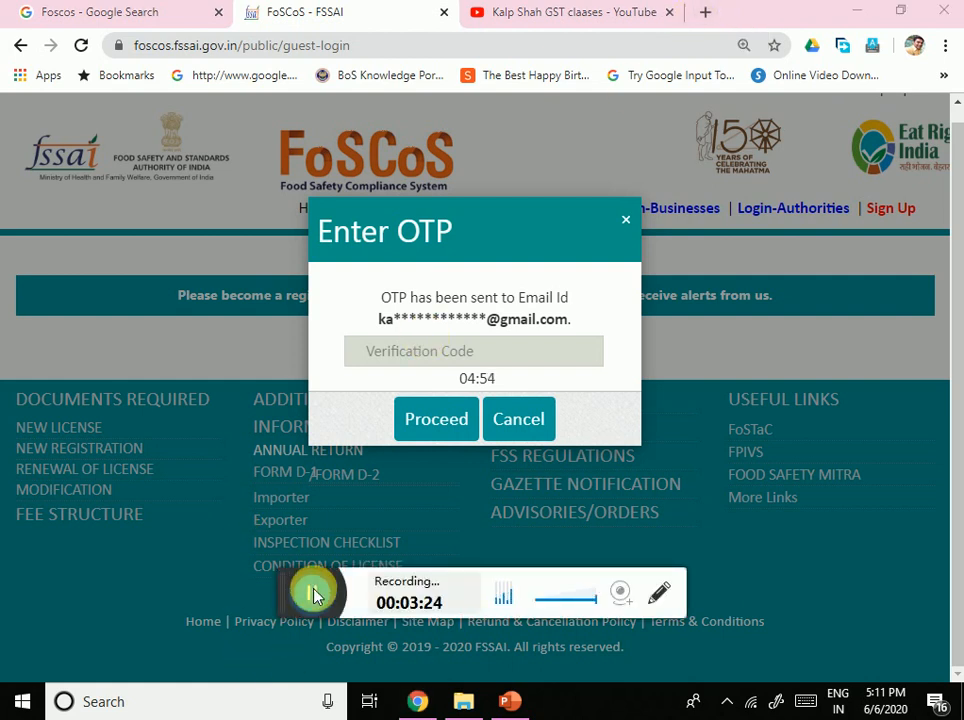
{"action": "left_click", "coordinate": [314, 596]}
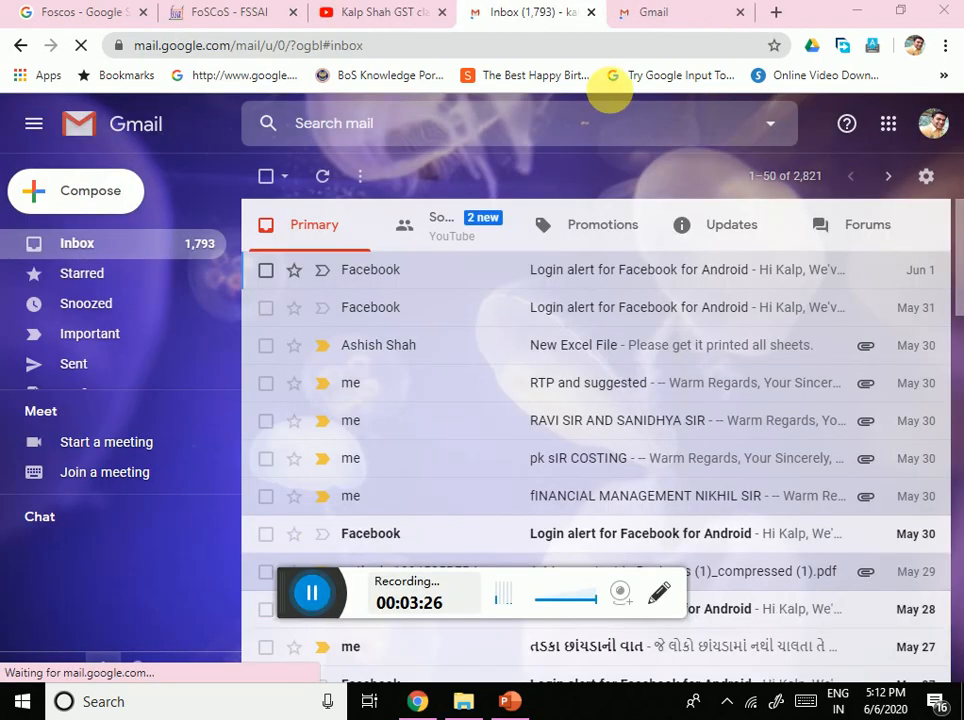
Step: Open the FOSCOS OTP email in the second Gmail inbox, copy the code, and return to FoSCoS
{"action": "left_click", "coordinate": [662, 17]}
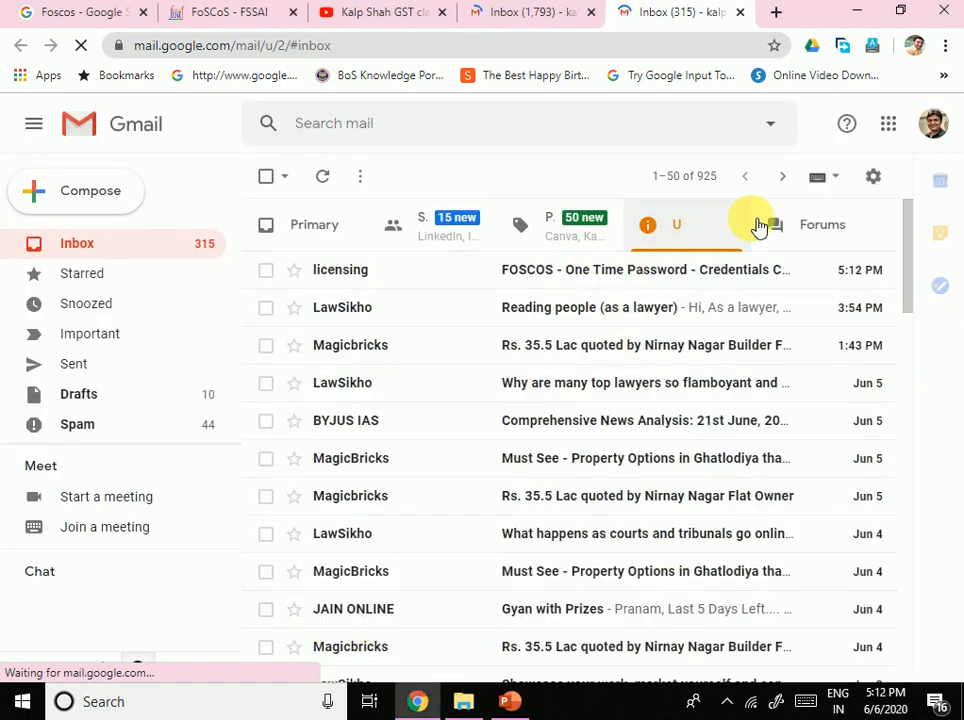
{"action": "left_click", "coordinate": [553, 283]}
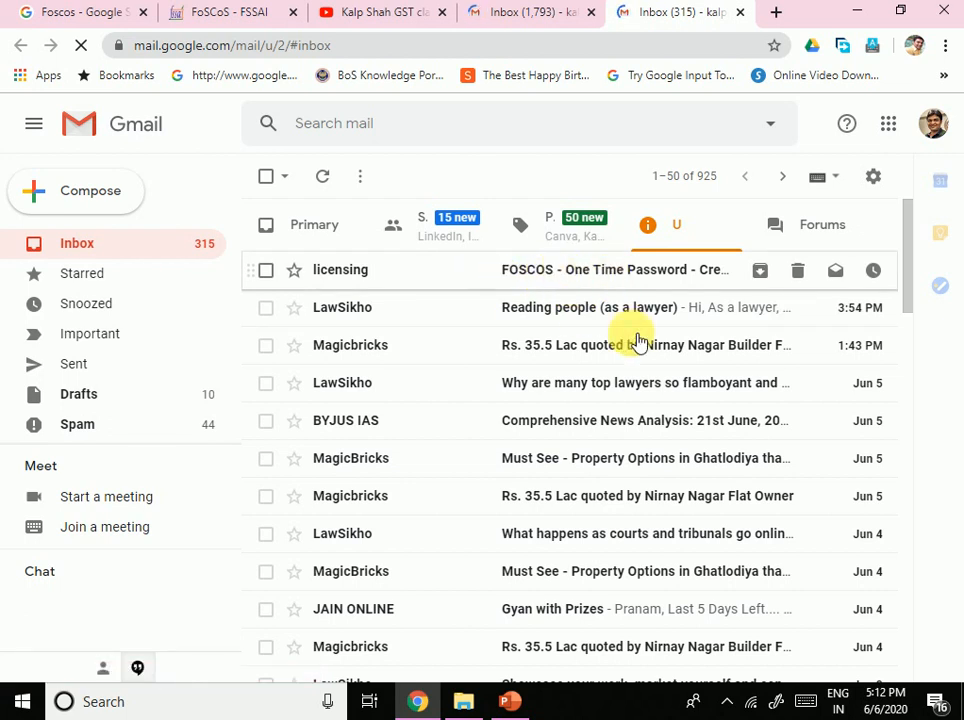
{"action": "scroll", "coordinate": [533, 568], "scroll_direction": "down", "scroll_amount": 2}
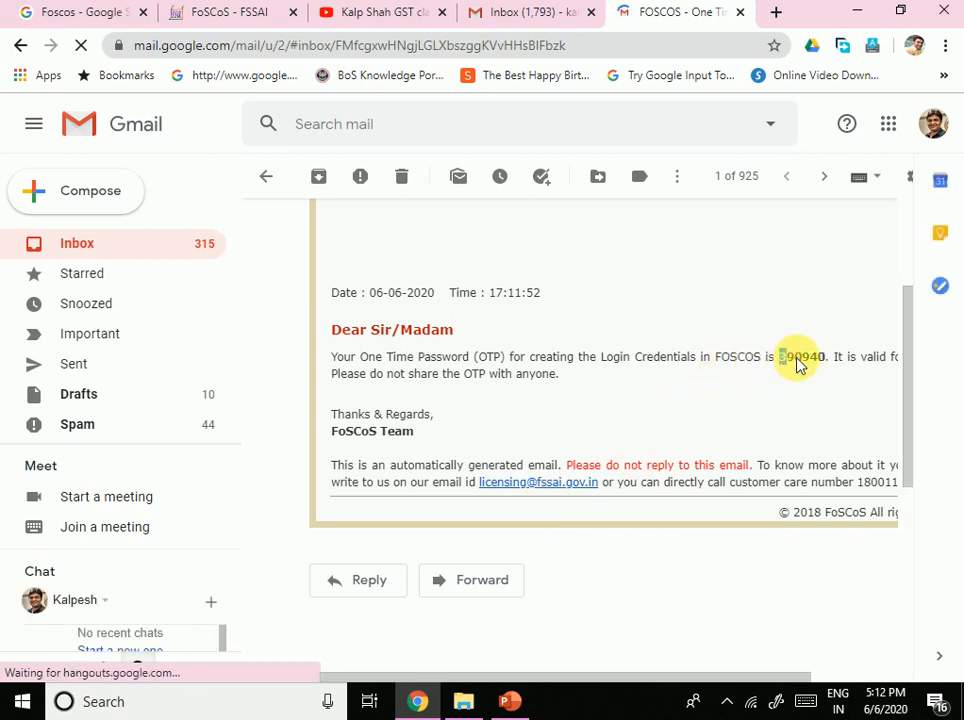
{"action": "double_click", "coordinate": [799, 358]}
{"action": "key", "text": "ctrl+c"}
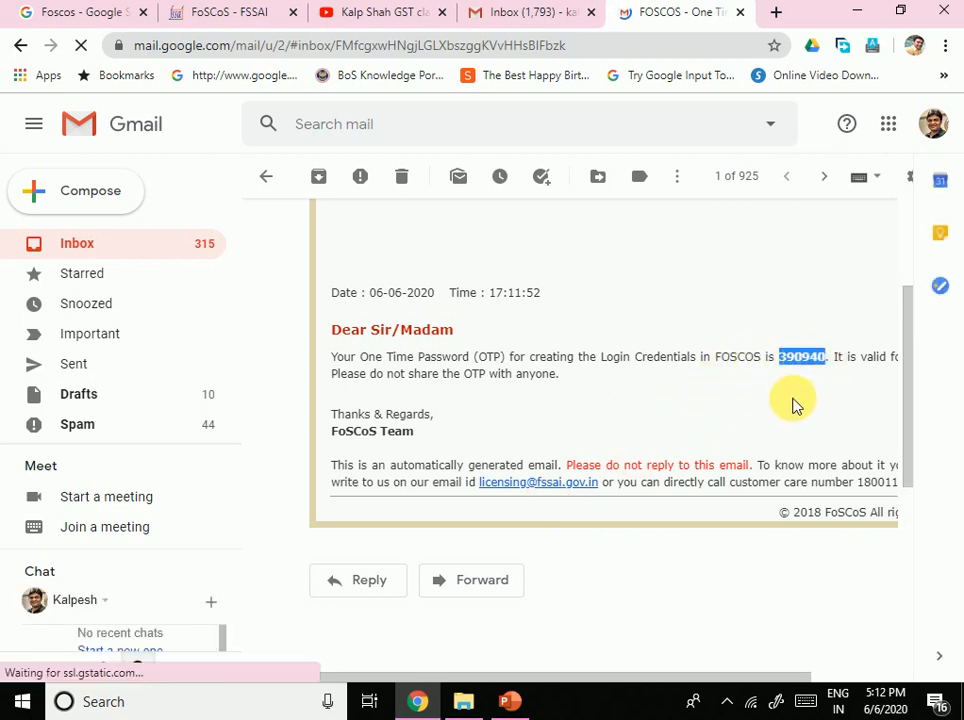
{"action": "left_click", "coordinate": [509, 13]}
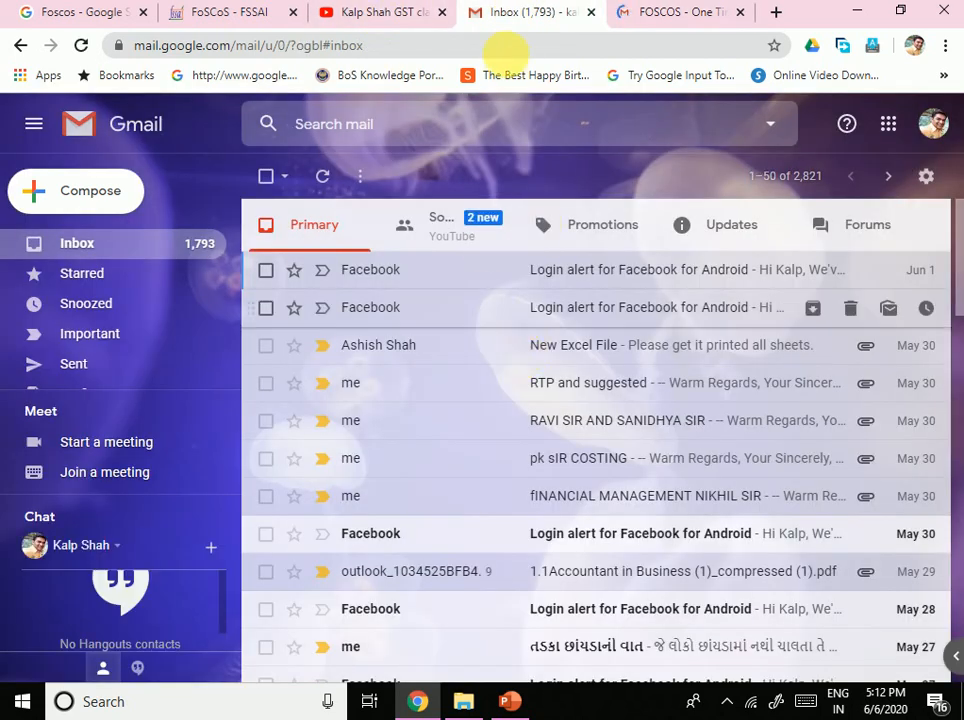
{"action": "left_click", "coordinate": [215, 12]}
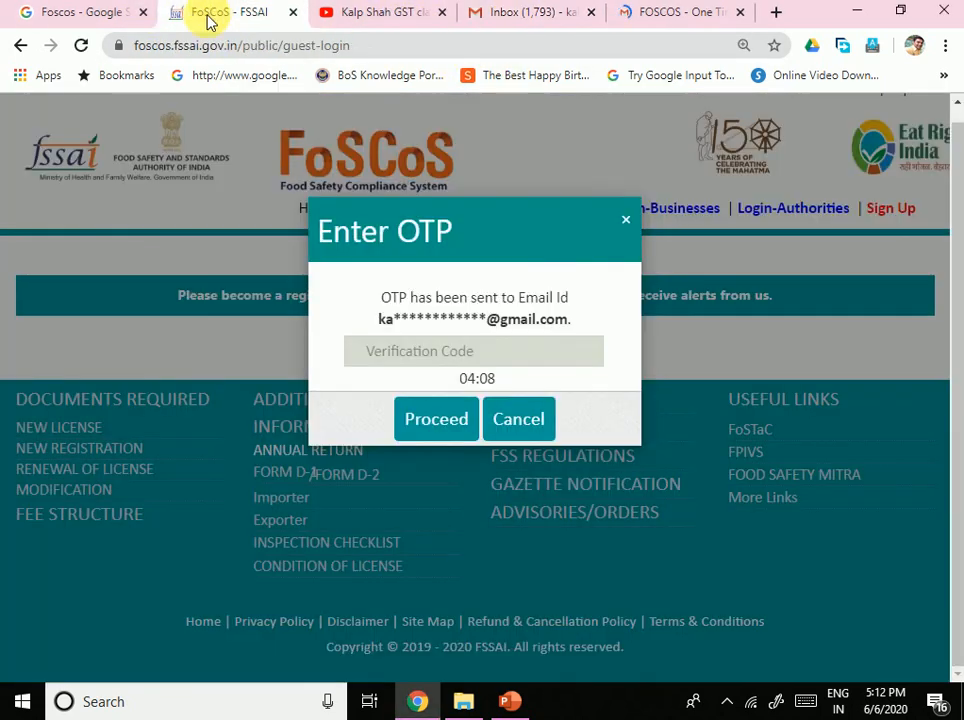
Step: Paste the copied OTP into Verification Code and proceed
{"action": "left_click", "coordinate": [433, 352]}
{"action": "key", "text": "ctrl+v"}
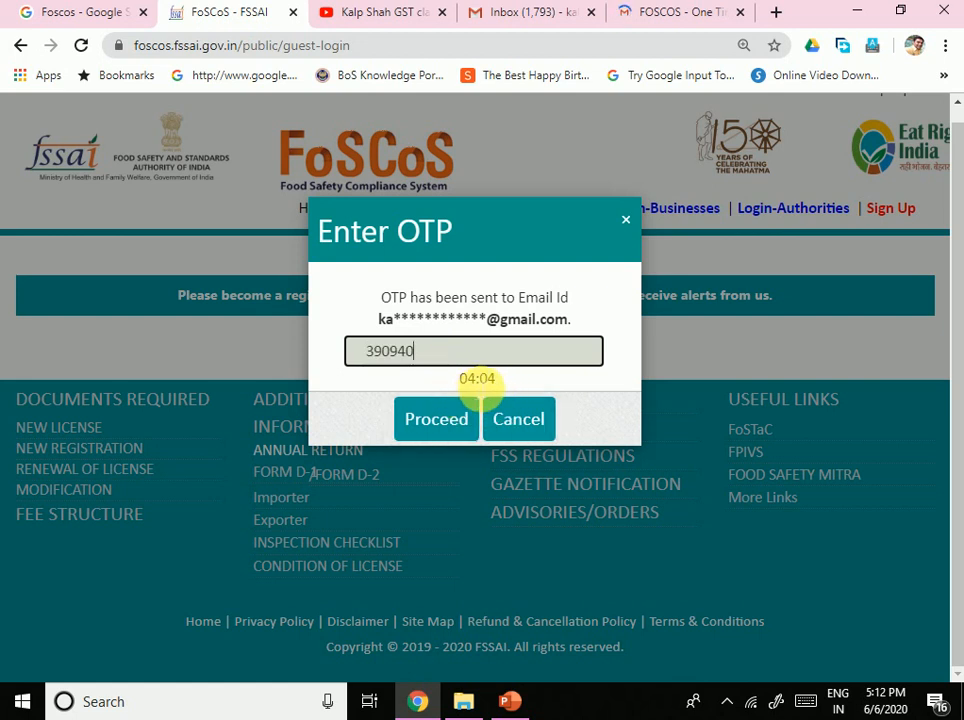
{"action": "left_click", "coordinate": [428, 430]}
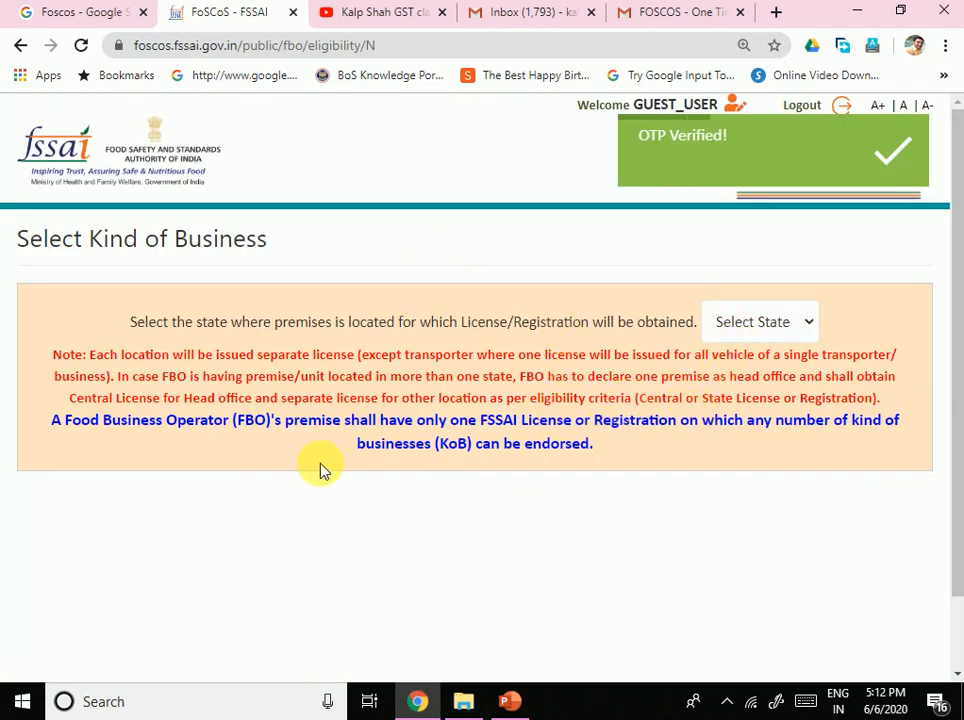
Step: Select Gujarat as the premises state and highlight the license and Head office wording in the note
{"action": "left_click", "coordinate": [749, 322]}
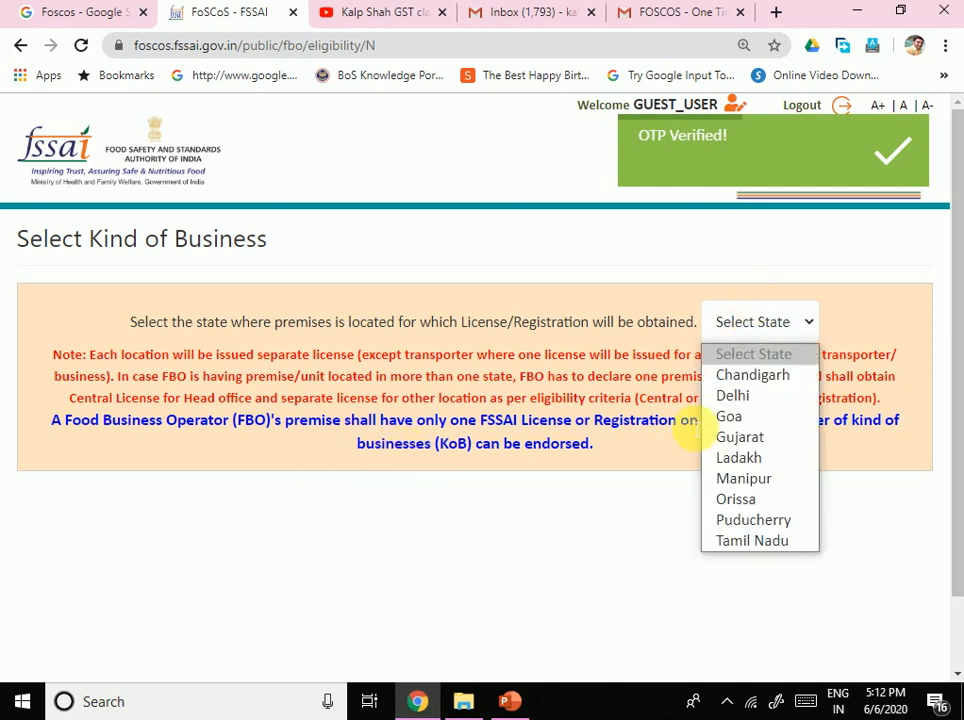
{"action": "left_click", "coordinate": [722, 438]}
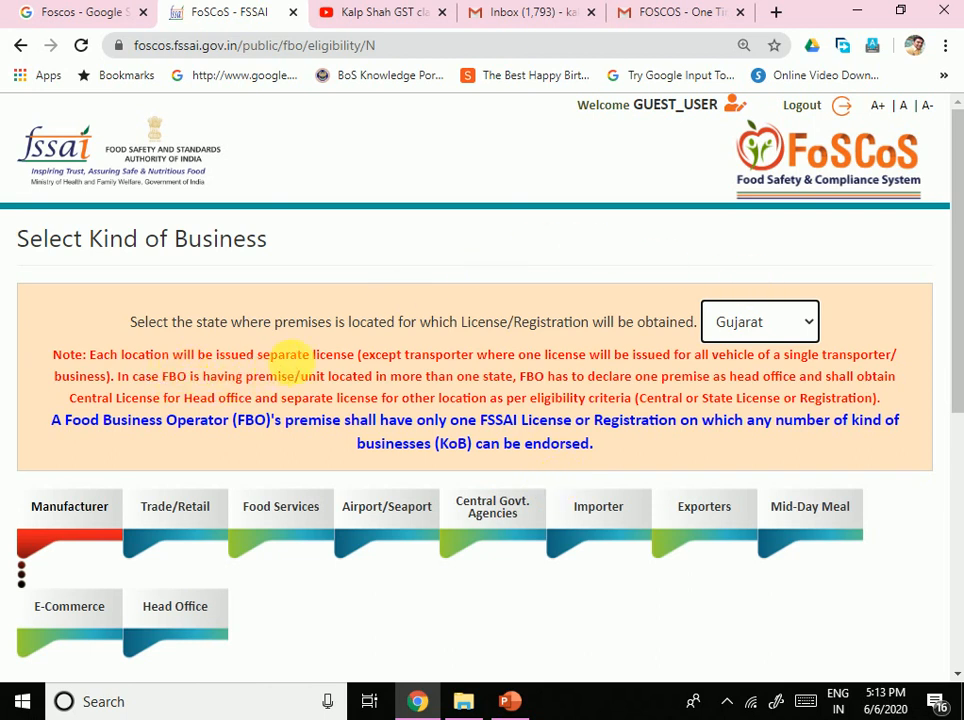
{"action": "double_click", "coordinate": [338, 356]}
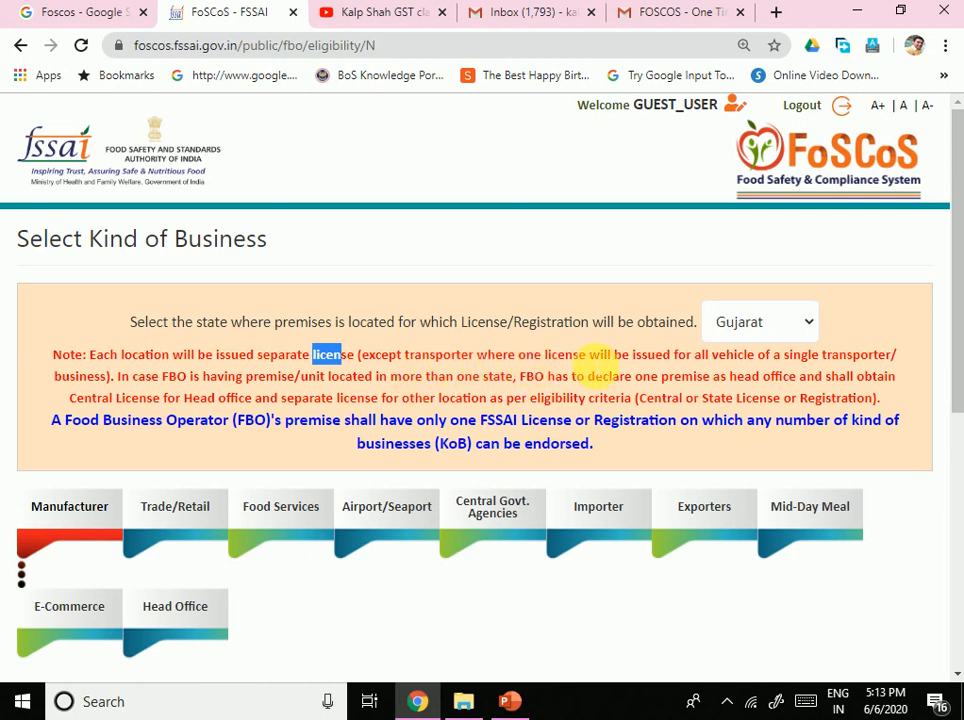
{"action": "left_click_drag", "start_coordinate": [655, 356], "coordinate": [874, 358]}
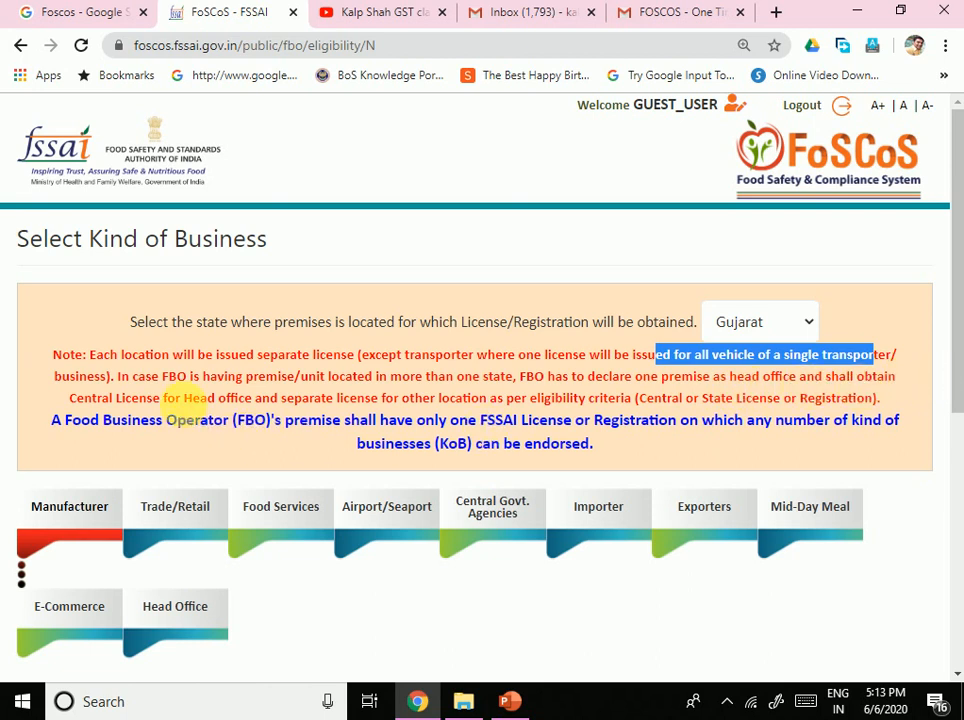
{"action": "left_click_drag", "start_coordinate": [190, 398], "coordinate": [287, 399]}
{"action": "left_click", "coordinate": [400, 415]}
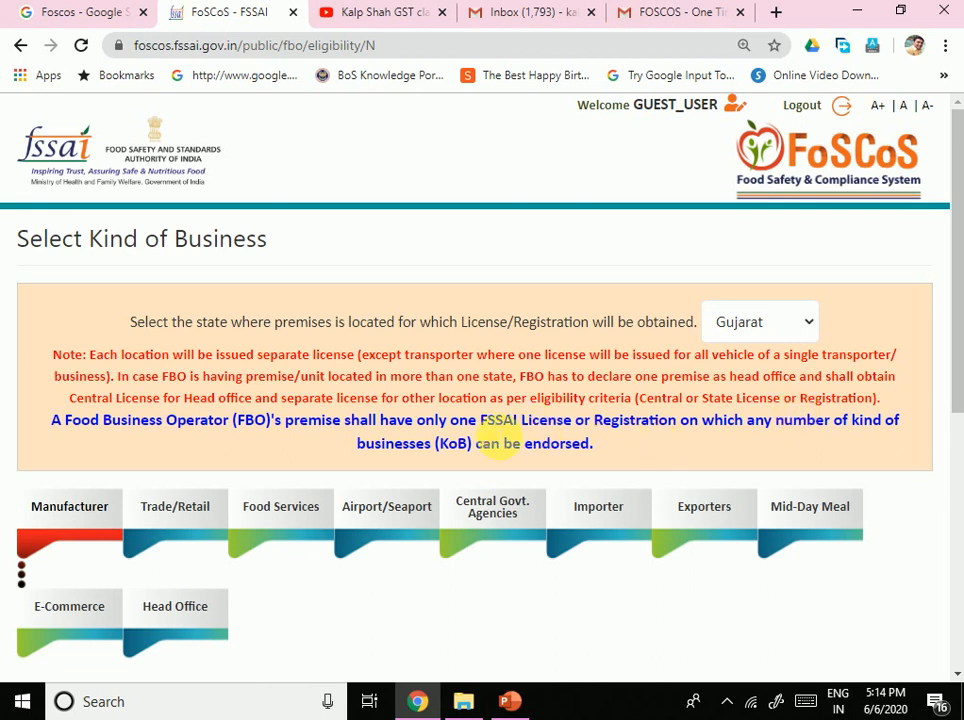
{"action": "scroll", "coordinate": [452, 445], "scroll_direction": "down", "scroll_amount": 2}
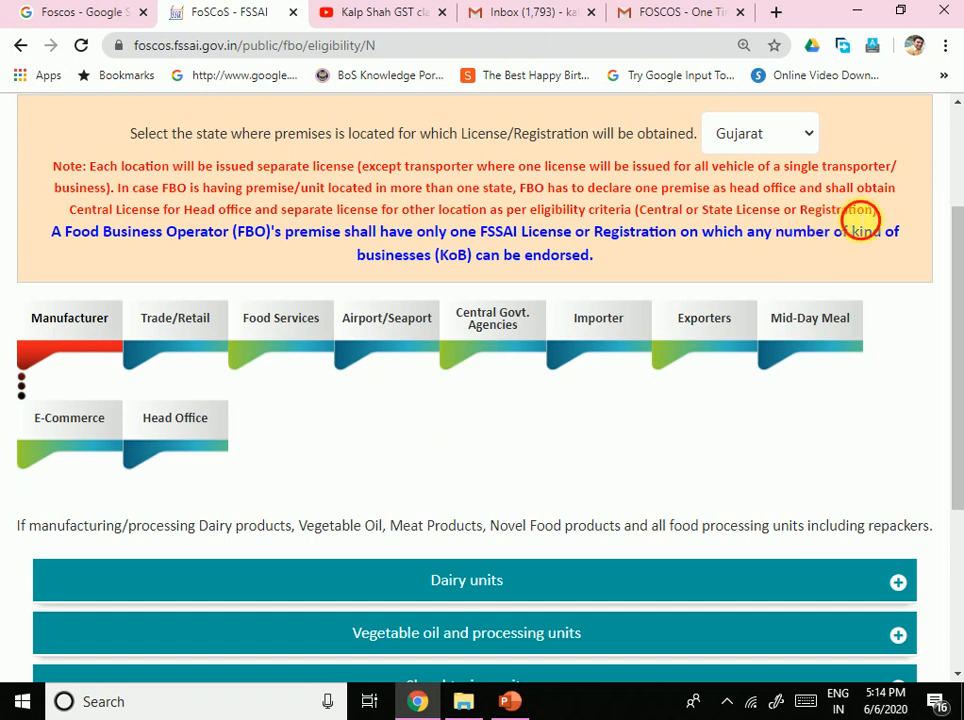
{"action": "left_click_drag", "start_coordinate": [853, 209], "coordinate": [876, 209]}
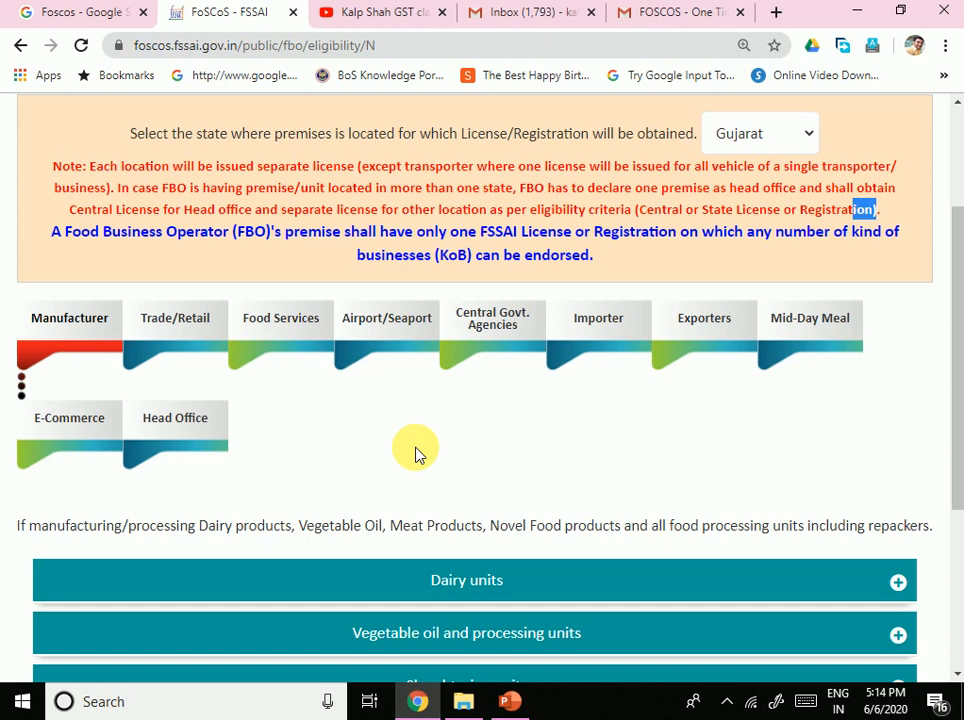
{"action": "scroll", "coordinate": [409, 472], "scroll_direction": "down", "scroll_amount": 1}
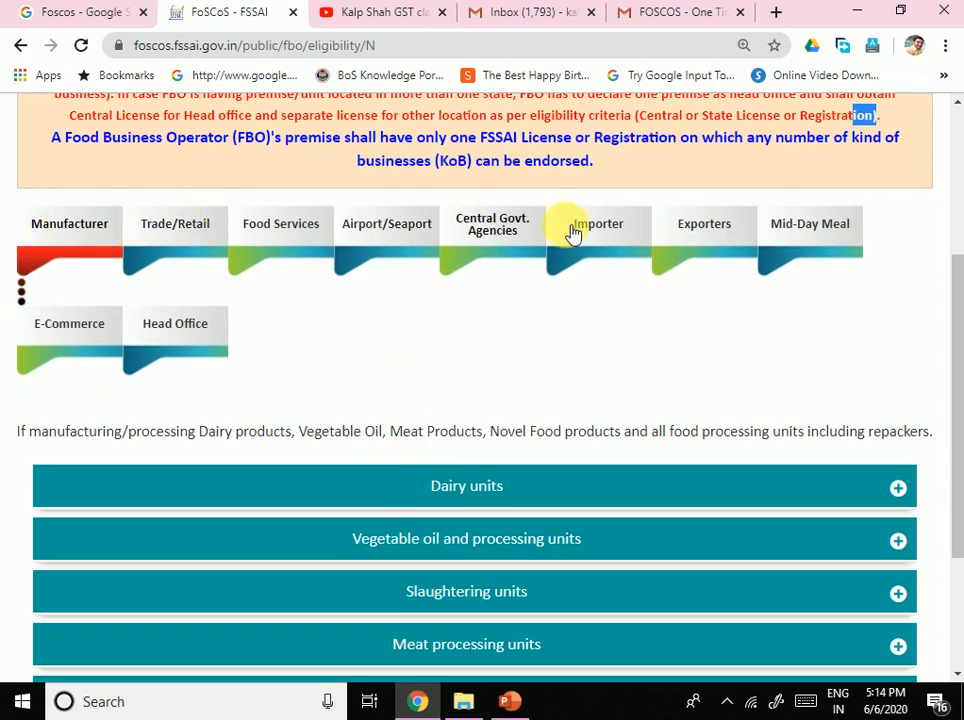
{"action": "scroll", "coordinate": [708, 458], "scroll_direction": "down", "scroll_amount": 2}
{"action": "scroll", "coordinate": [607, 560], "scroll_direction": "up", "scroll_amount": 1}
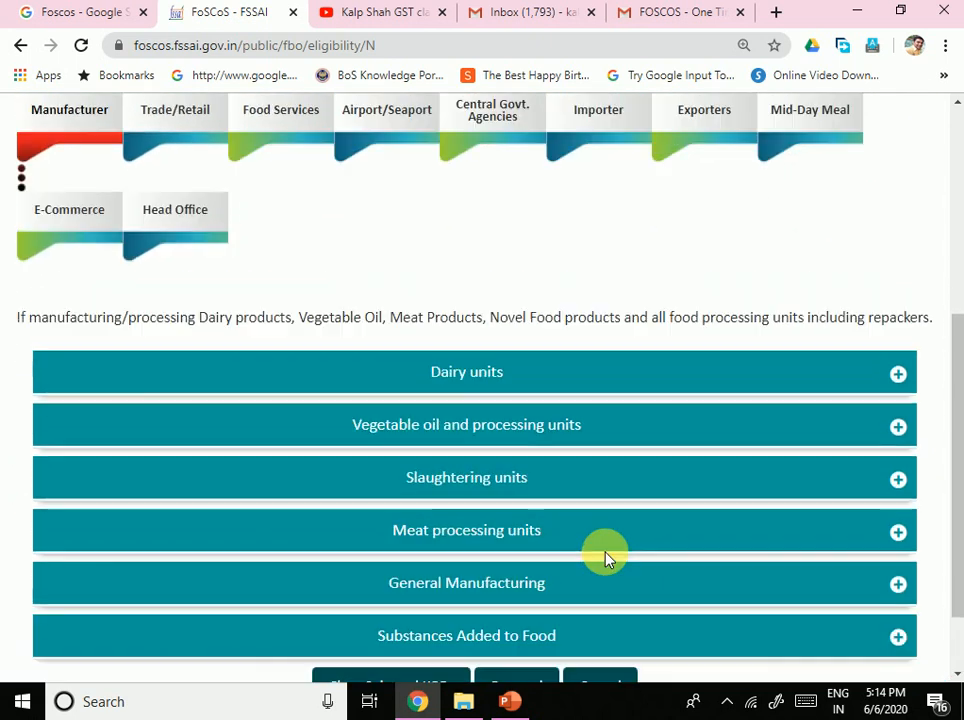
{"action": "scroll", "coordinate": [606, 558], "scroll_direction": "down", "scroll_amount": 1}
{"action": "scroll", "coordinate": [568, 529], "scroll_direction": "up", "scroll_amount": 1}
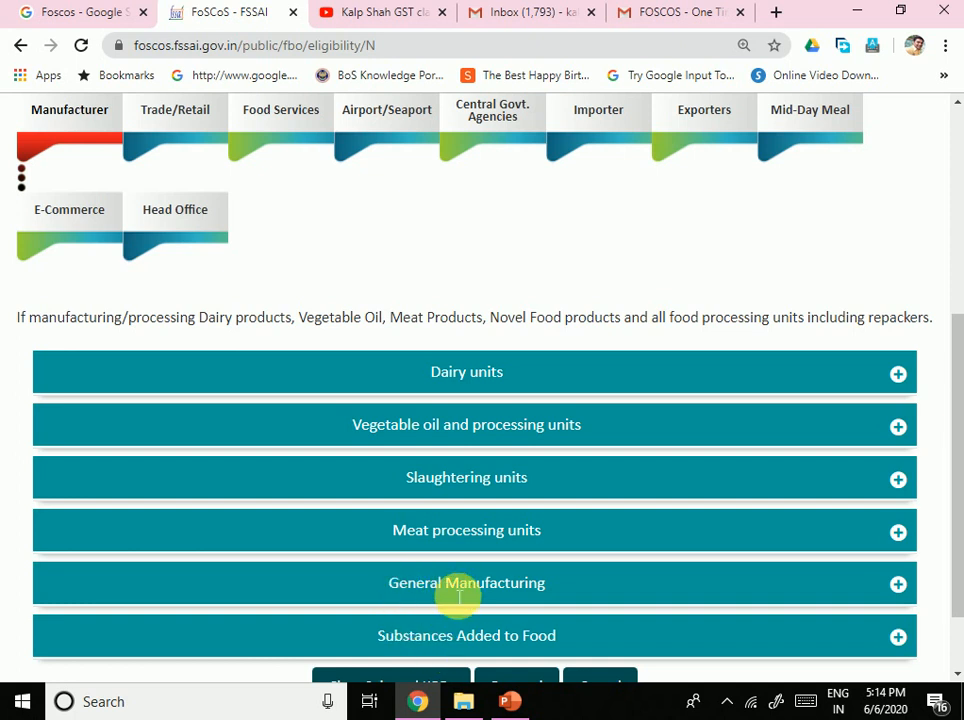
{"action": "scroll", "coordinate": [430, 544], "scroll_direction": "up", "scroll_amount": 1}
{"action": "scroll", "coordinate": [434, 529], "scroll_direction": "down", "scroll_amount": 1}
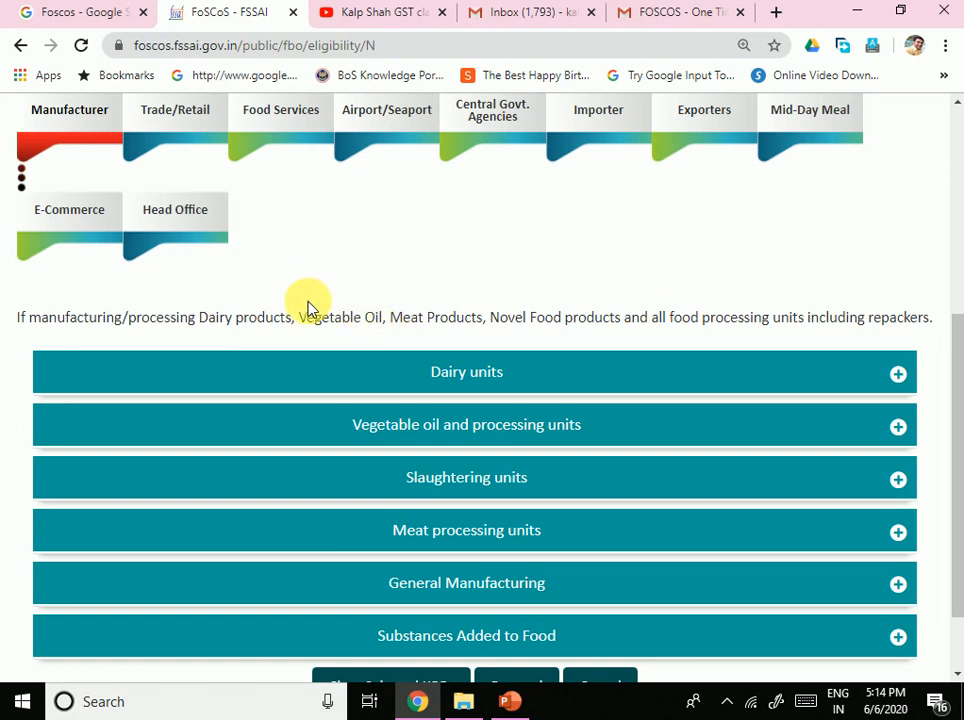
{"action": "scroll", "coordinate": [311, 305], "scroll_direction": "up", "scroll_amount": 1}
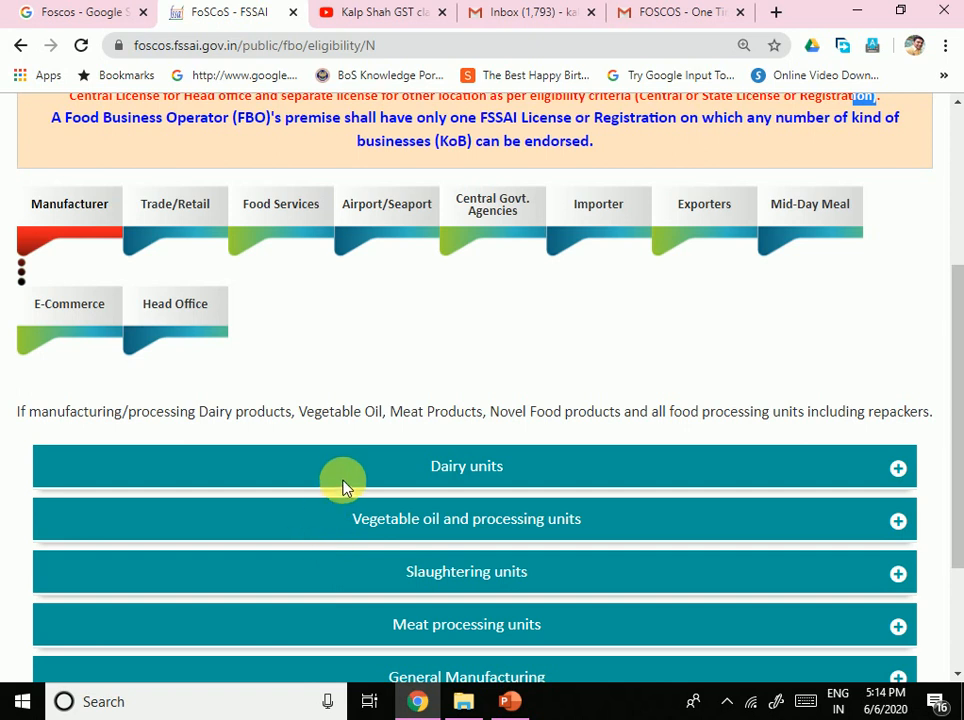
Step: Show Trade/Retail businesses, highlighting the wholesaling/retailing description and reviewing Storage details
{"action": "left_click", "coordinate": [173, 234]}
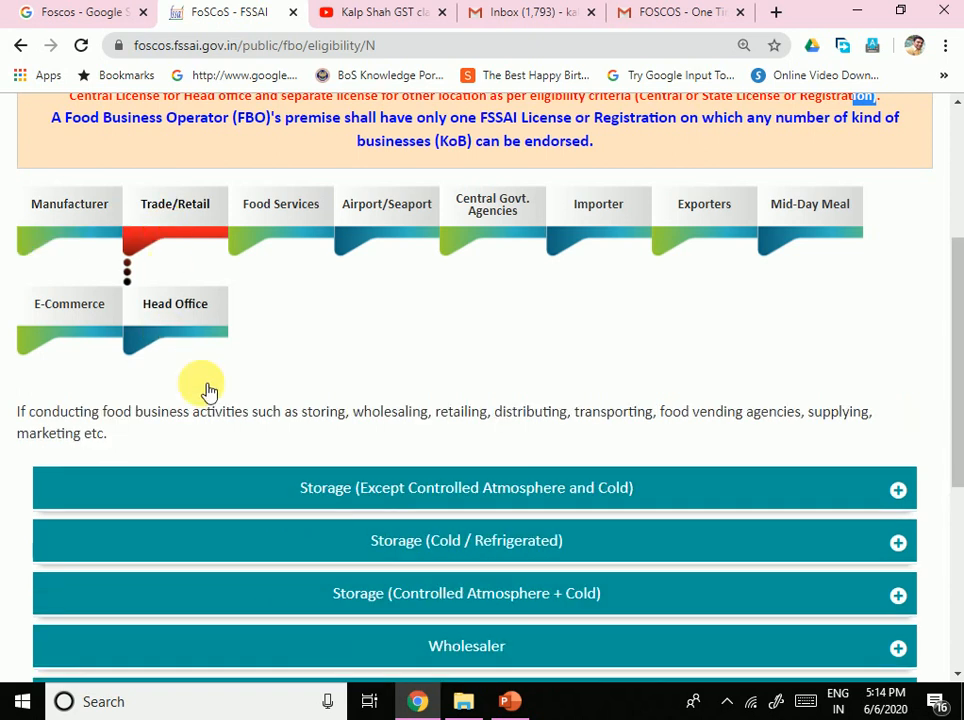
{"action": "scroll", "coordinate": [413, 458], "scroll_direction": "down", "scroll_amount": 2}
{"action": "scroll", "coordinate": [415, 465], "scroll_direction": "down", "scroll_amount": 2}
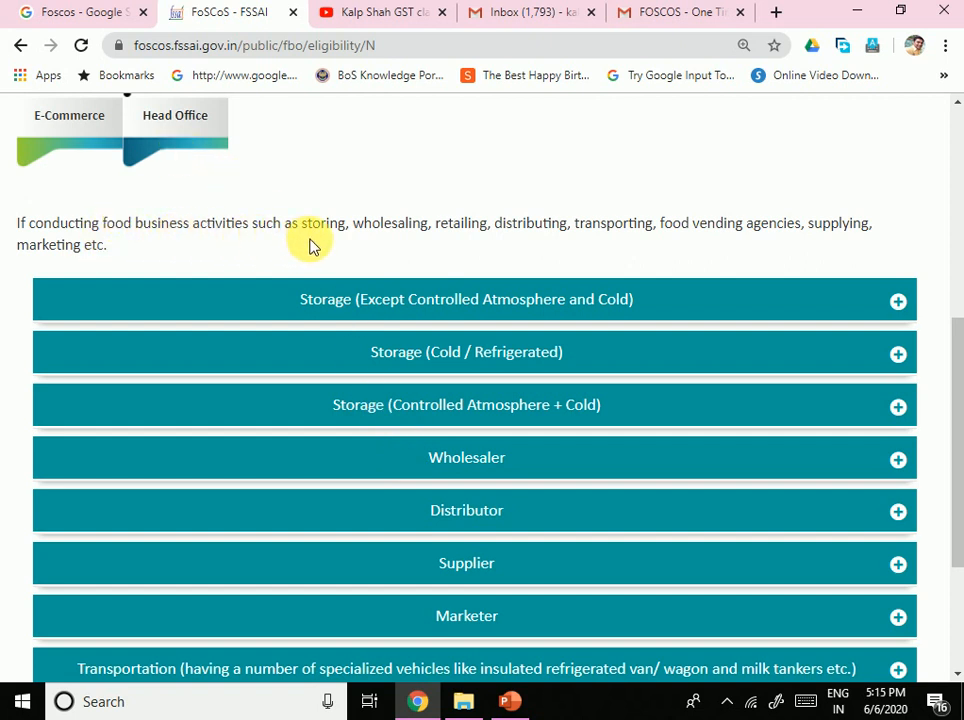
{"action": "left_click_drag", "start_coordinate": [345, 225], "coordinate": [446, 232]}
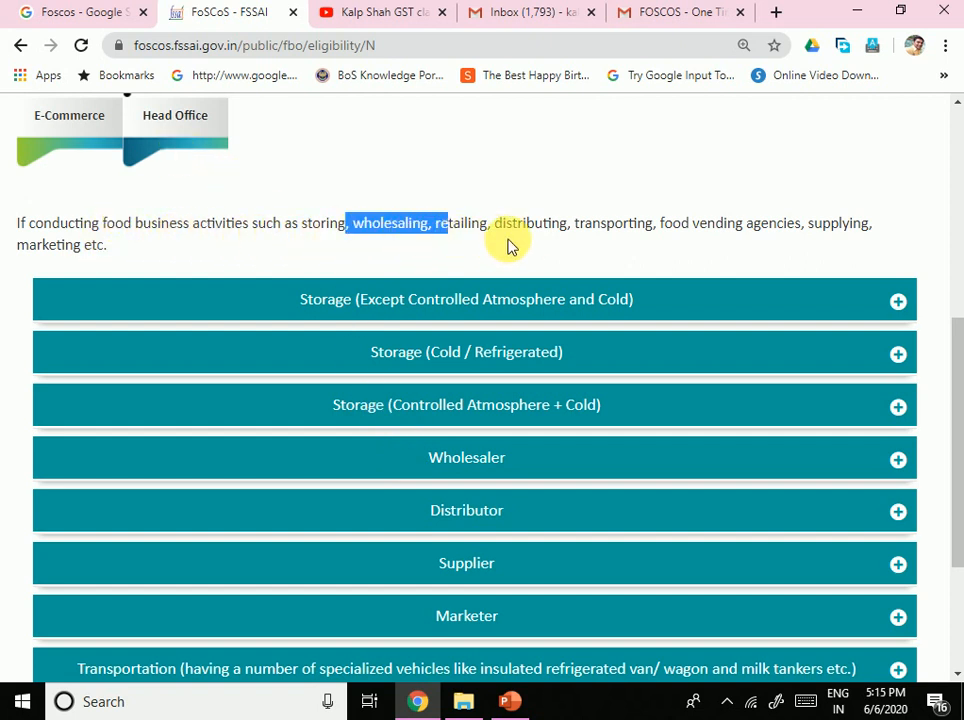
{"action": "left_click", "coordinate": [527, 243]}
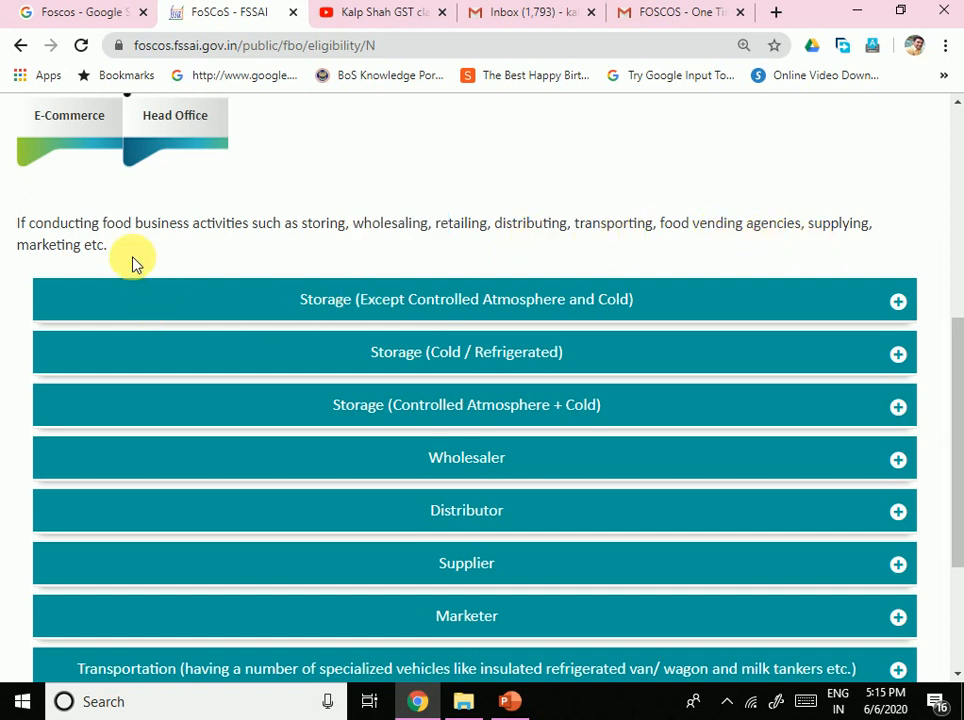
{"action": "scroll", "coordinate": [485, 550], "scroll_direction": "down", "scroll_amount": 3}
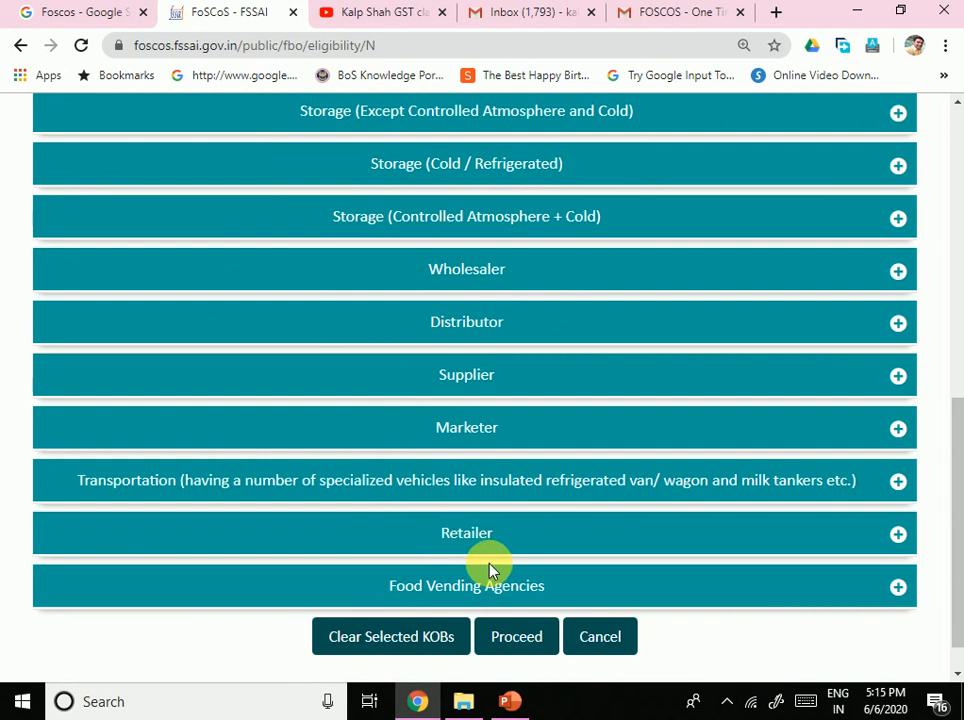
{"action": "scroll", "coordinate": [490, 570], "scroll_direction": "up", "scroll_amount": 2}
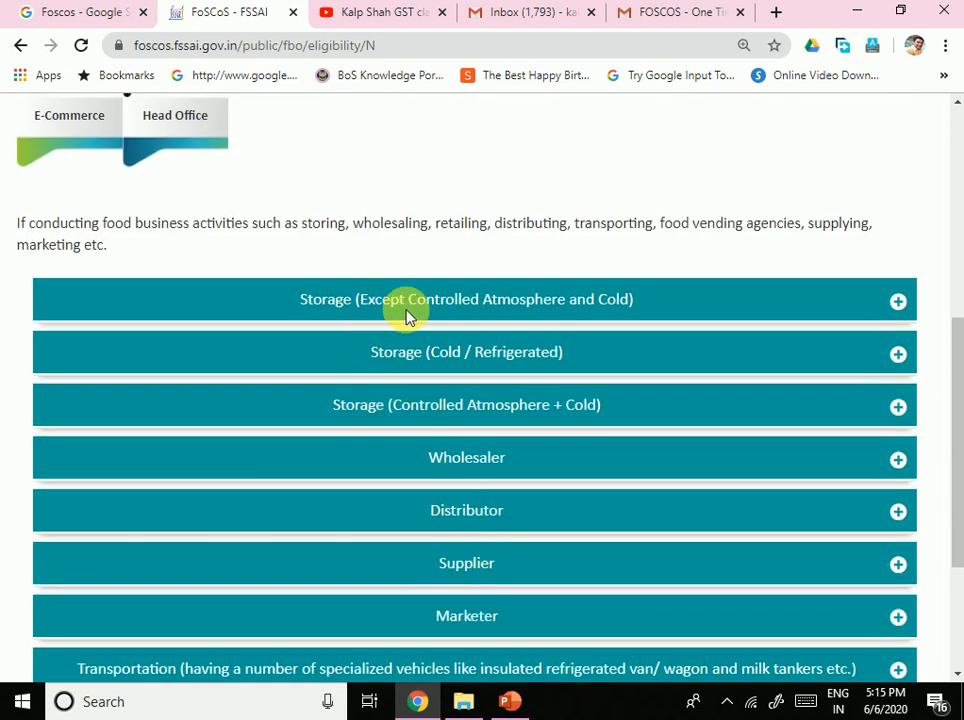
{"action": "left_click", "coordinate": [625, 318]}
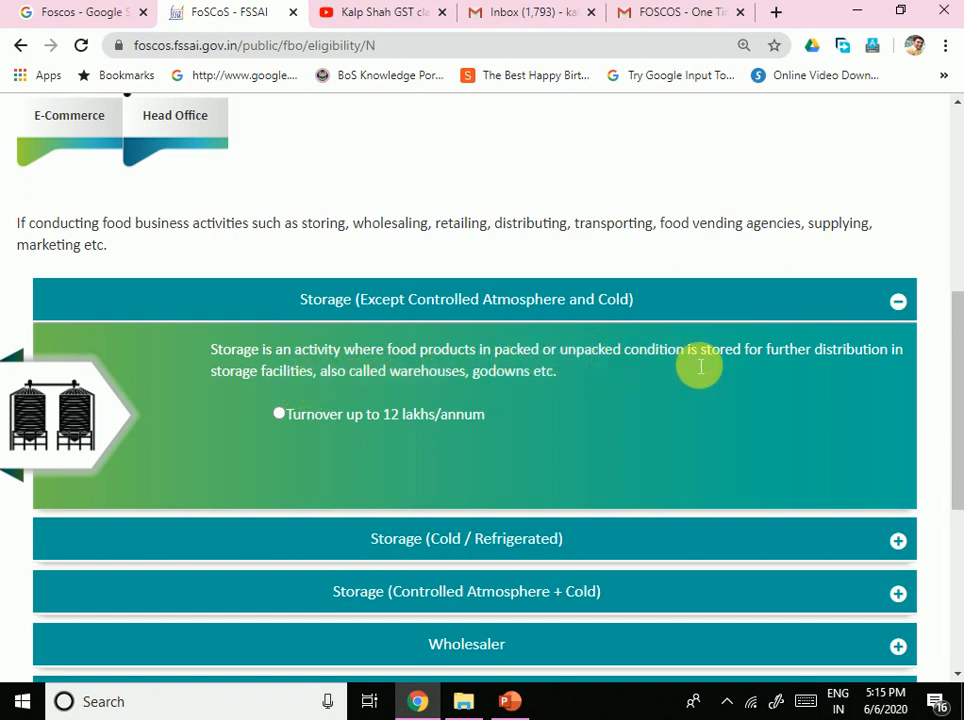
{"action": "left_click", "coordinate": [740, 316]}
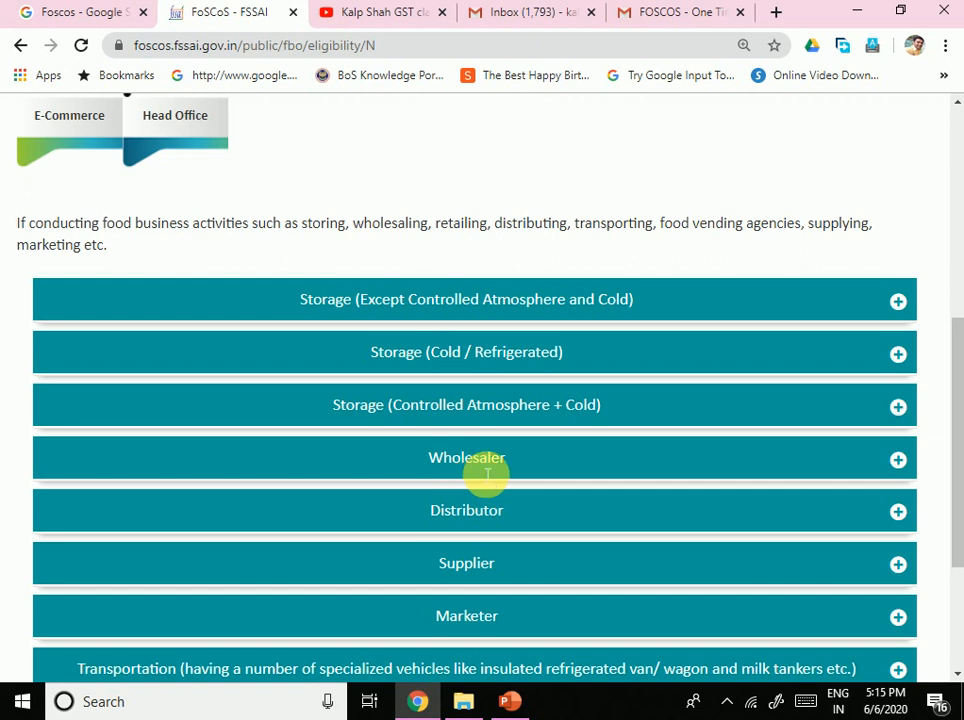
Step: Review Wholesaler, then select Retailer with turnover up to 12 lakhs/annum
{"action": "left_click", "coordinate": [535, 452]}
{"action": "scroll", "coordinate": [560, 440], "scroll_direction": "down", "scroll_amount": 2}
{"action": "left_click", "coordinate": [453, 288]}
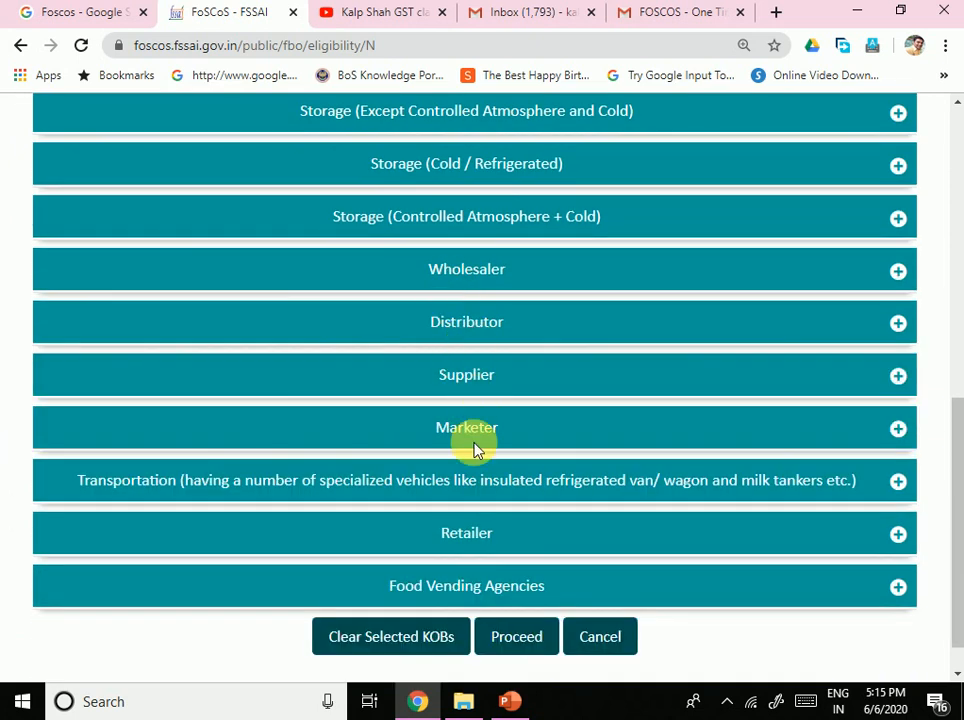
{"action": "left_click", "coordinate": [622, 547]}
{"action": "scroll", "coordinate": [590, 550], "scroll_direction": "down", "scroll_amount": 2}
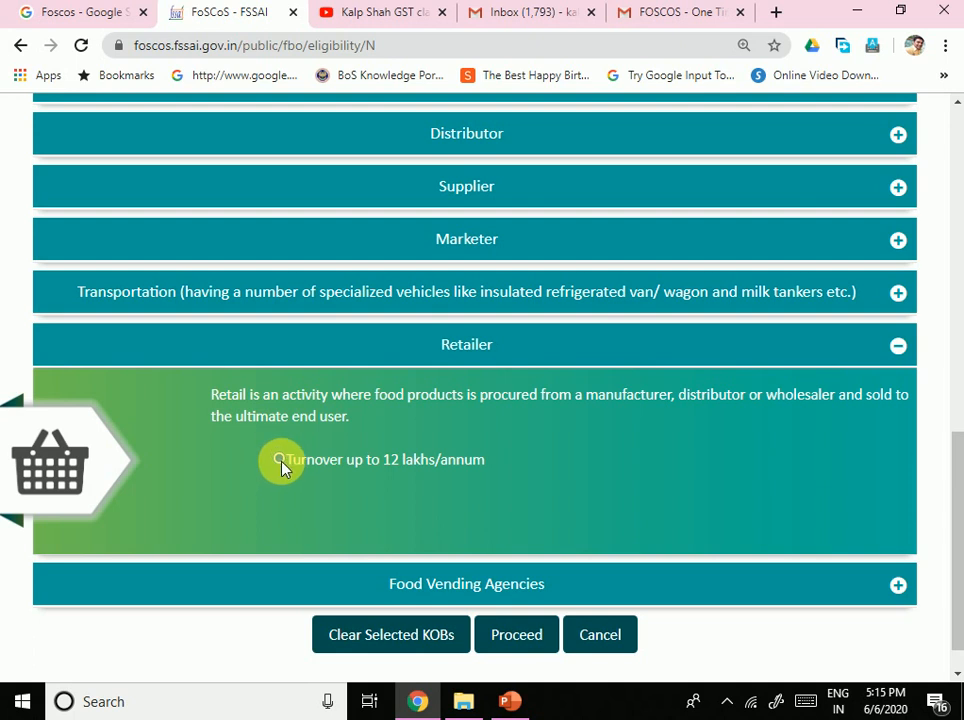
{"action": "left_click", "coordinate": [896, 347]}
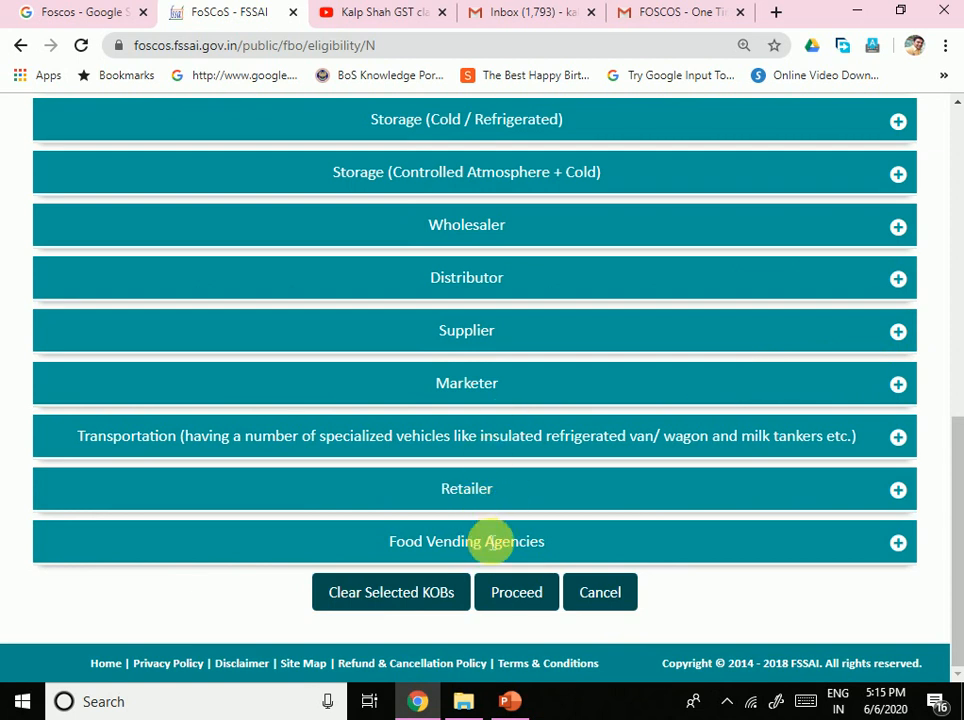
{"action": "scroll", "coordinate": [491, 540], "scroll_direction": "up", "scroll_amount": 4}
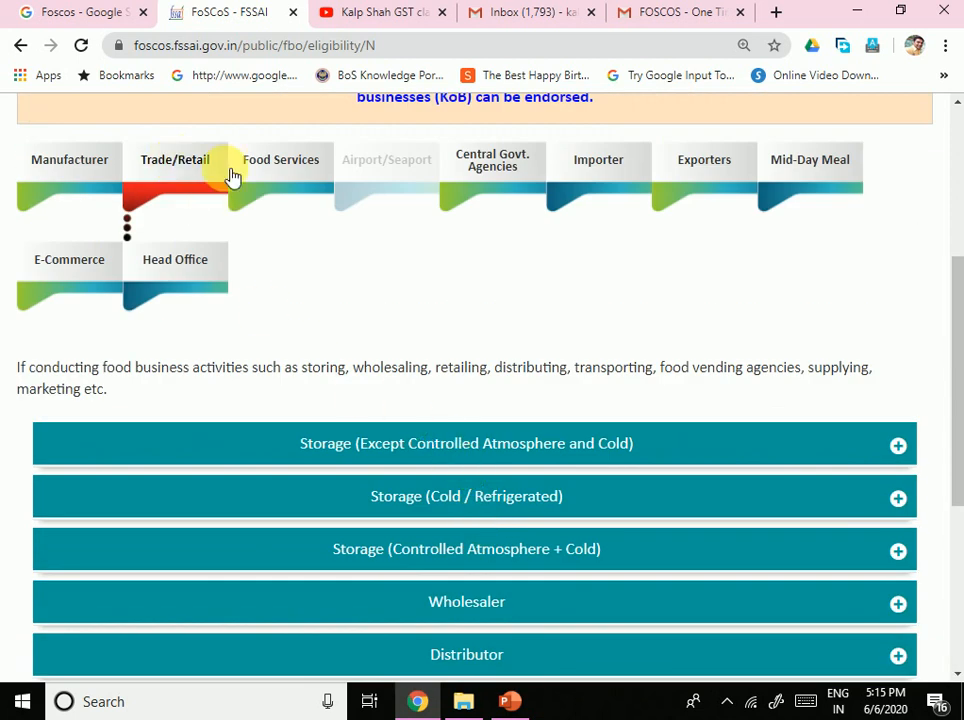
Step: Browse the Food Services categories: Petty Retailer of snacks/tea shops, Hawker, Restaurants and Club/Canteen
{"action": "left_click", "coordinate": [279, 178]}
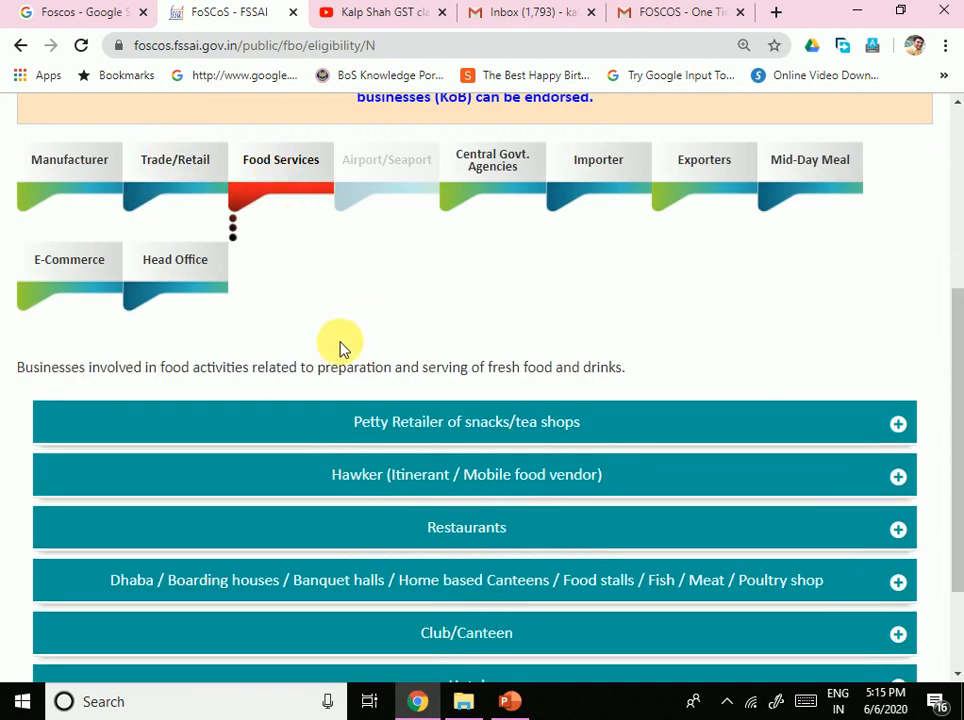
{"action": "scroll", "coordinate": [340, 347], "scroll_direction": "up", "scroll_amount": 1}
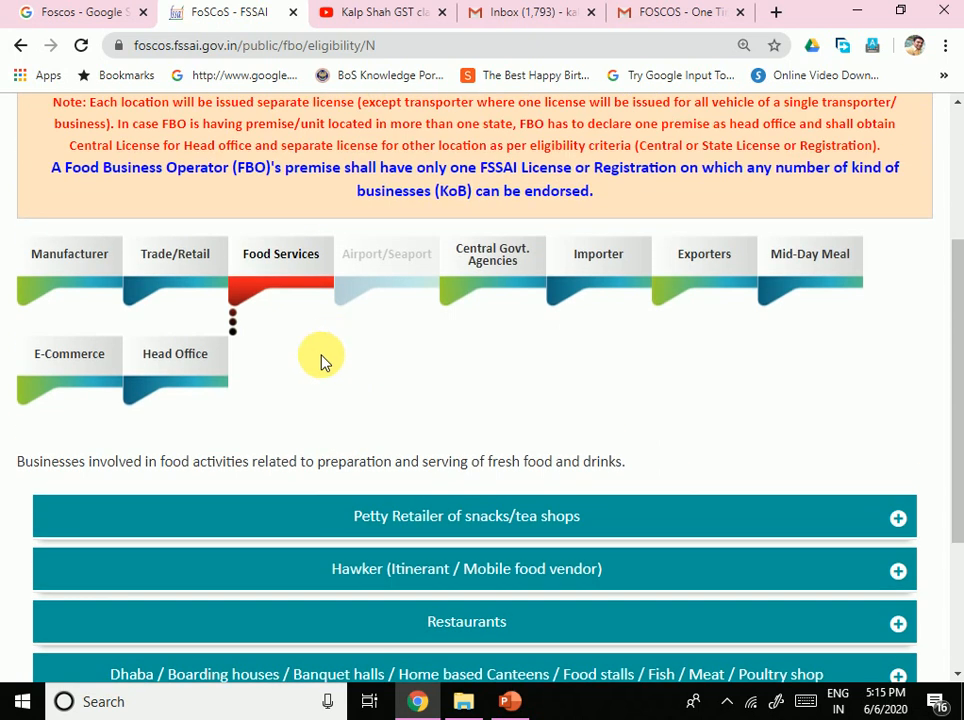
{"action": "scroll", "coordinate": [323, 355], "scroll_direction": "up", "scroll_amount": 2}
{"action": "scroll", "coordinate": [344, 516], "scroll_direction": "down", "scroll_amount": 3}
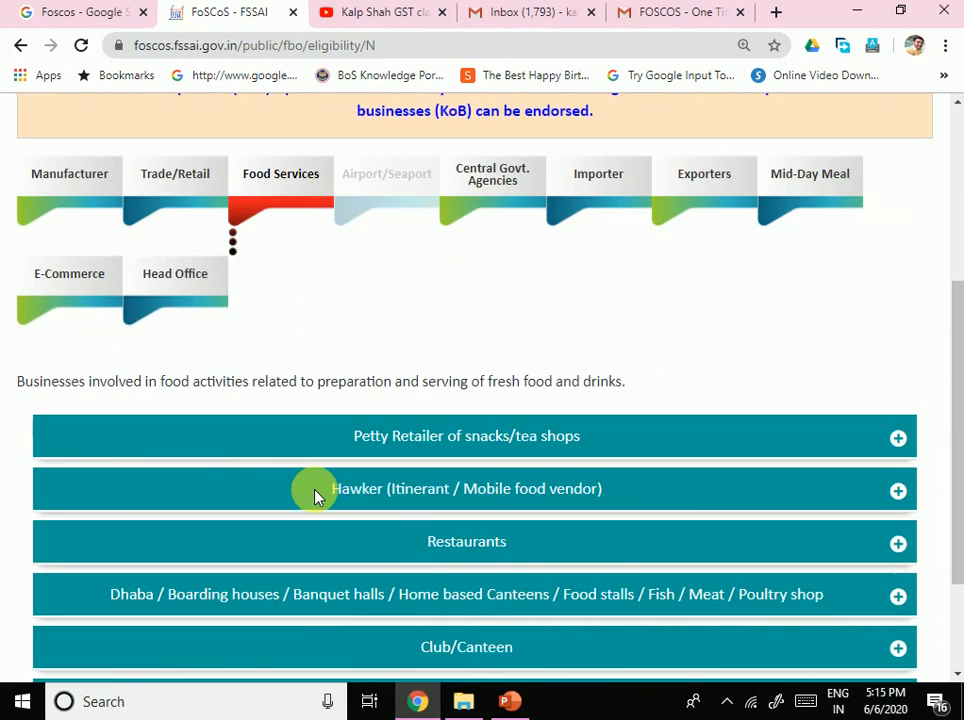
{"action": "scroll", "coordinate": [318, 522], "scroll_direction": "down", "scroll_amount": 1}
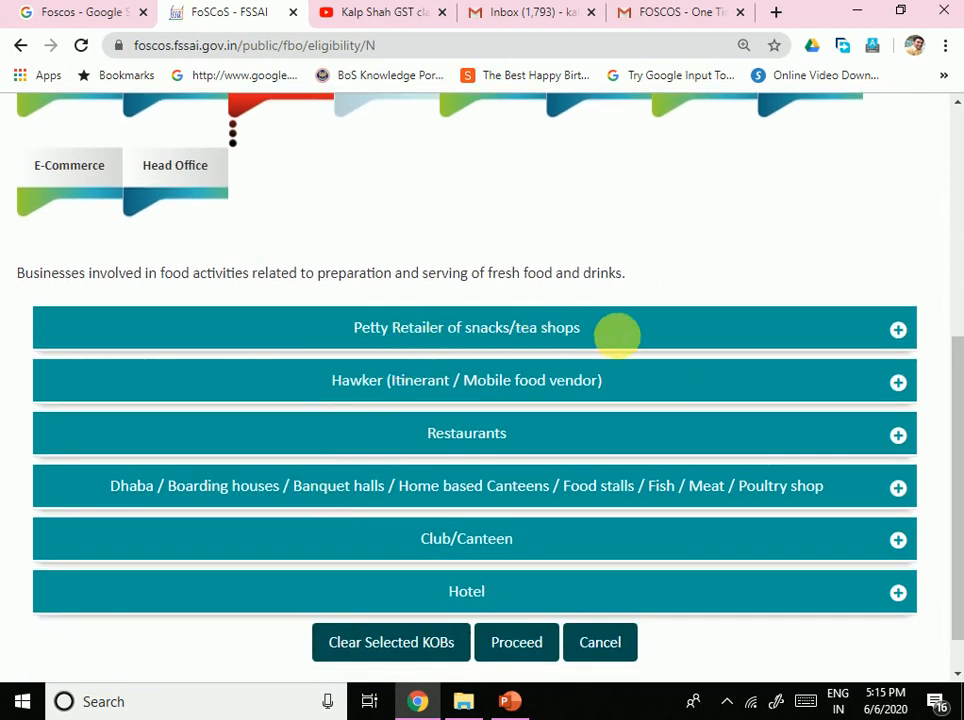
{"action": "left_click", "coordinate": [625, 340]}
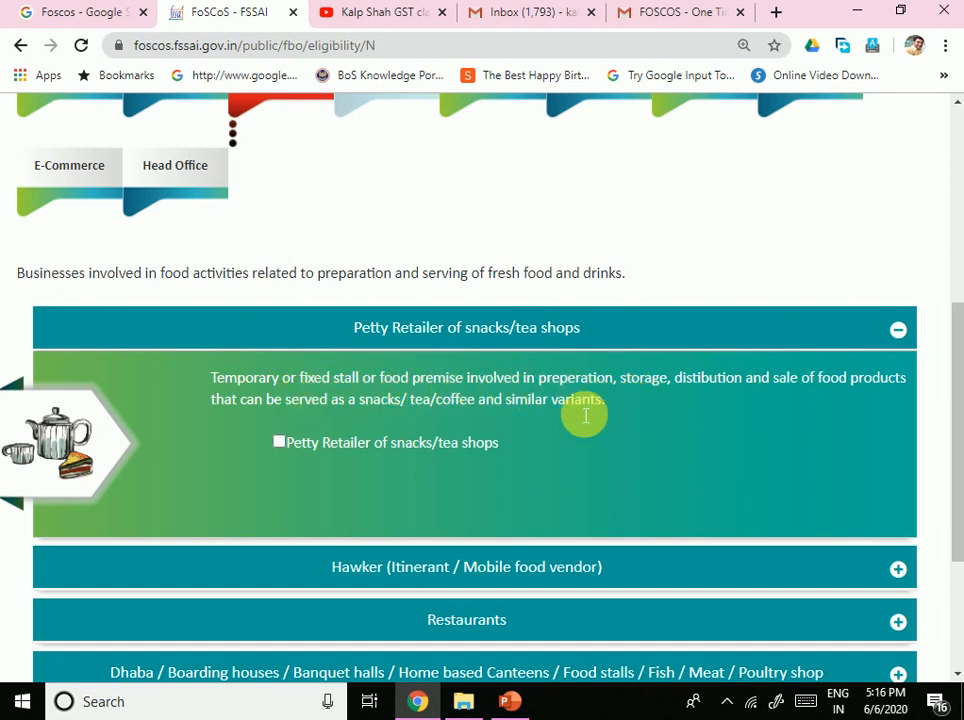
{"action": "scroll", "coordinate": [434, 438], "scroll_direction": "down", "scroll_amount": 3}
{"action": "left_click", "coordinate": [402, 342]}
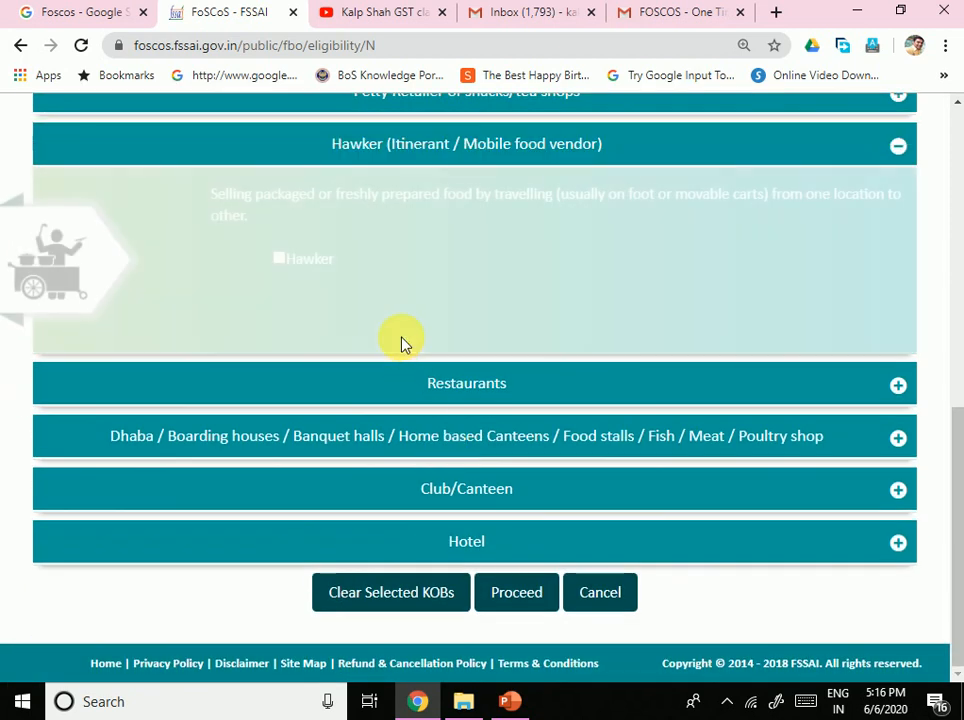
{"action": "scroll", "coordinate": [404, 370], "scroll_direction": "up", "scroll_amount": 1}
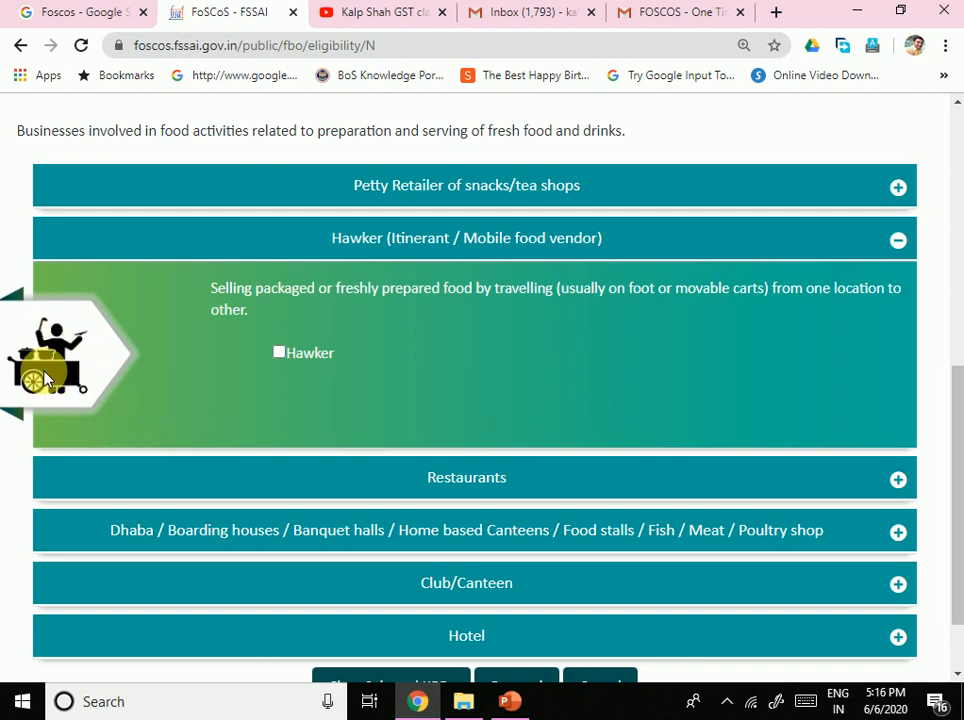
{"action": "scroll", "coordinate": [490, 400], "scroll_direction": "down", "scroll_amount": 1}
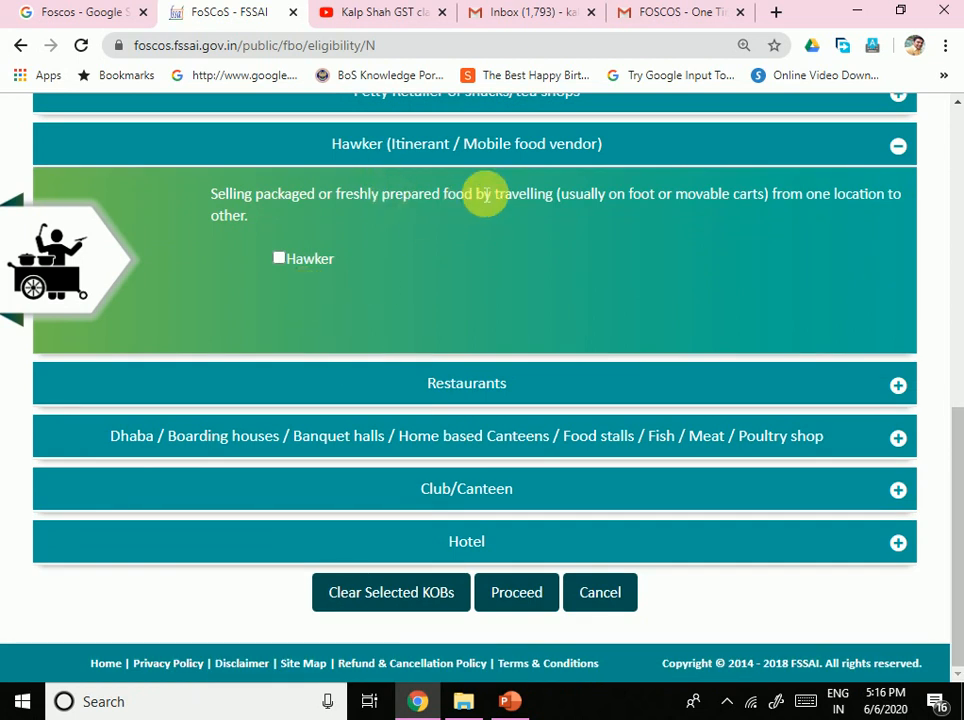
{"action": "left_click", "coordinate": [478, 393]}
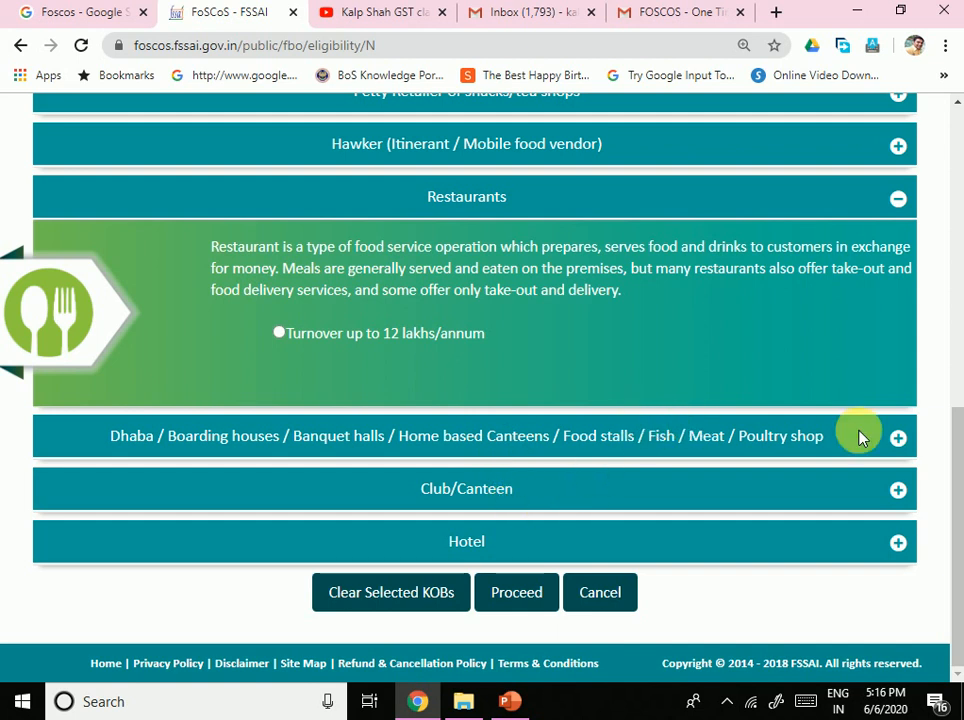
{"action": "left_click", "coordinate": [611, 498]}
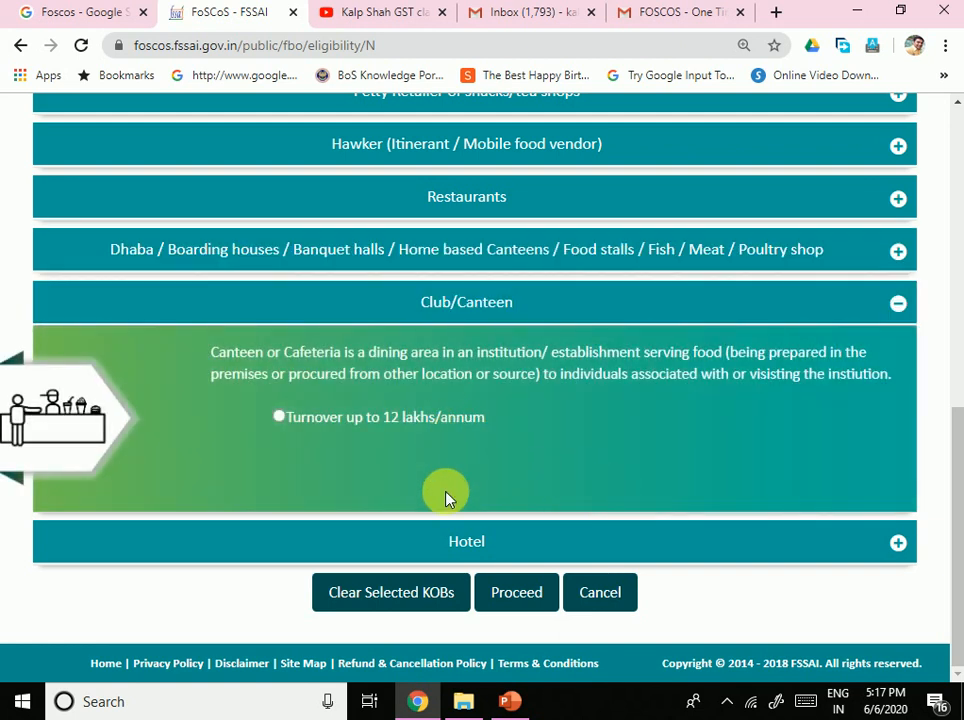
Step: Select turnover up to 12 lakhs/annum for both Hotel and Dhaba / Boarding houses
{"action": "left_click", "coordinate": [495, 540]}
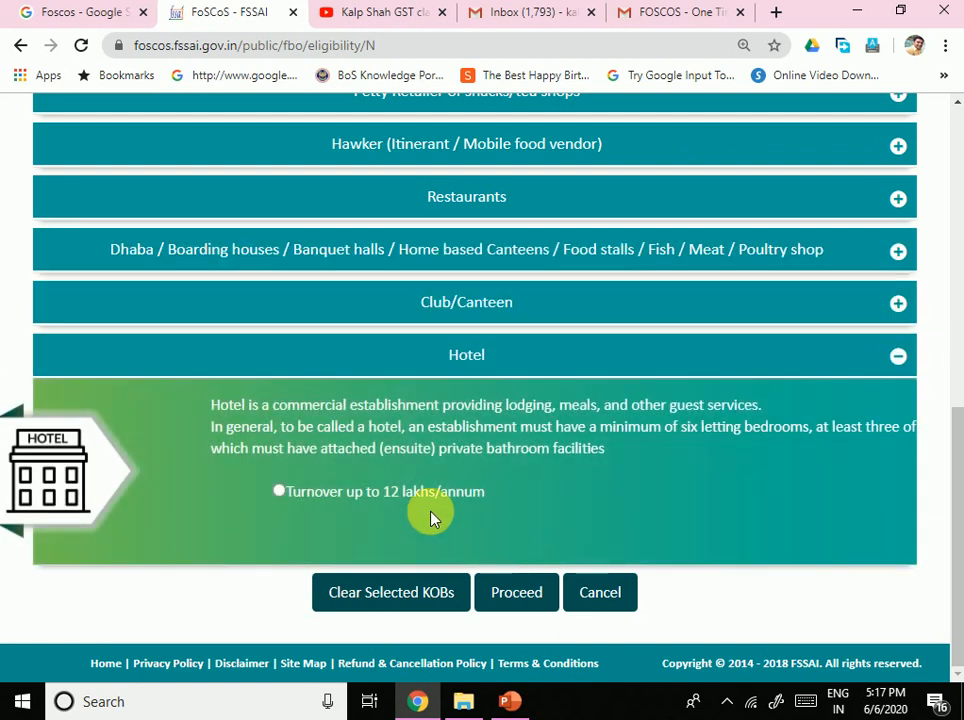
{"action": "left_click", "coordinate": [280, 492]}
{"action": "scroll", "coordinate": [413, 555], "scroll_direction": "up", "scroll_amount": 4}
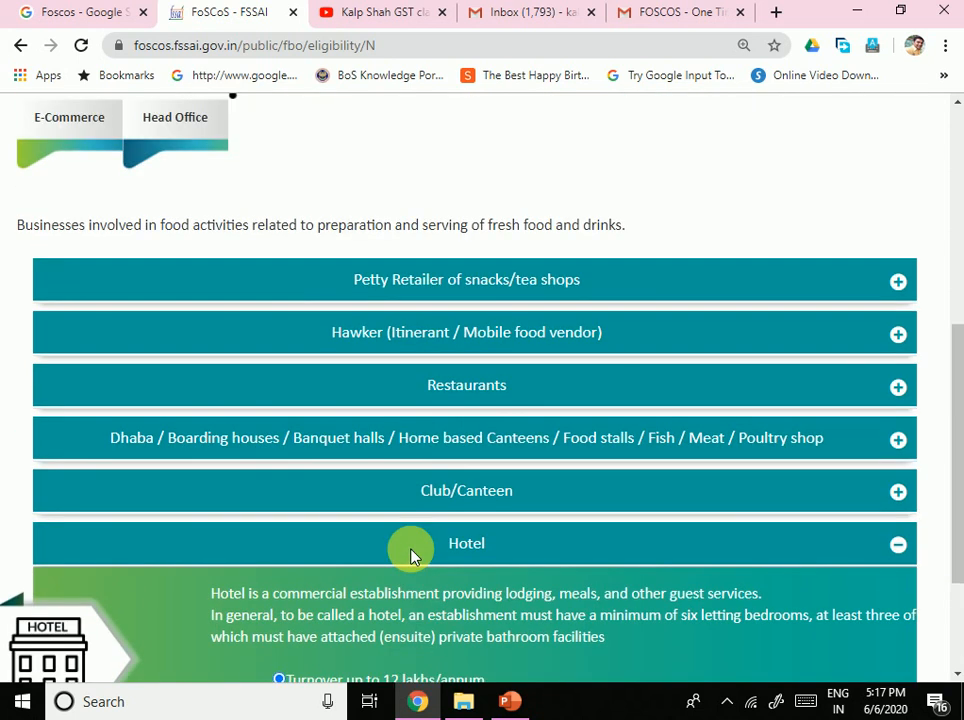
{"action": "left_click", "coordinate": [422, 280]}
{"action": "scroll", "coordinate": [463, 405], "scroll_direction": "down", "scroll_amount": 2}
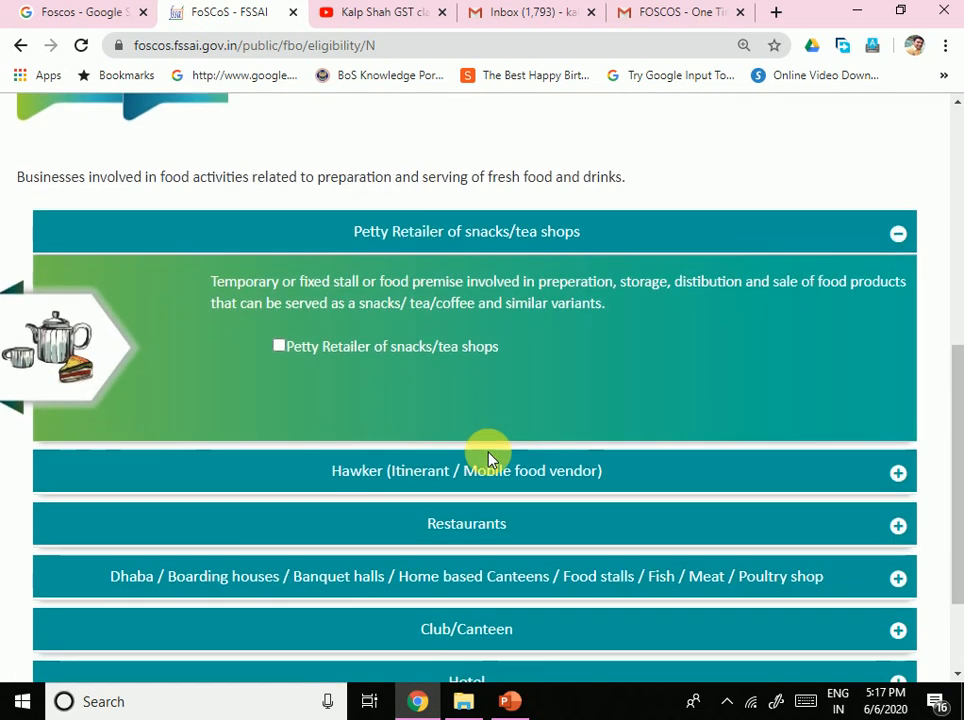
{"action": "left_click", "coordinate": [303, 528]}
{"action": "scroll", "coordinate": [428, 537], "scroll_direction": "down", "scroll_amount": 2}
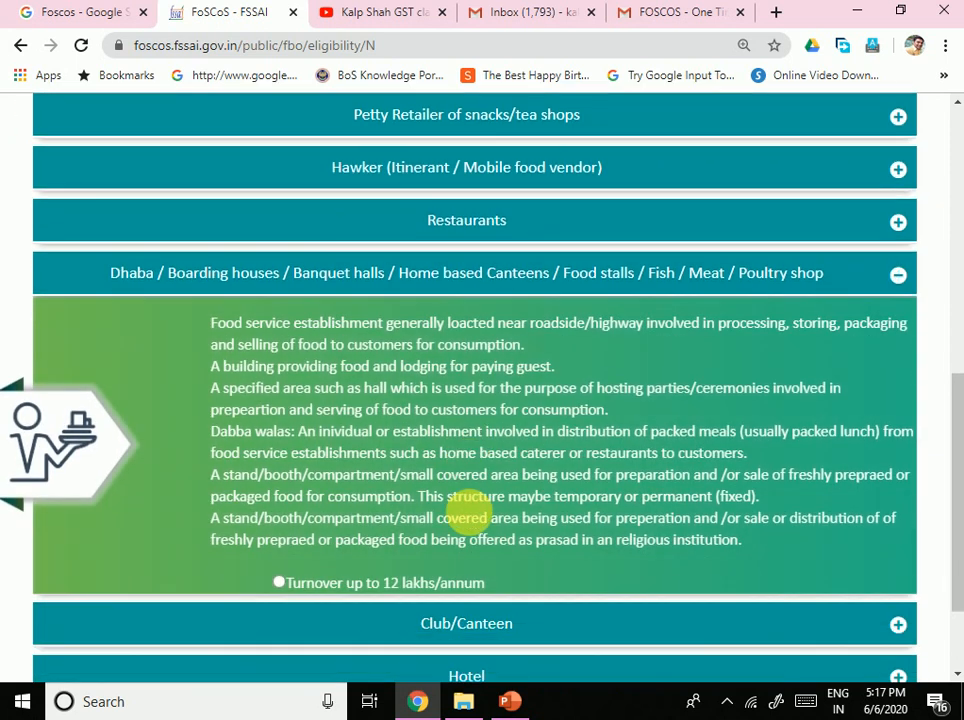
{"action": "left_click", "coordinate": [280, 449]}
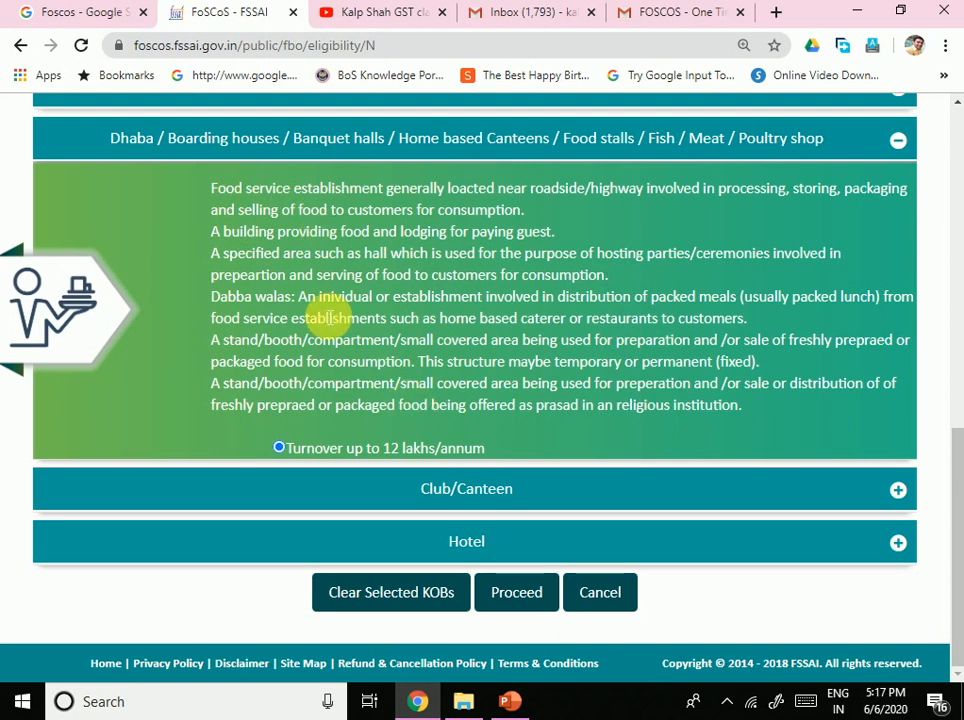
Step: Confirm Registration eligibility for Retailer, Hotel and Dhaba, then apply for Registration for all businesses
{"action": "left_click", "coordinate": [520, 593]}
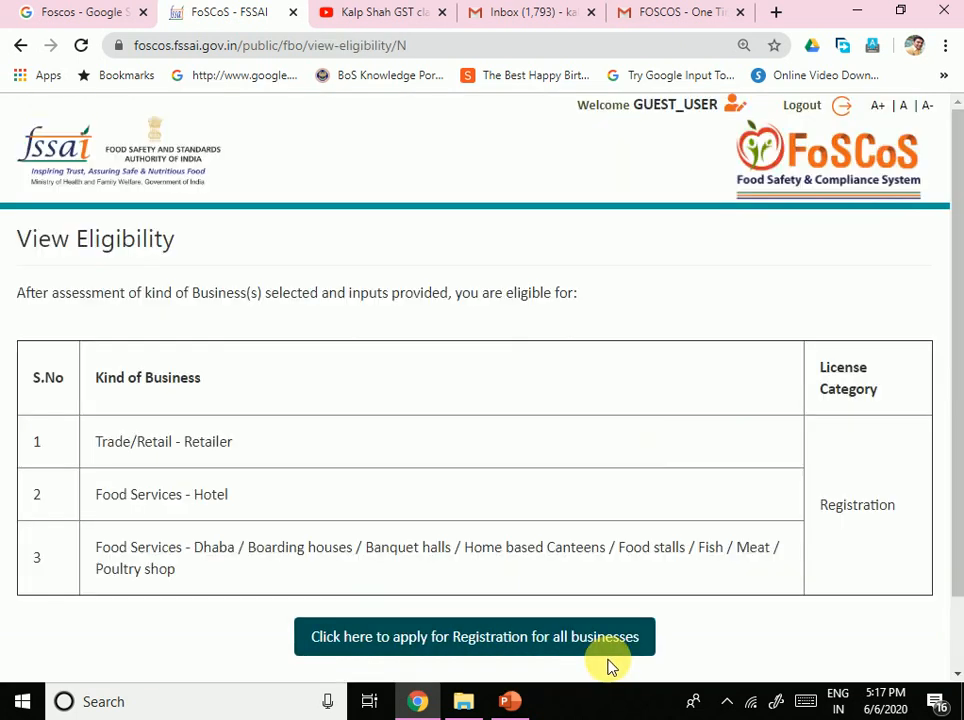
{"action": "scroll", "coordinate": [500, 508], "scroll_direction": "down", "scroll_amount": 1}
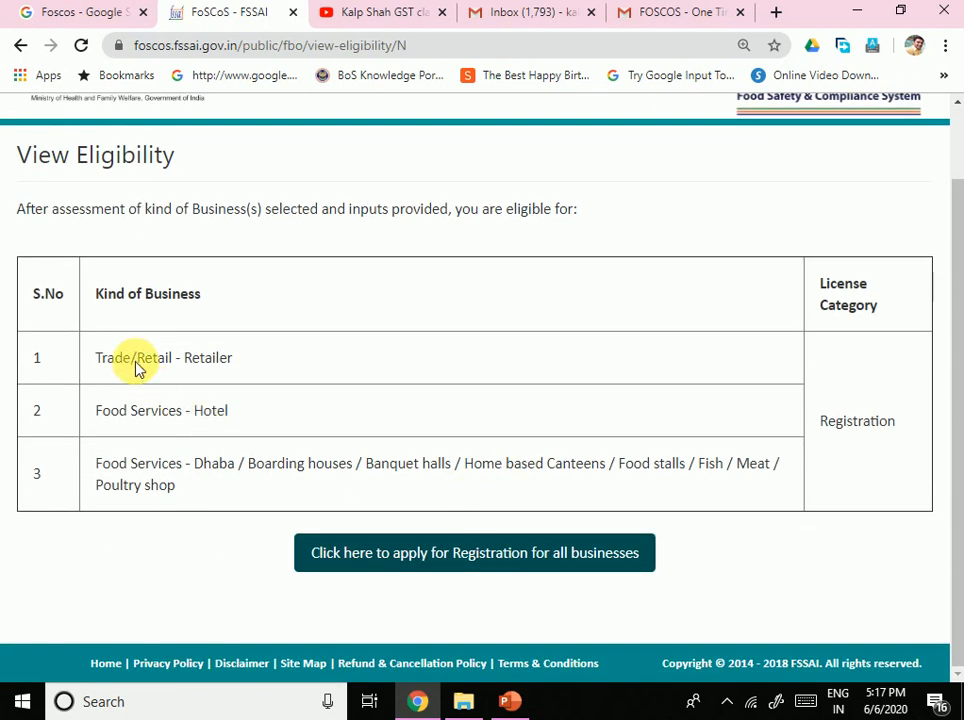
{"action": "double_click", "coordinate": [208, 362]}
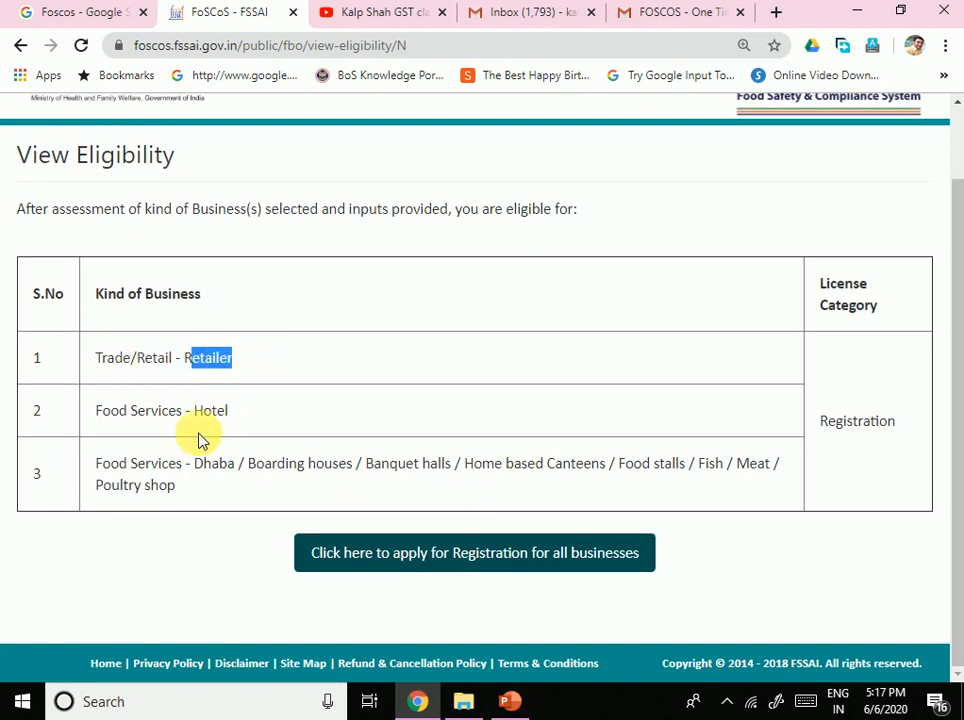
{"action": "left_click_drag", "start_coordinate": [160, 411], "coordinate": [278, 422]}
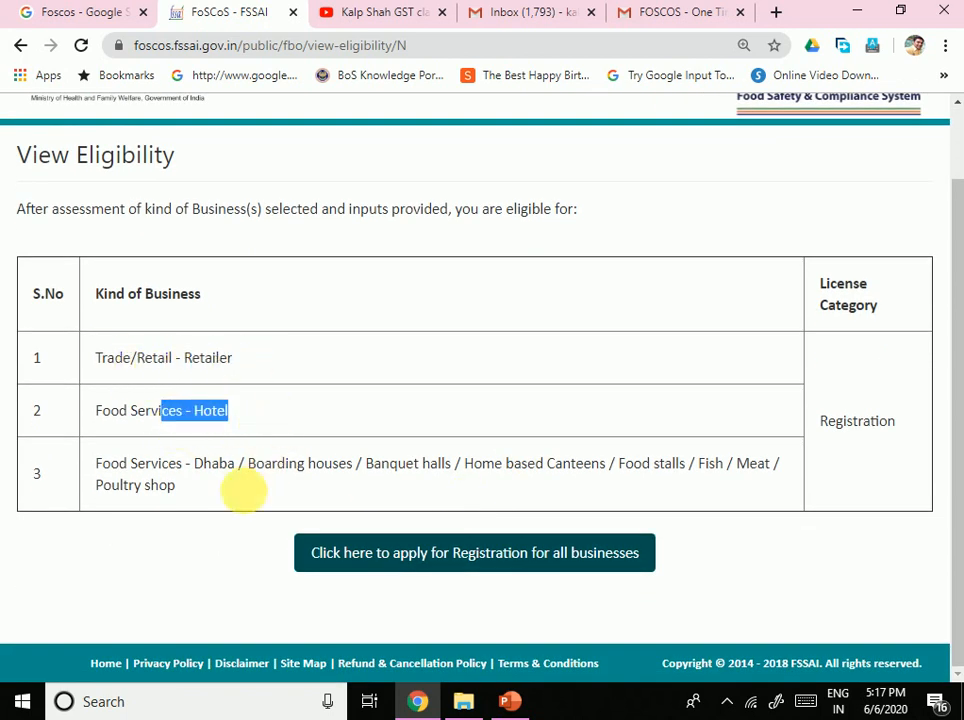
{"action": "left_click_drag", "start_coordinate": [130, 465], "coordinate": [208, 468]}
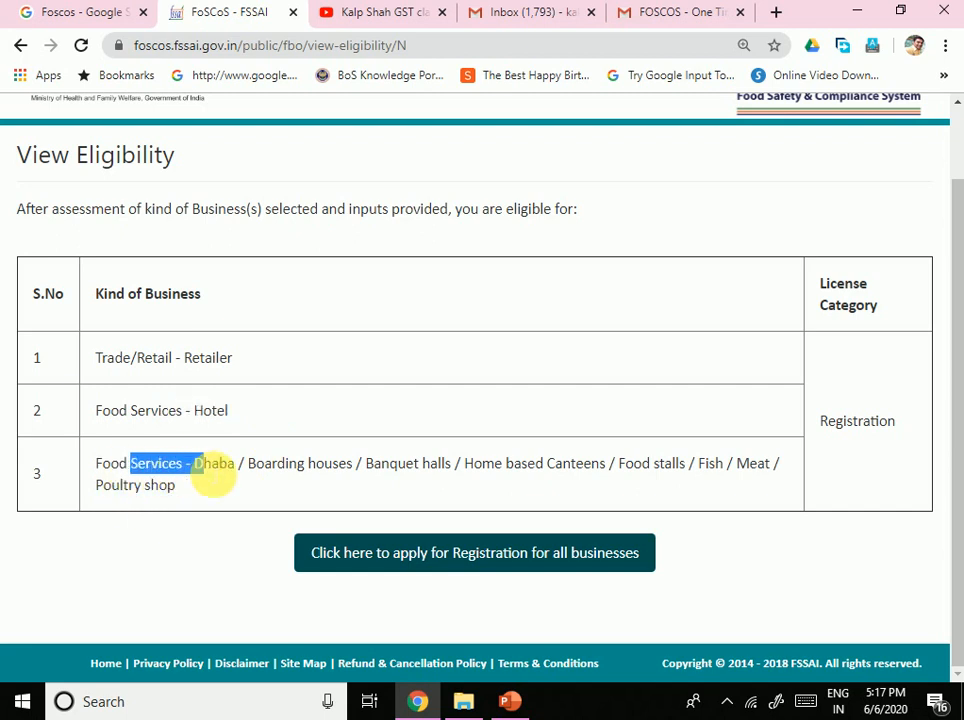
{"action": "left_click", "coordinate": [452, 563]}
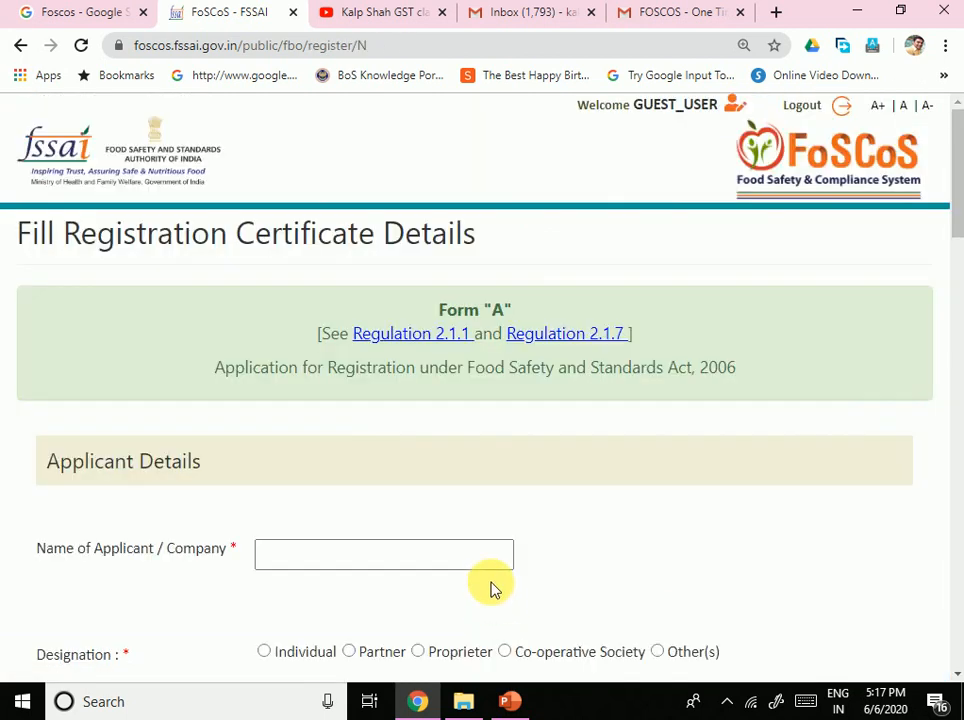
{"action": "scroll", "coordinate": [490, 590], "scroll_direction": "down", "scroll_amount": 15}
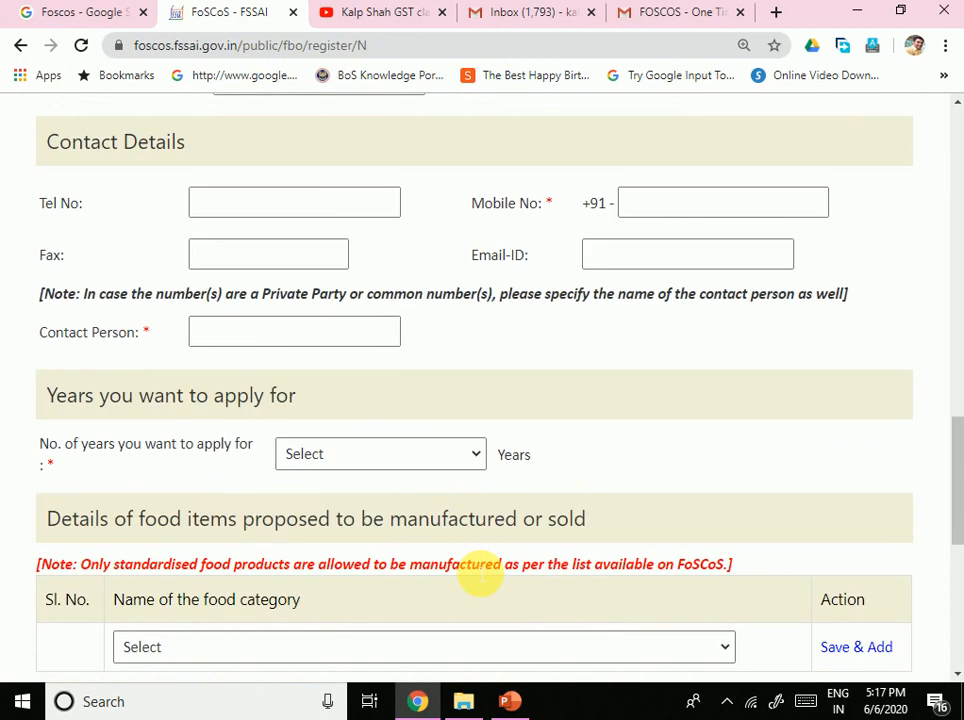
{"action": "scroll", "coordinate": [480, 575], "scroll_direction": "down", "scroll_amount": 5}
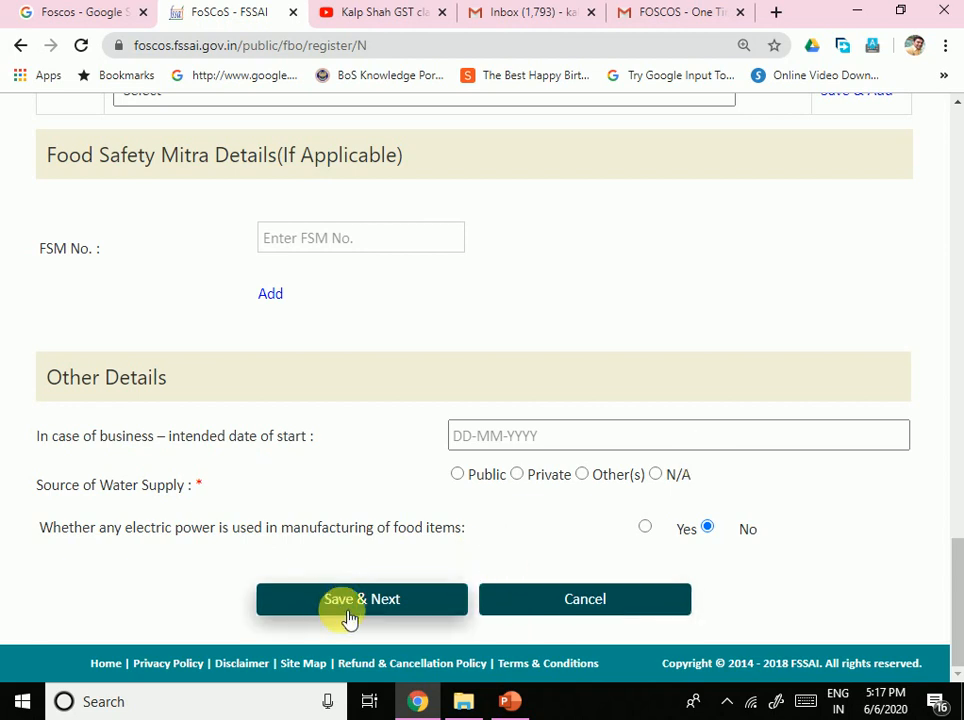
{"action": "scroll", "coordinate": [505, 598], "scroll_direction": "up", "scroll_amount": 5}
{"action": "scroll", "coordinate": [490, 595], "scroll_direction": "up", "scroll_amount": 10}
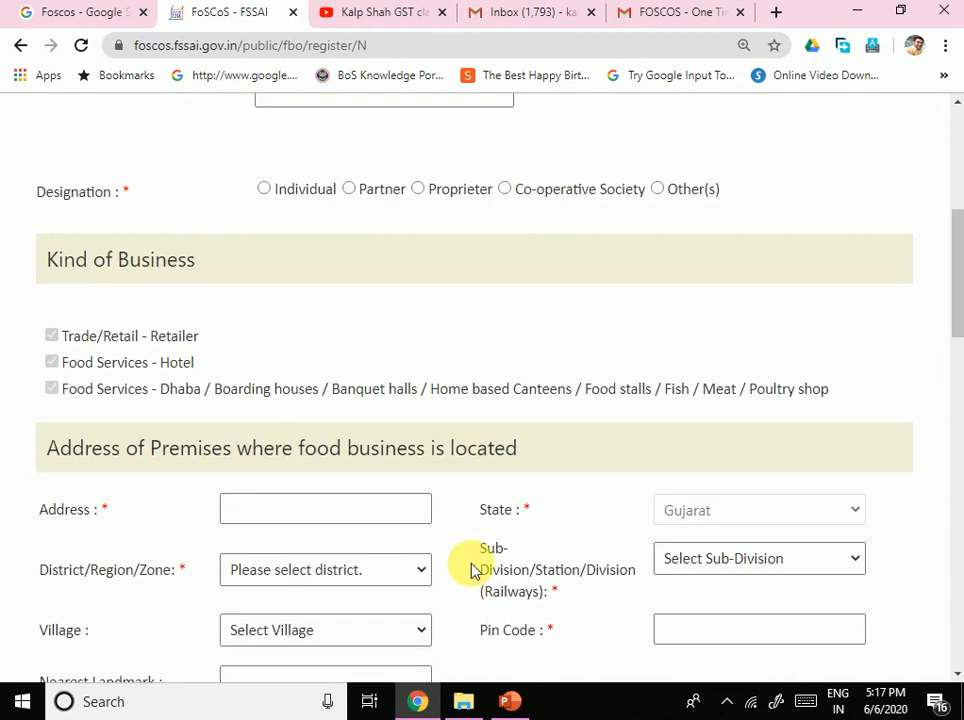
{"action": "scroll", "coordinate": [252, 351], "scroll_direction": "down", "scroll_amount": 2}
{"action": "left_click", "coordinate": [275, 323]}
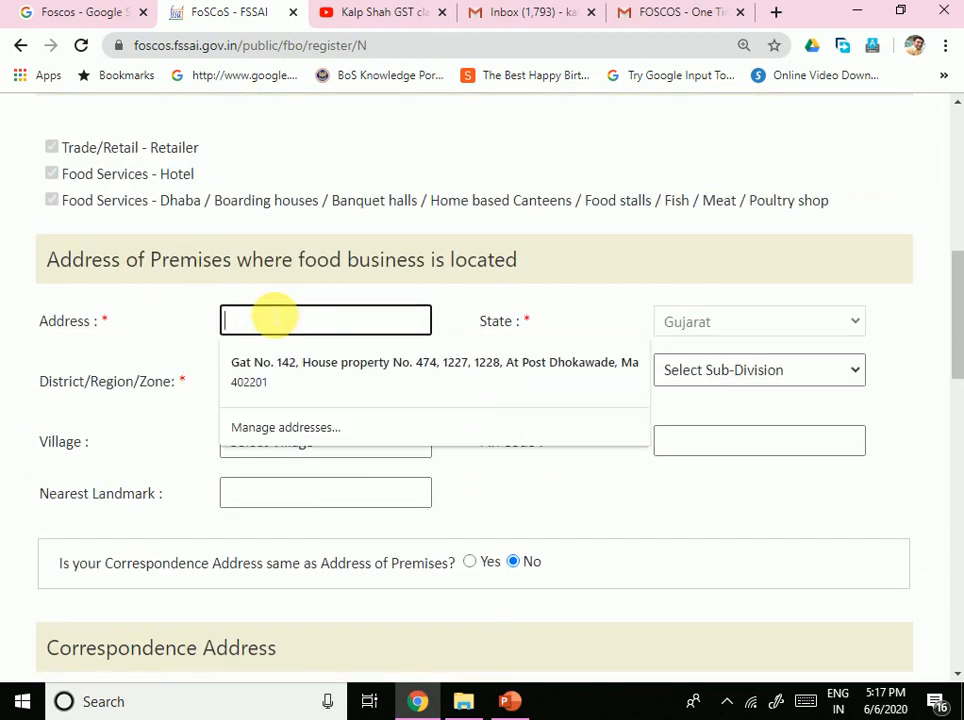
{"action": "scroll", "coordinate": [303, 335], "scroll_direction": "up", "scroll_amount": 2}
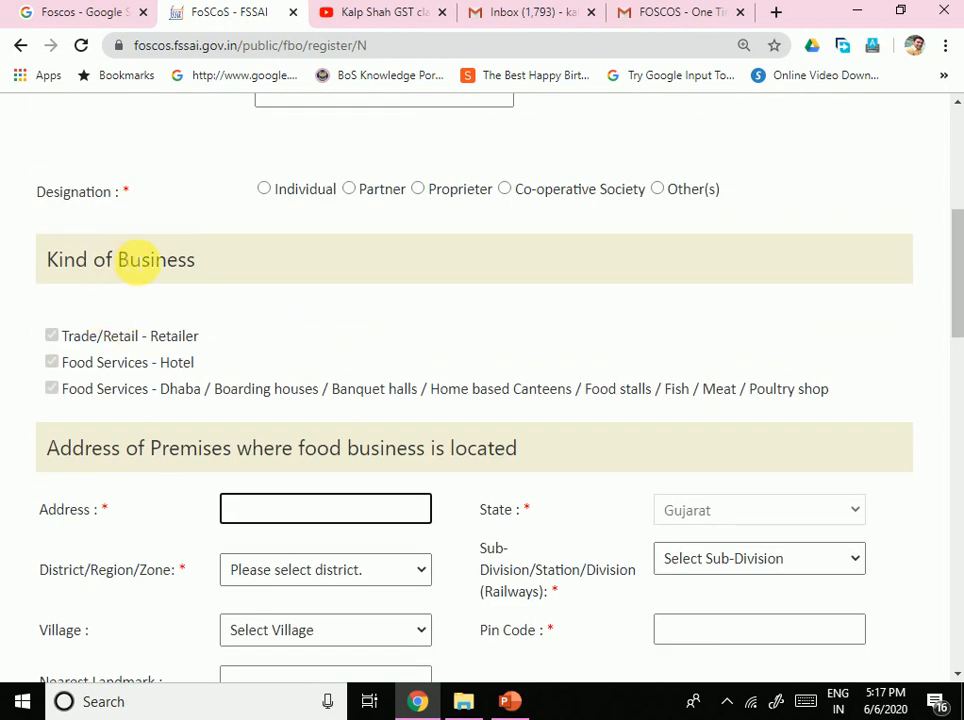
{"action": "scroll", "coordinate": [256, 280], "scroll_direction": "up", "scroll_amount": 2}
{"action": "scroll", "coordinate": [222, 232], "scroll_direction": "up", "scroll_amount": 2}
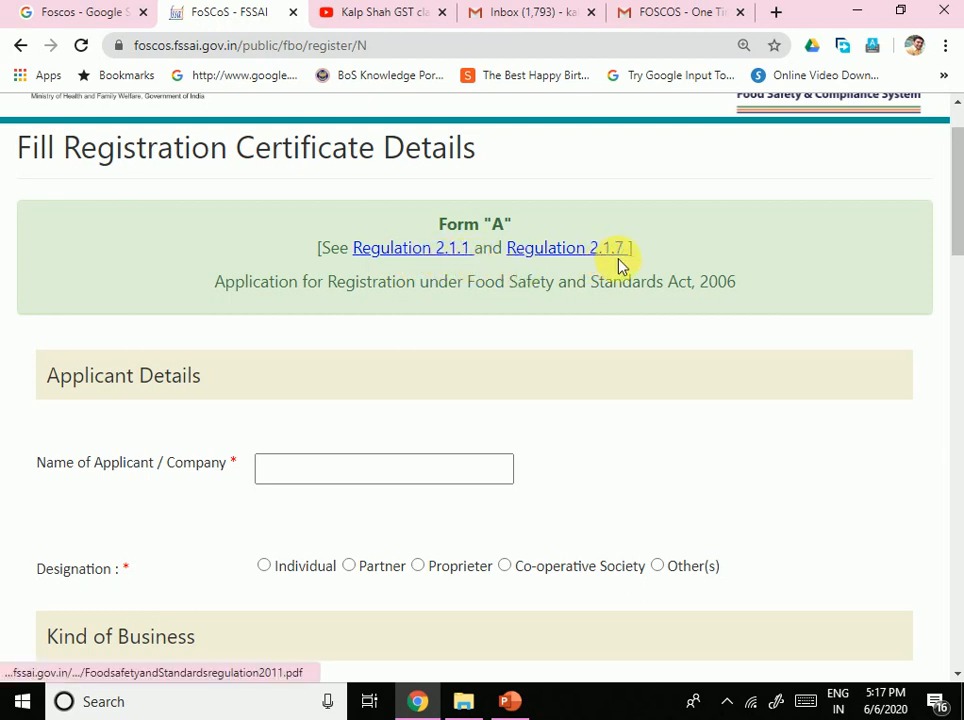
Step: Fill in the applicant's full name and choose Proprieter rather than Individual as designation
{"action": "left_click", "coordinate": [321, 475]}
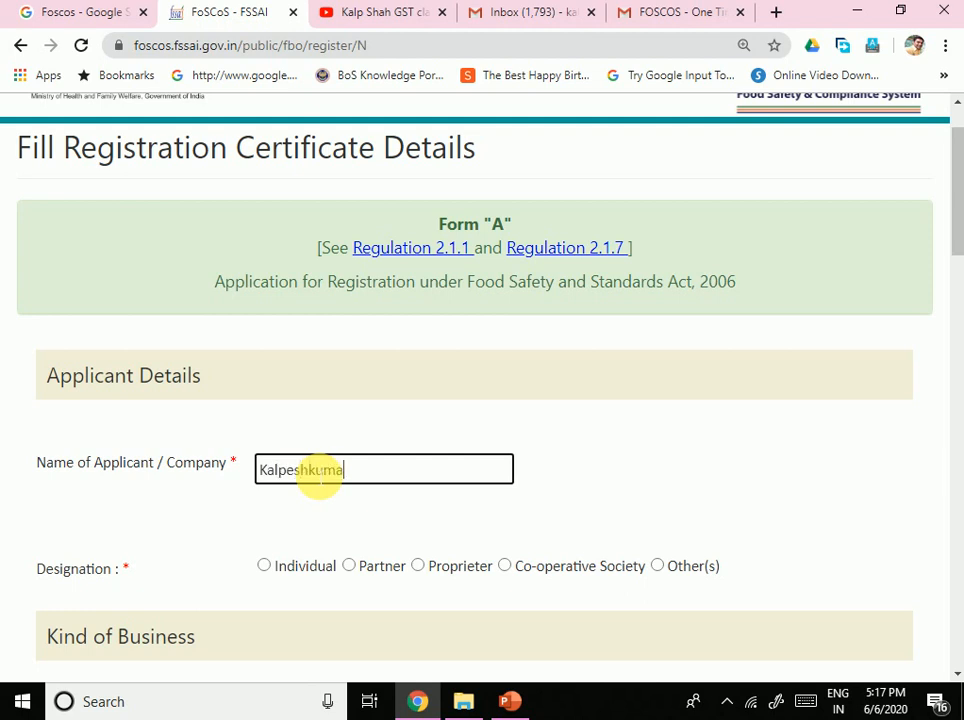
{"action": "key", "text": "Tab"}
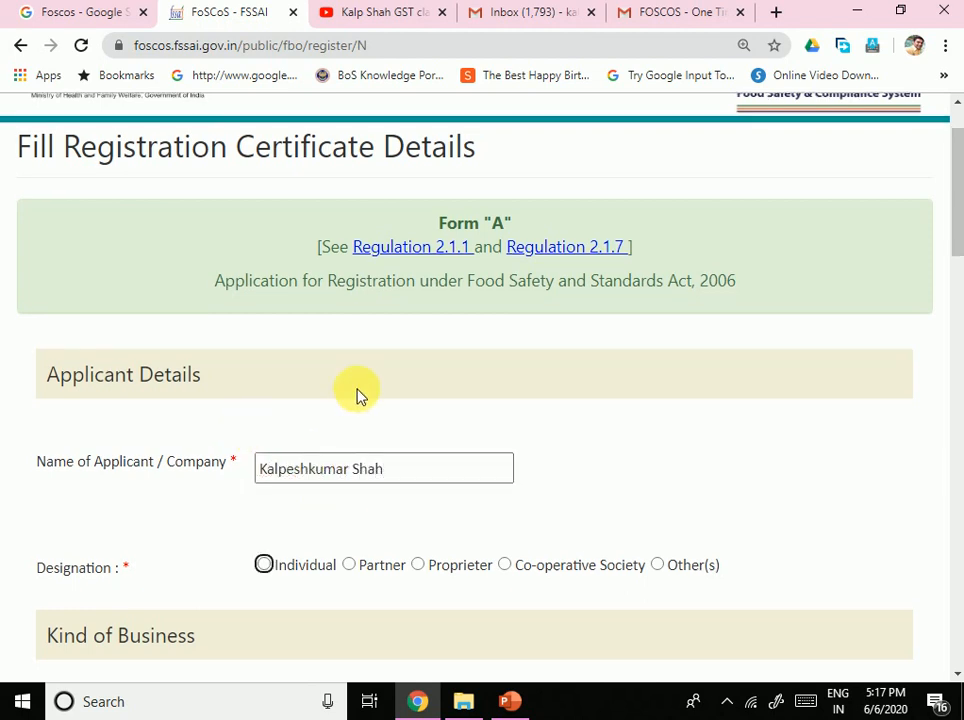
{"action": "scroll", "coordinate": [355, 393], "scroll_direction": "down", "scroll_amount": 2}
{"action": "left_click", "coordinate": [263, 378]}
{"action": "scroll", "coordinate": [370, 393], "scroll_direction": "down", "scroll_amount": 1}
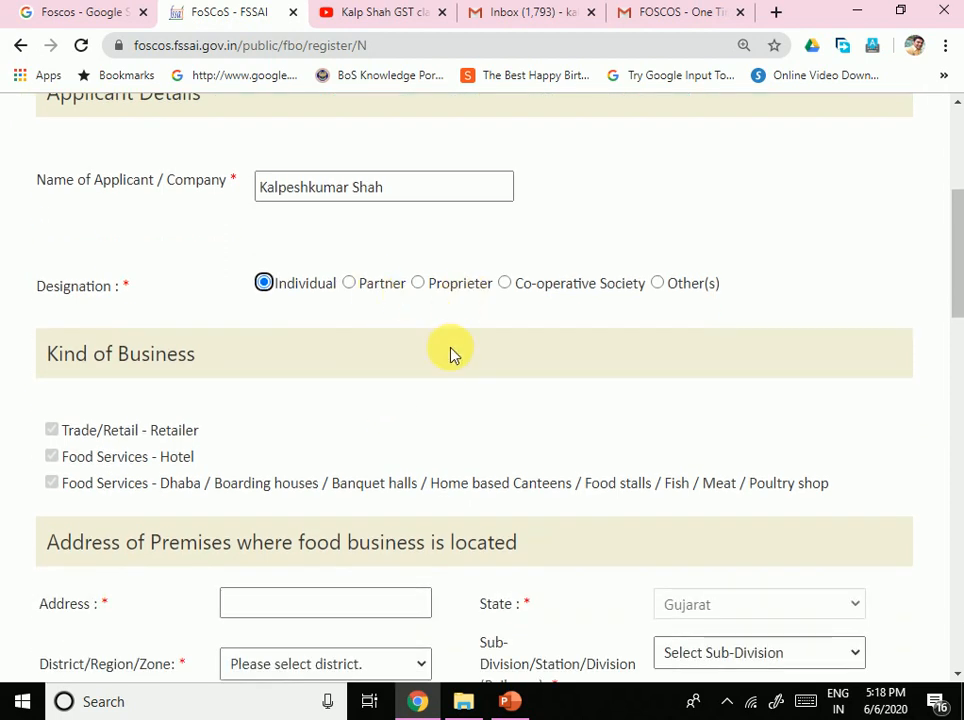
{"action": "left_click", "coordinate": [419, 284]}
{"action": "left_click", "coordinate": [265, 285]}
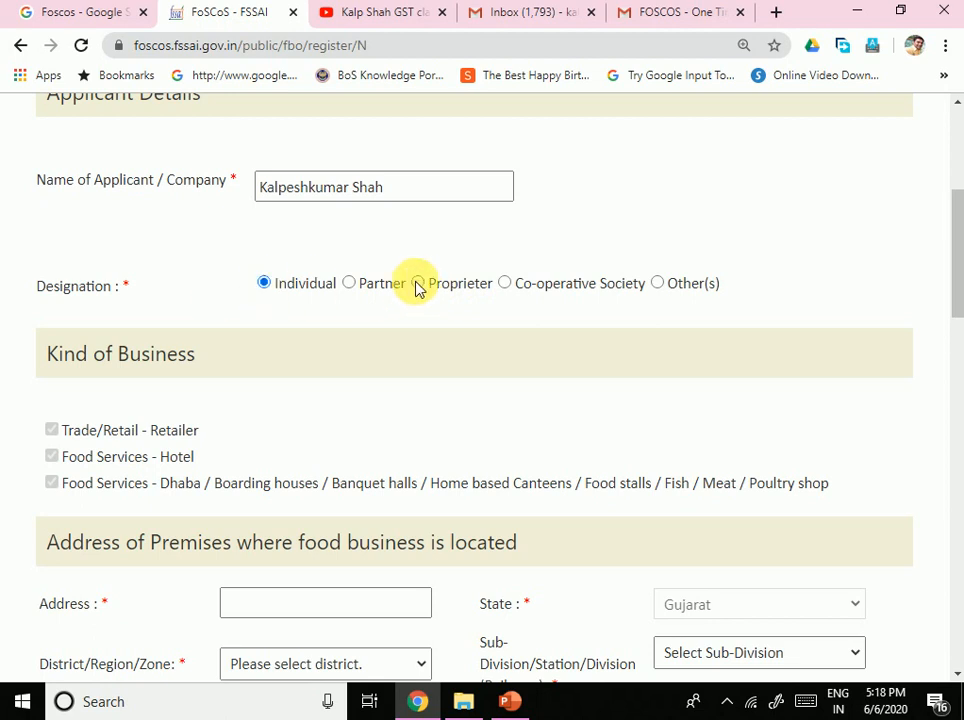
{"action": "left_click", "coordinate": [417, 284]}
{"action": "scroll", "coordinate": [263, 420], "scroll_direction": "down", "scroll_amount": 2}
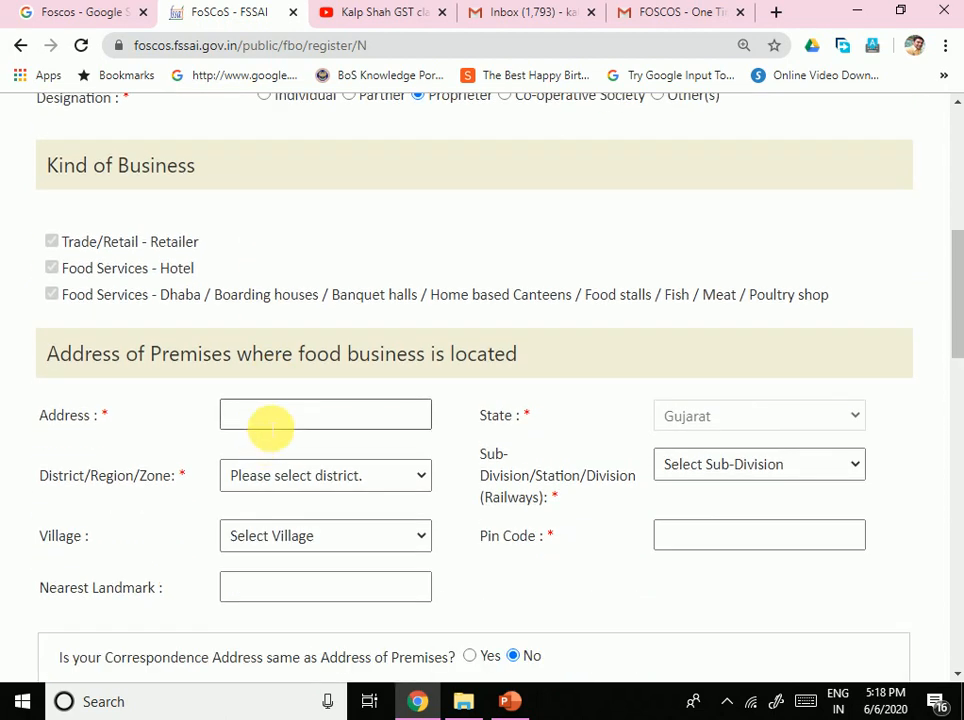
{"action": "left_click", "coordinate": [276, 420]}
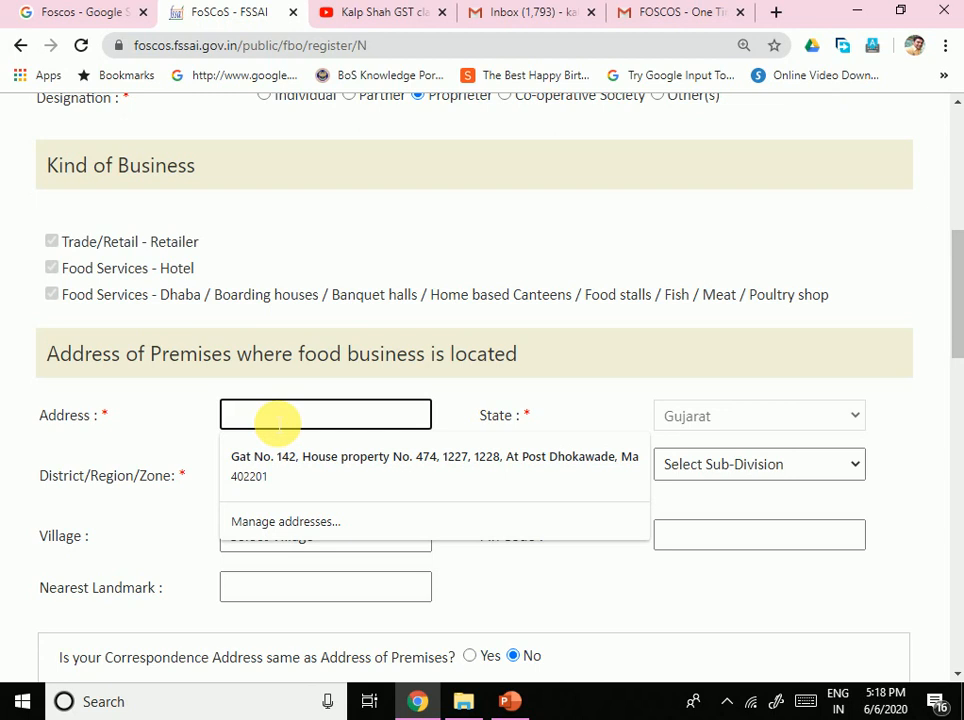
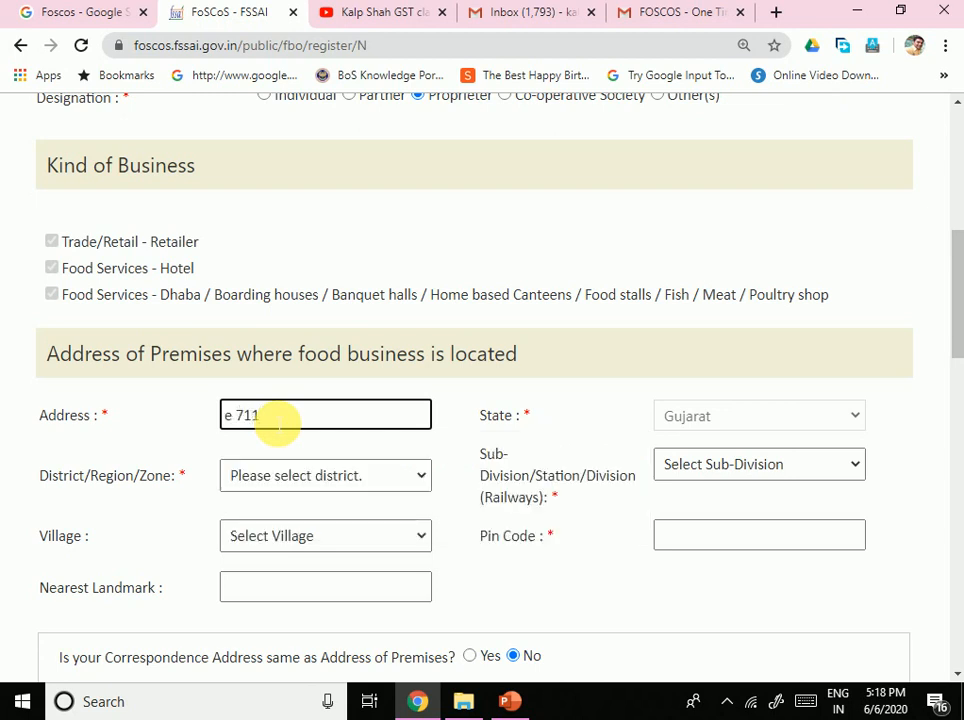
{"action": "left_click", "coordinate": [300, 478]}
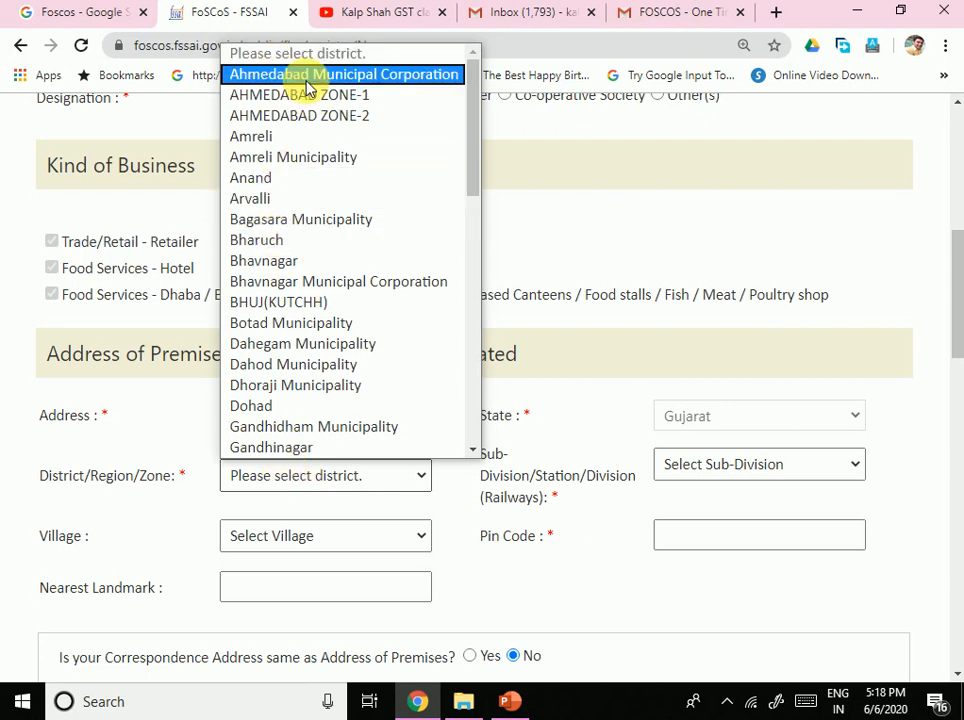
{"action": "left_click", "coordinate": [307, 80]}
{"action": "left_click", "coordinate": [387, 475]}
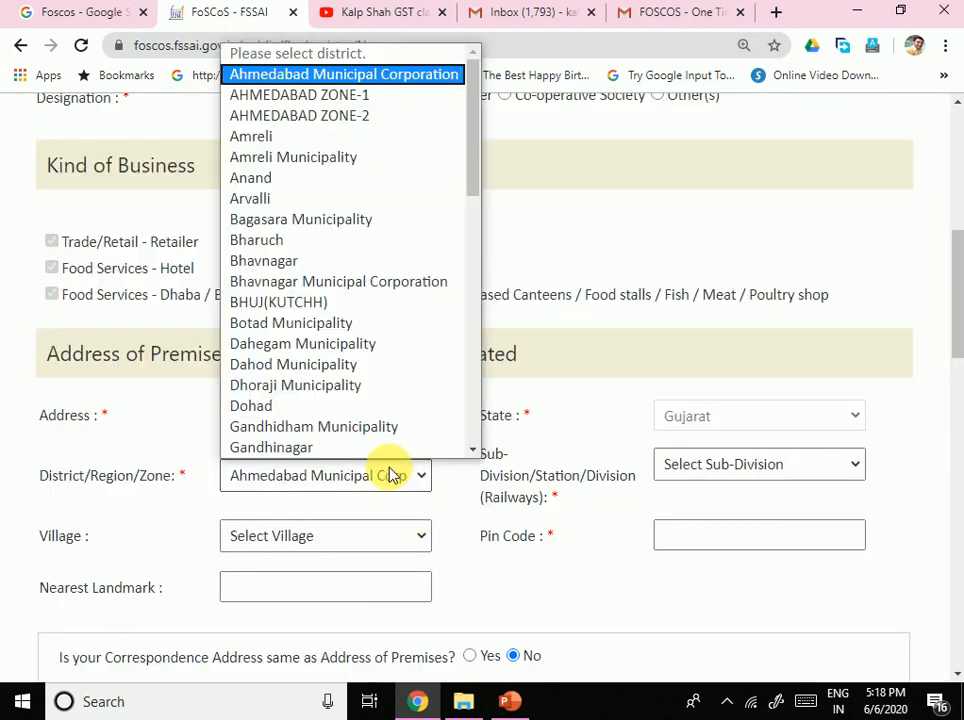
{"action": "left_click_drag", "start_coordinate": [476, 146], "coordinate": [446, 121]}
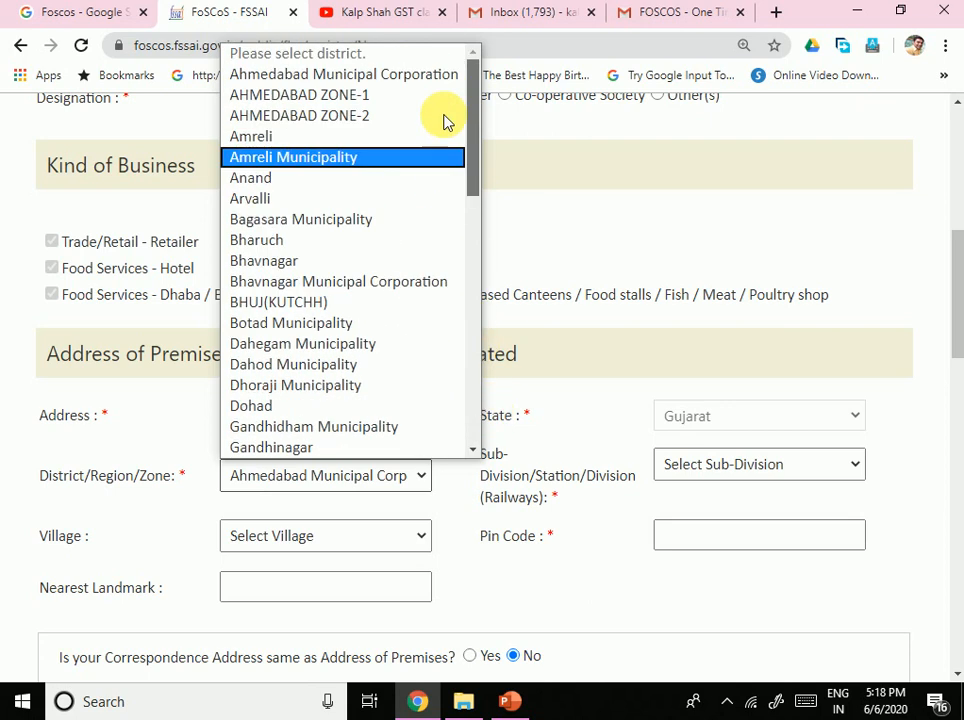
{"action": "left_click", "coordinate": [320, 86]}
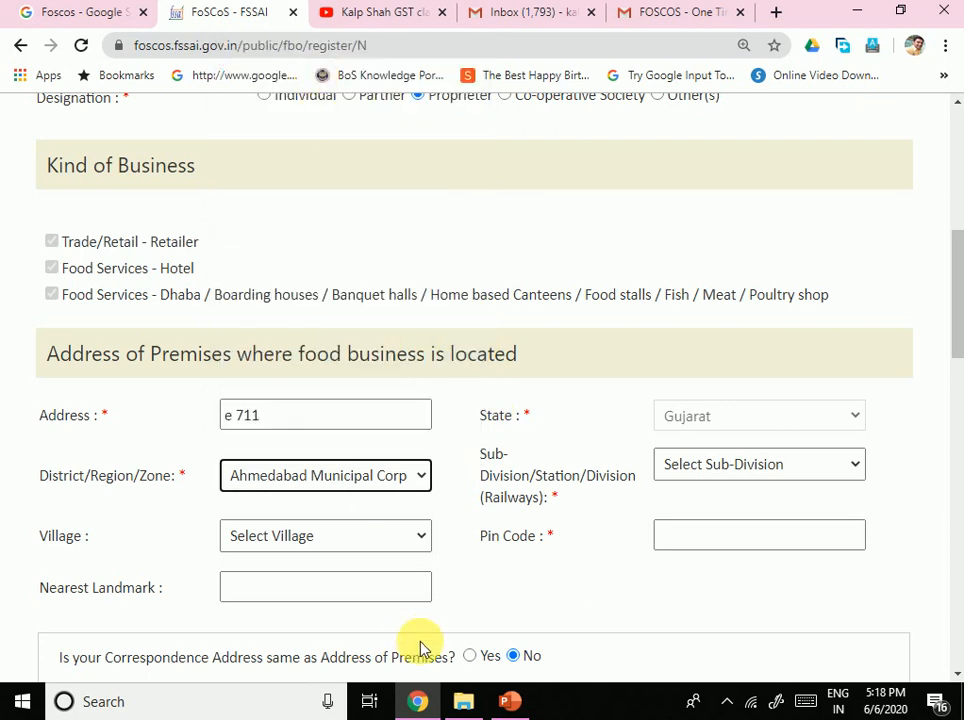
{"action": "scroll", "coordinate": [345, 410], "scroll_direction": "down", "scroll_amount": 1}
Step: Choose Ahmedabad Municipal Corporation as the sub-division and Naroda Road as the village
{"action": "left_click", "coordinate": [357, 443]}
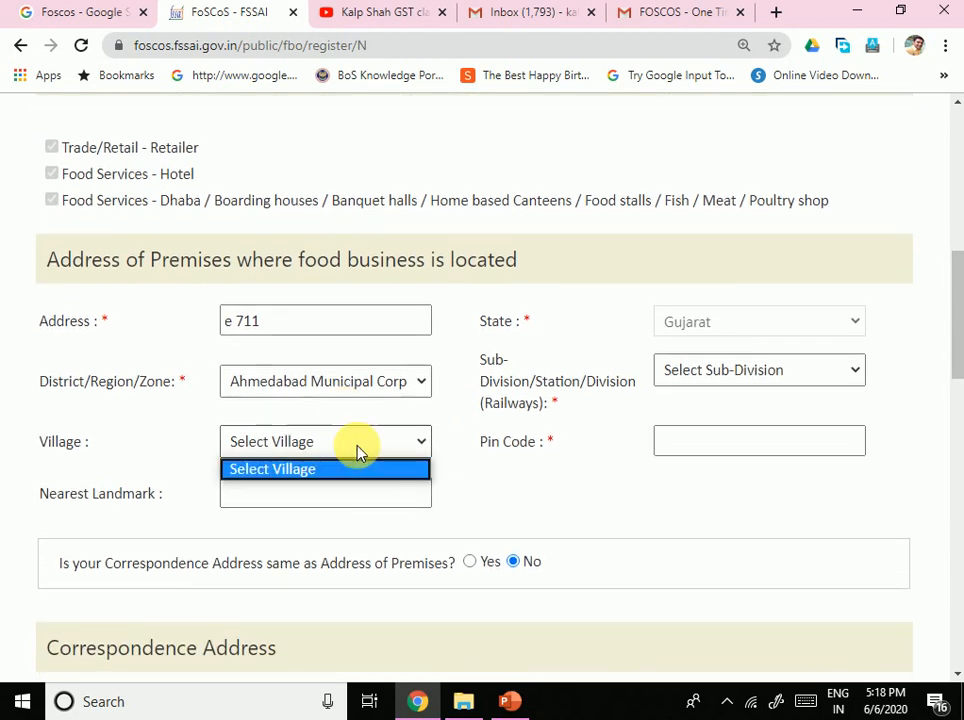
{"action": "left_click", "coordinate": [397, 448]}
{"action": "left_click", "coordinate": [410, 441]}
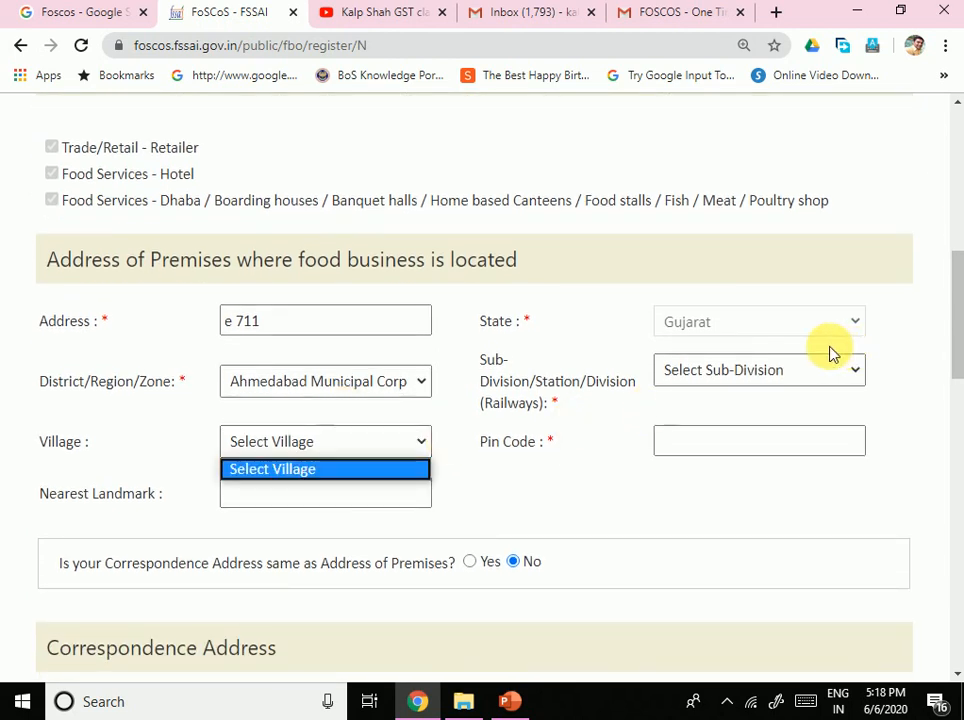
{"action": "left_click", "coordinate": [787, 372]}
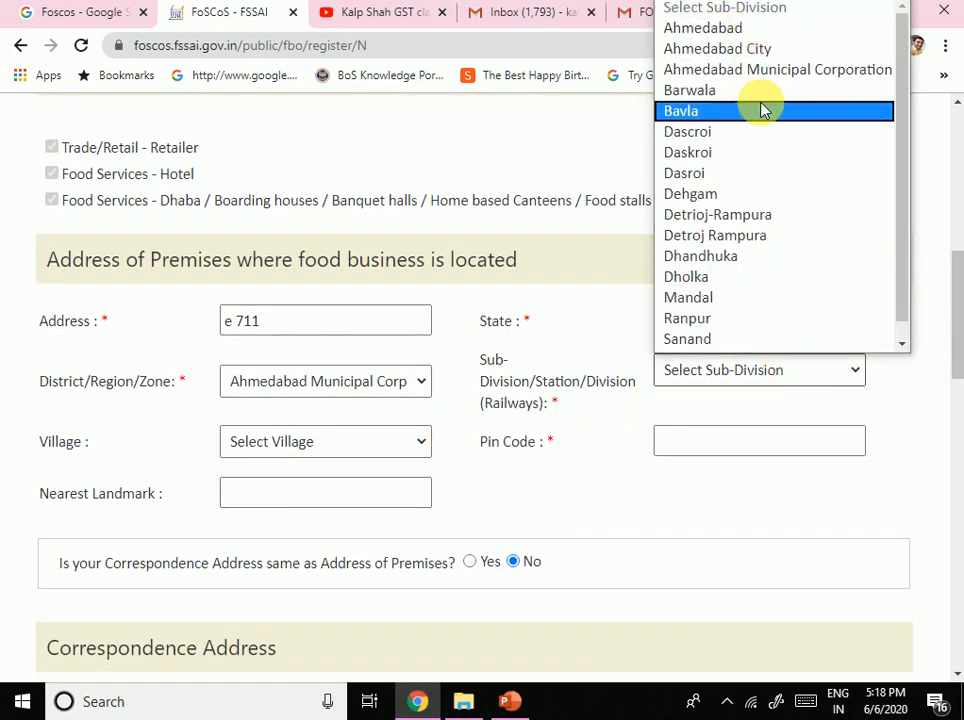
{"action": "left_click", "coordinate": [747, 72]}
{"action": "left_click", "coordinate": [344, 445]}
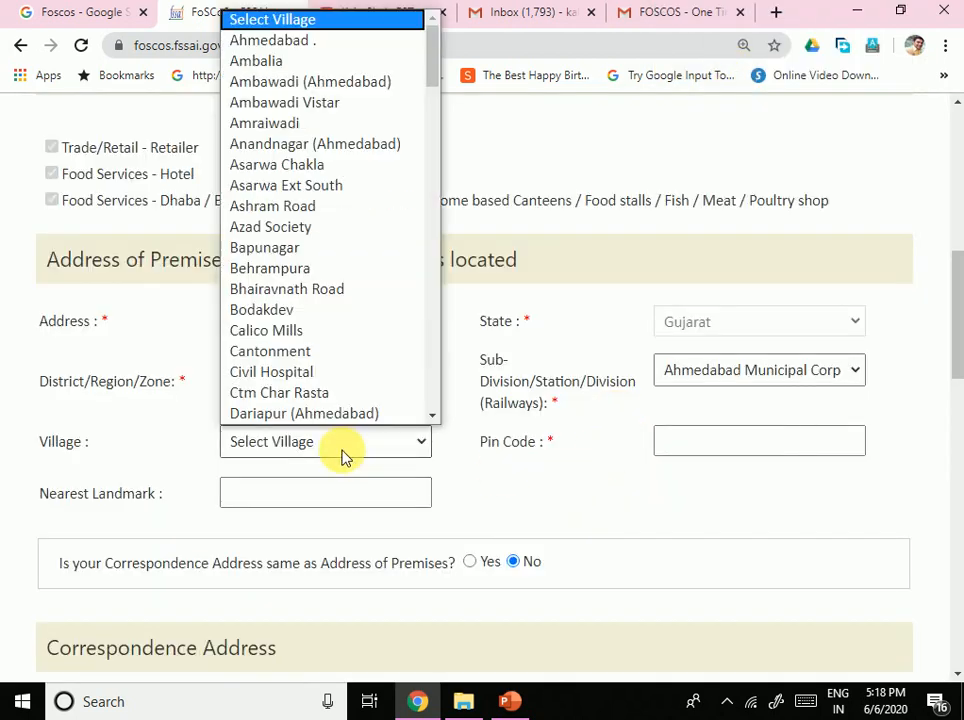
{"action": "left_click_drag", "start_coordinate": [430, 58], "coordinate": [478, 402]}
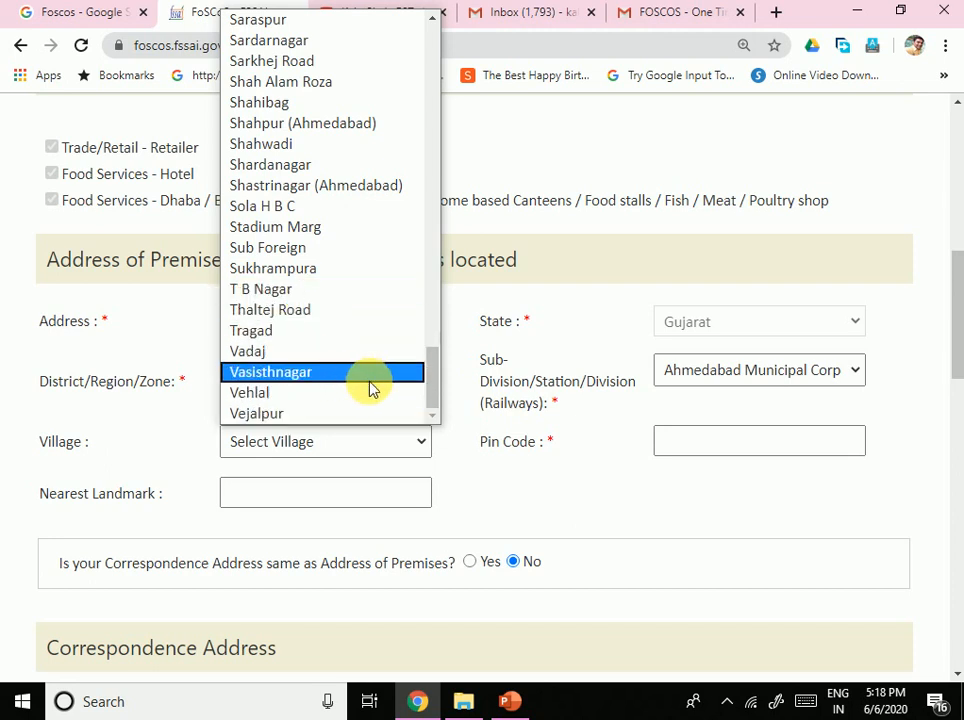
{"action": "left_click_drag", "start_coordinate": [428, 387], "coordinate": [418, 290]}
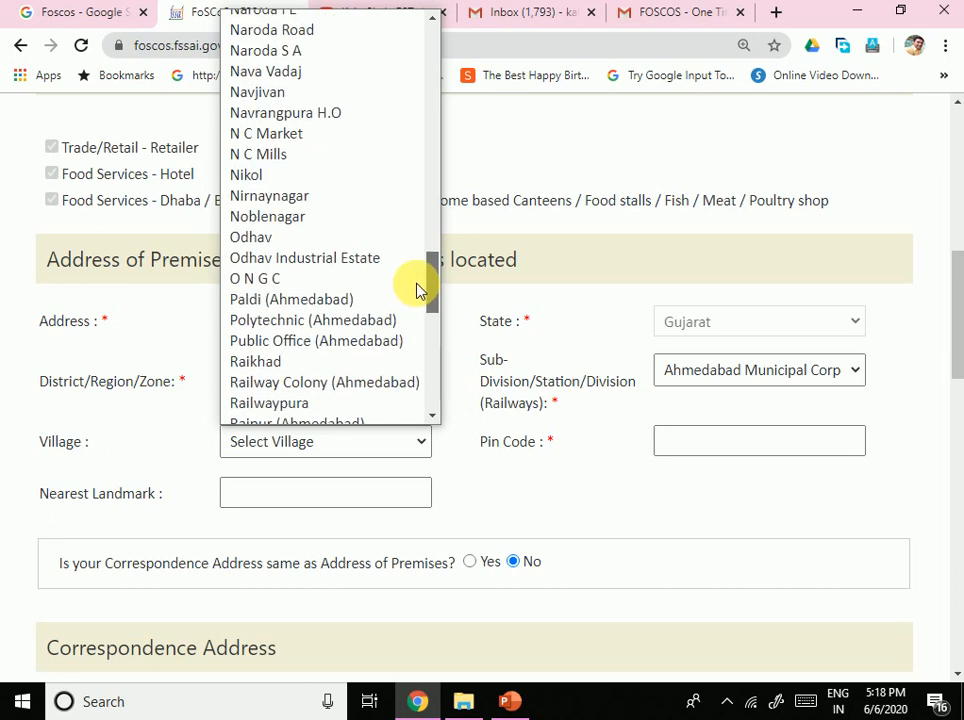
{"action": "left_click", "coordinate": [232, 30]}
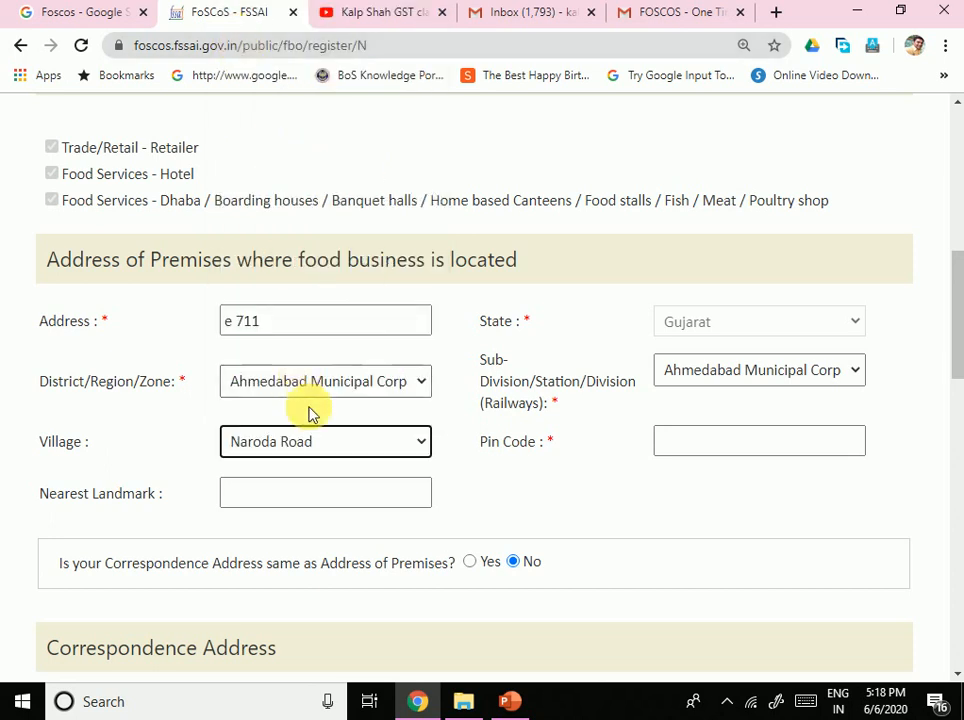
Step: Enter pin code 382330 for the premises
{"action": "left_click", "coordinate": [733, 450]}
{"action": "type", "text": "382330"}
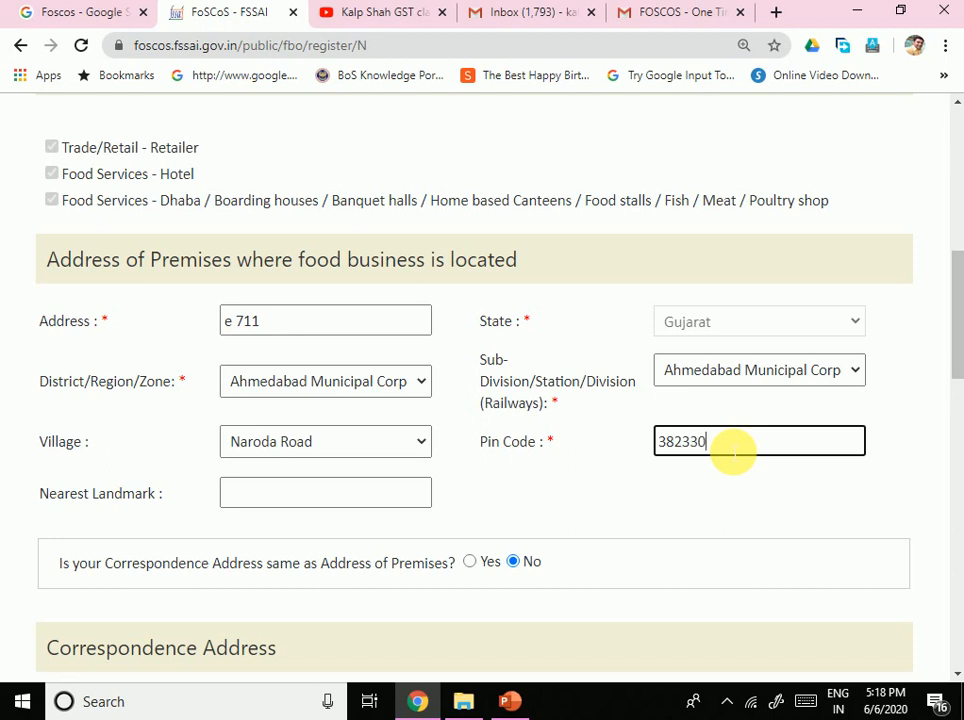
{"action": "key", "text": "Tab"}
{"action": "scroll", "coordinate": [690, 462], "scroll_direction": "down", "scroll_amount": 3}
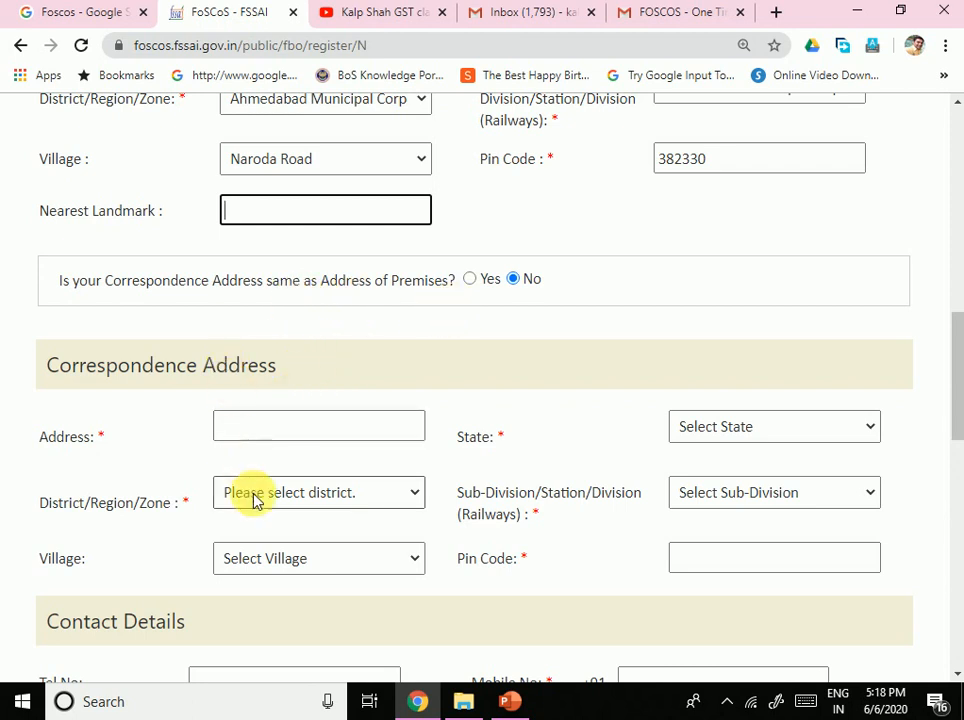
{"action": "scroll", "coordinate": [458, 531], "scroll_direction": "down", "scroll_amount": 1}
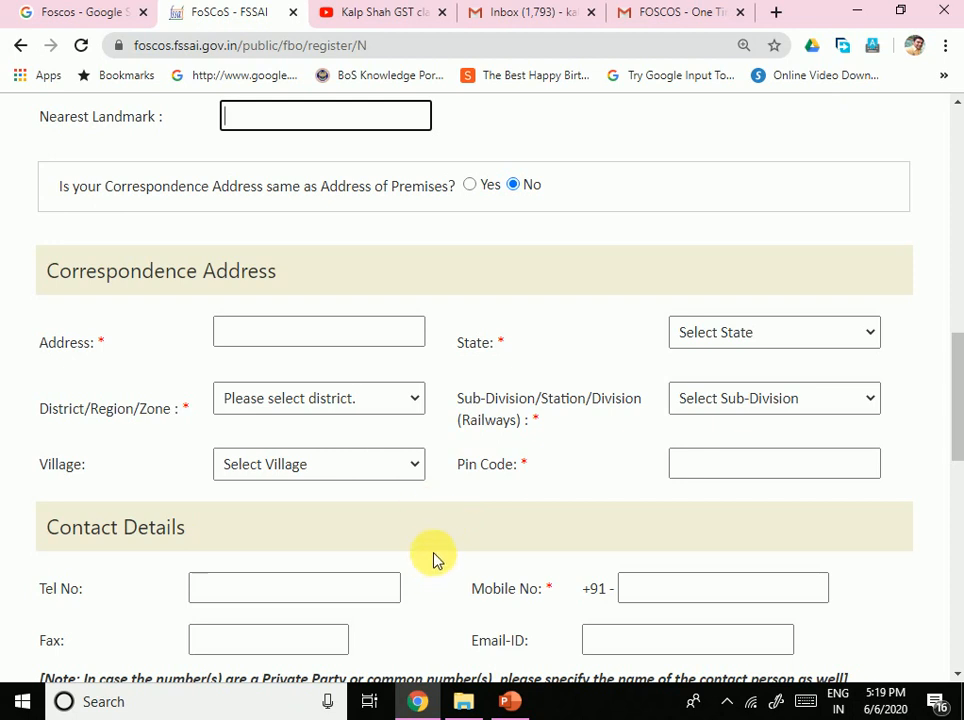
{"action": "scroll", "coordinate": [428, 533], "scroll_direction": "up", "scroll_amount": 3}
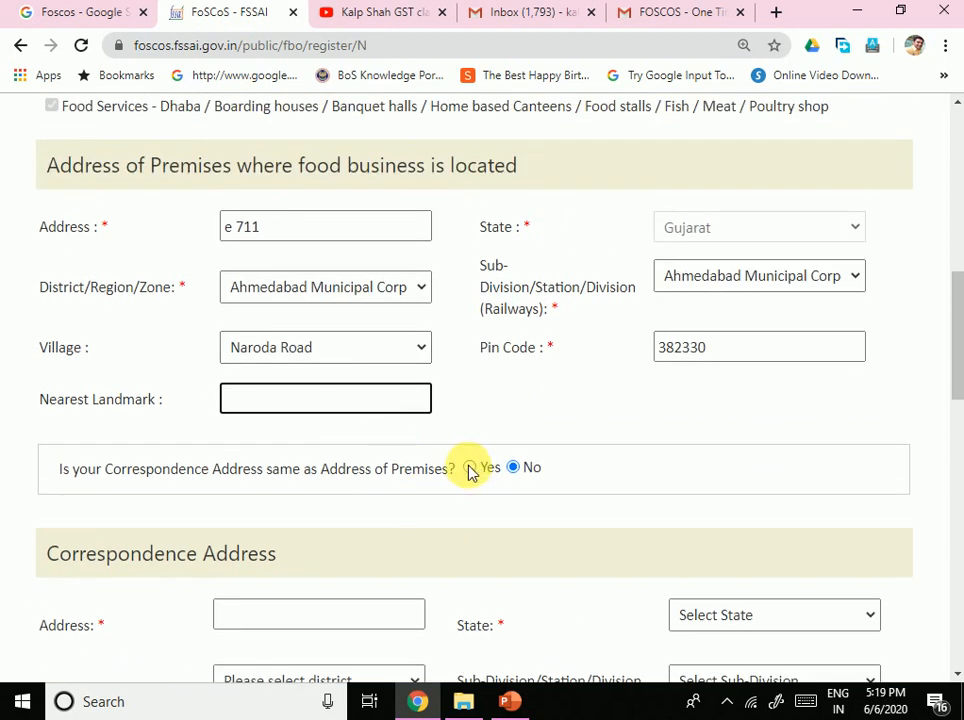
{"action": "scroll", "coordinate": [495, 512], "scroll_direction": "down", "scroll_amount": 4}
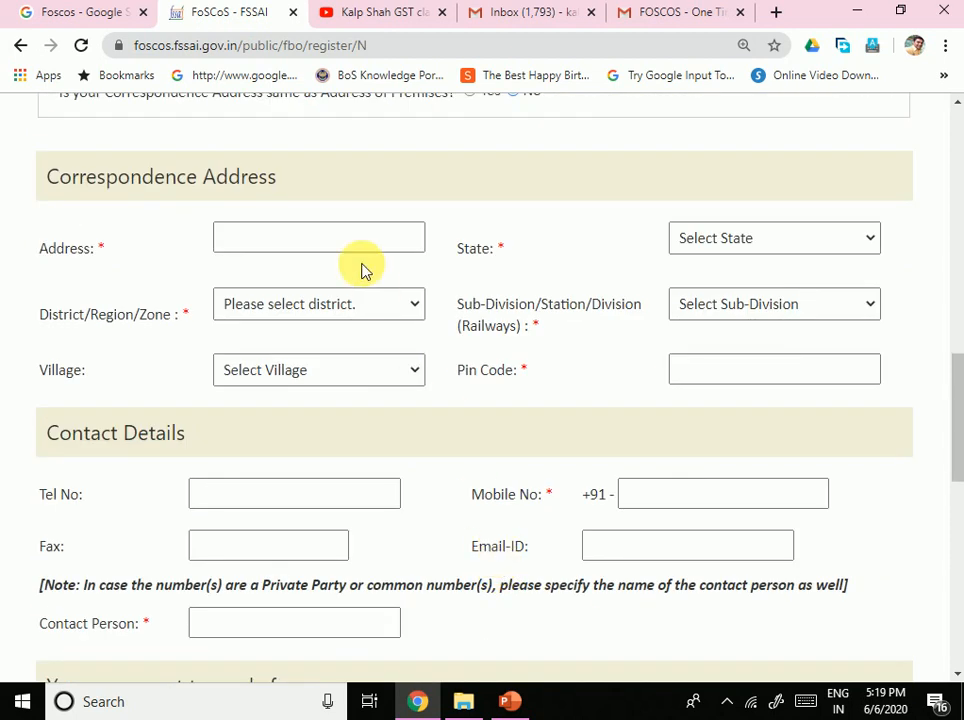
{"action": "scroll", "coordinate": [424, 345], "scroll_direction": "up", "scroll_amount": 3}
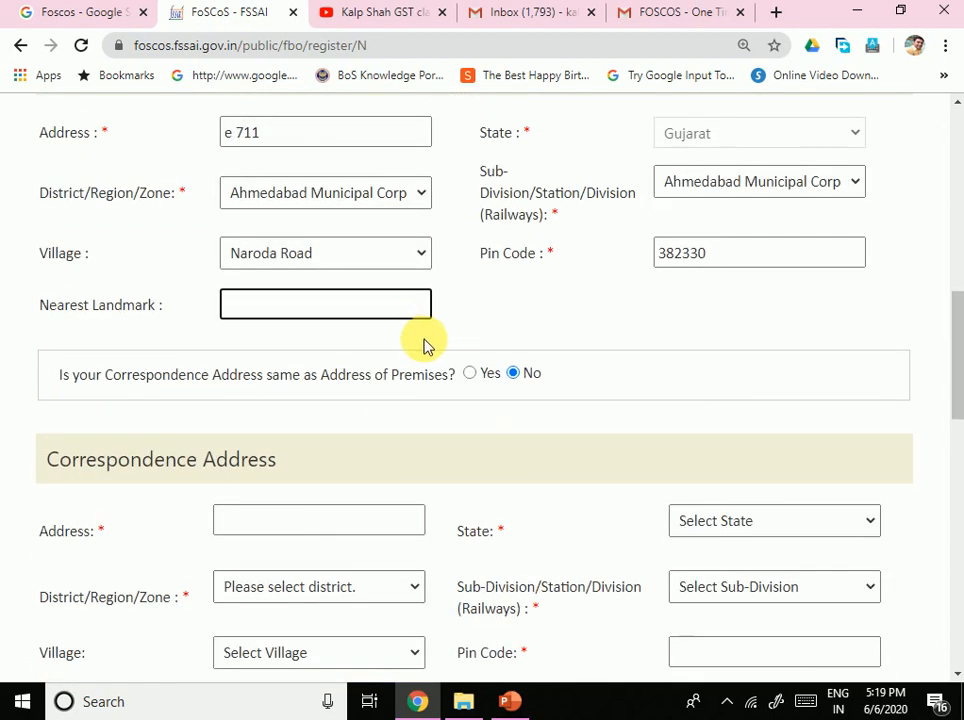
{"action": "left_click", "coordinate": [469, 373]}
{"action": "scroll", "coordinate": [536, 471], "scroll_direction": "down", "scroll_amount": 4}
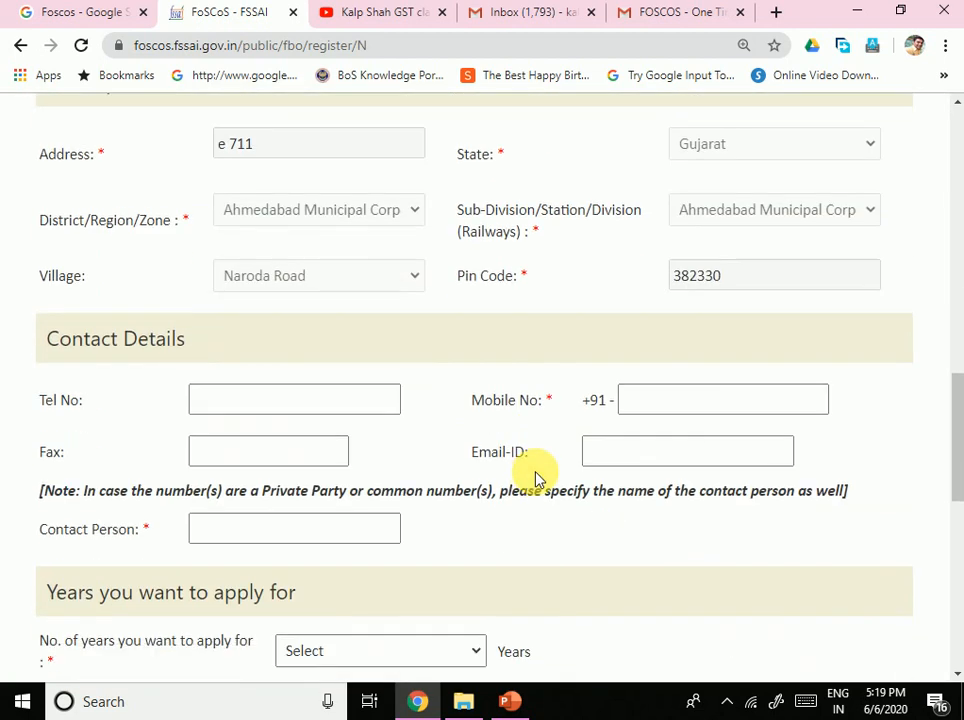
{"action": "scroll", "coordinate": [350, 235], "scroll_direction": "up", "scroll_amount": 3}
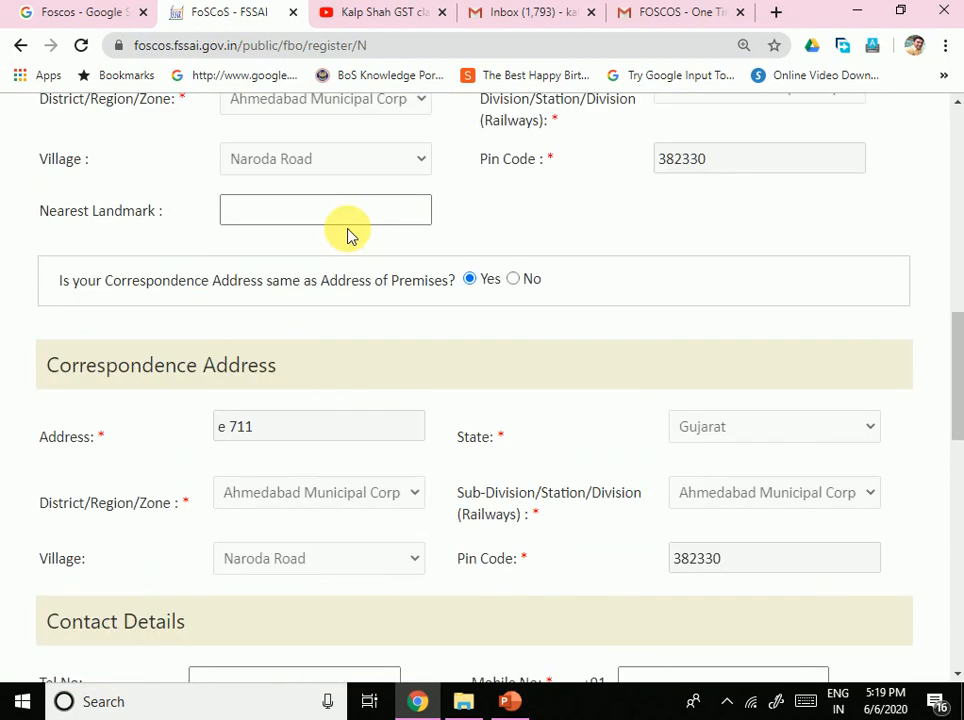
{"action": "scroll", "coordinate": [387, 500], "scroll_direction": "down", "scroll_amount": 3}
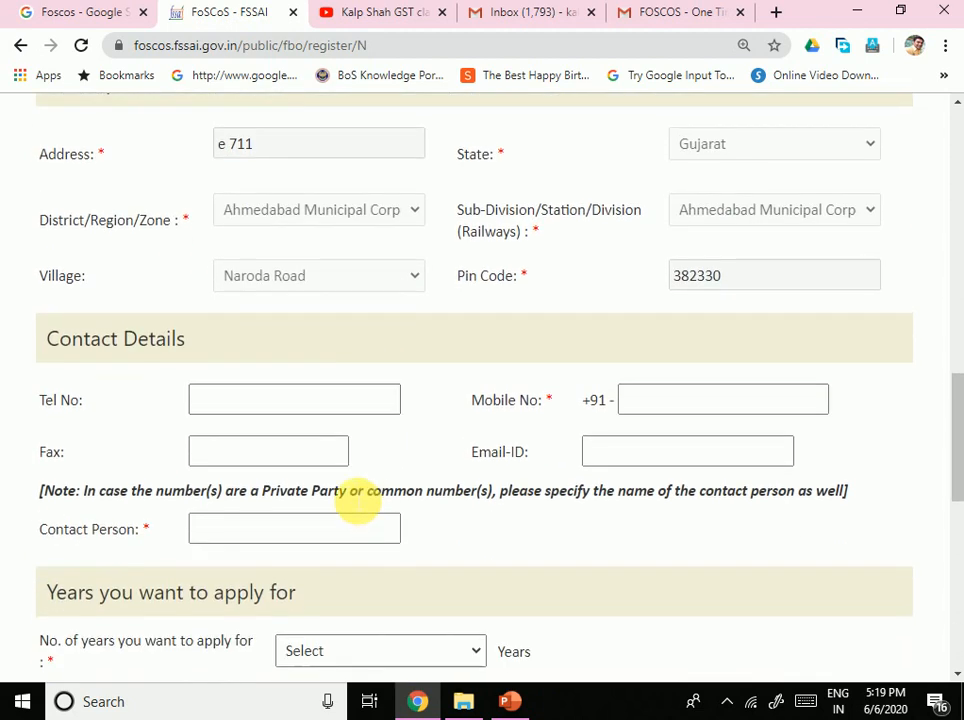
Step: Fill Contact Details with the applicant's mobile number, e-mail ID and contact person's name
{"action": "left_click", "coordinate": [226, 396]}
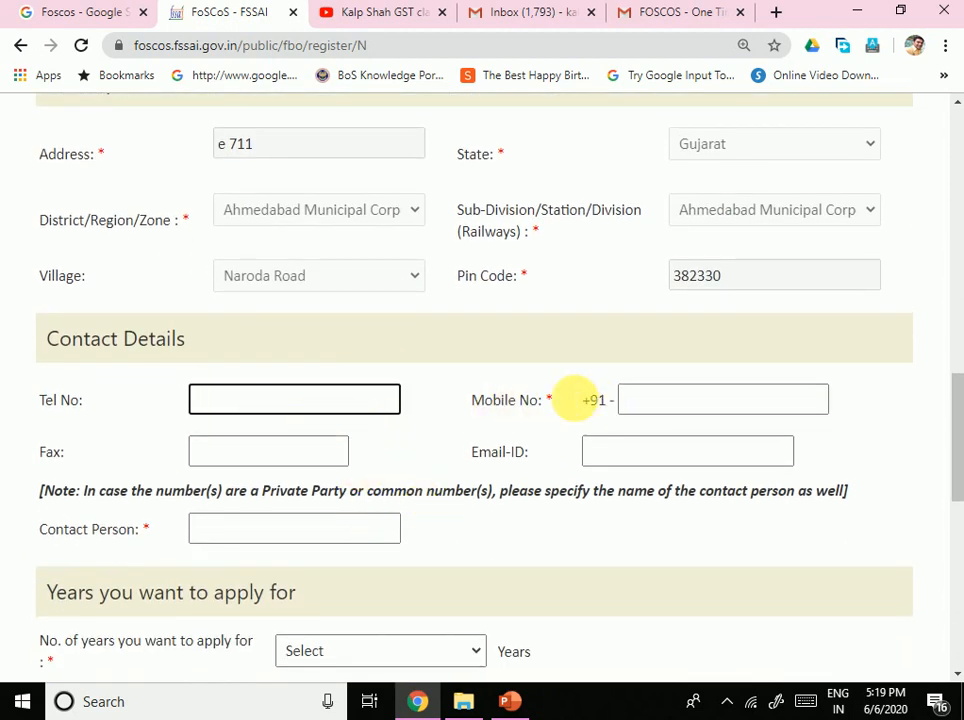
{"action": "left_click", "coordinate": [553, 401]}
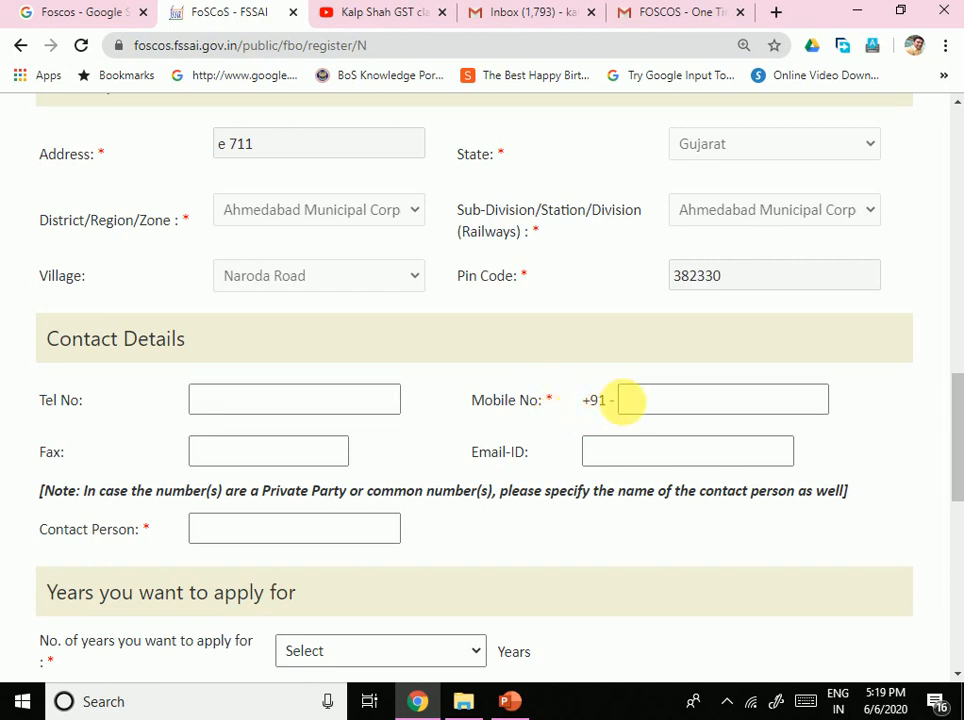
{"action": "left_click", "coordinate": [655, 402]}
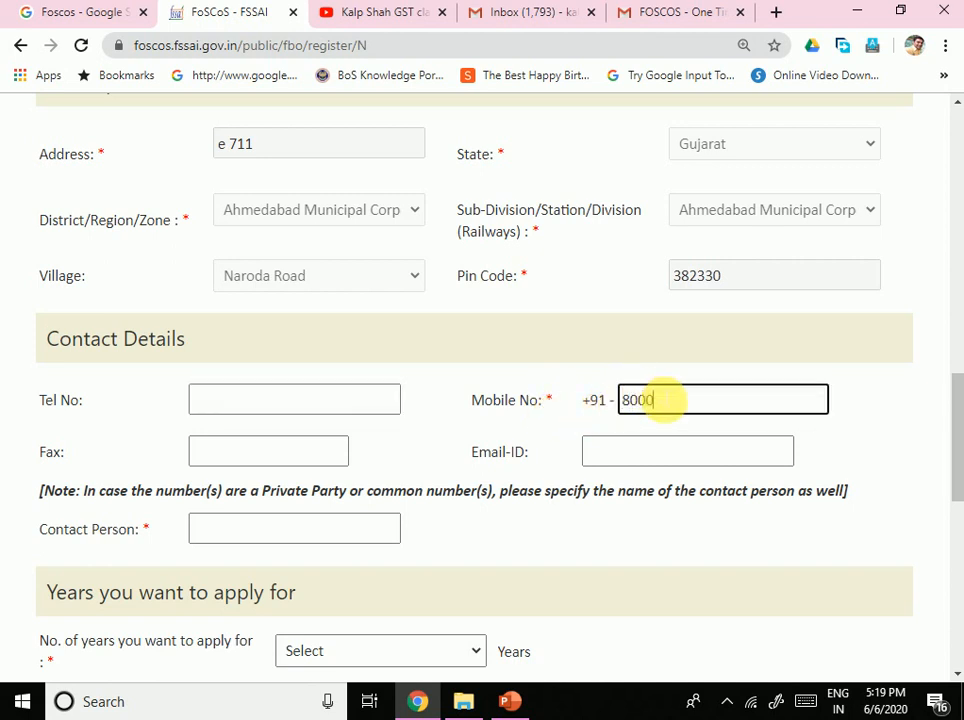
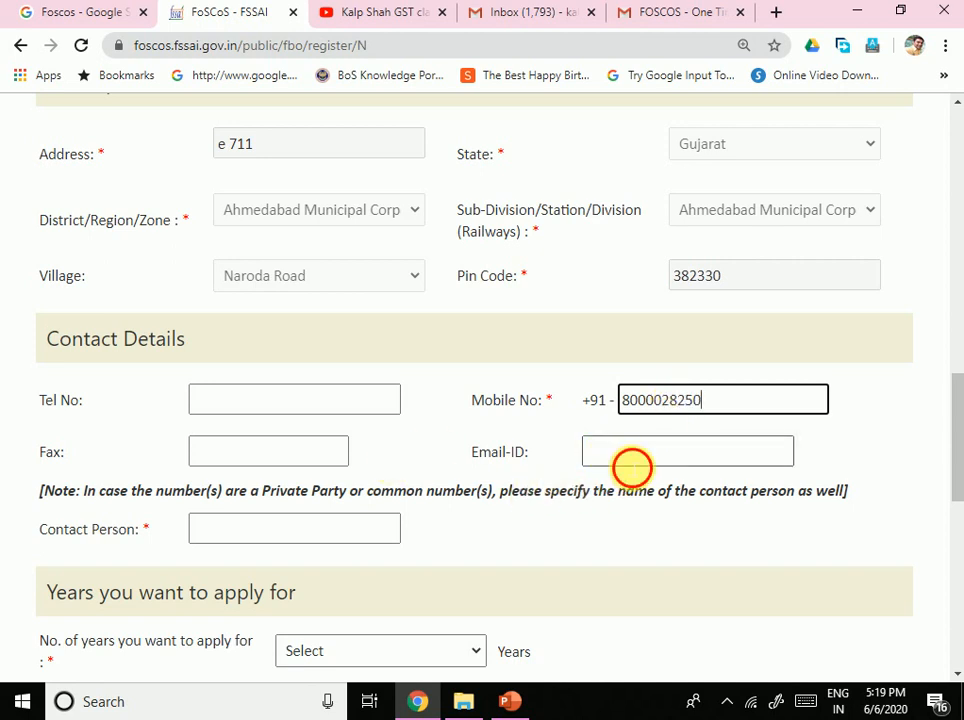
{"action": "left_click", "coordinate": [632, 463]}
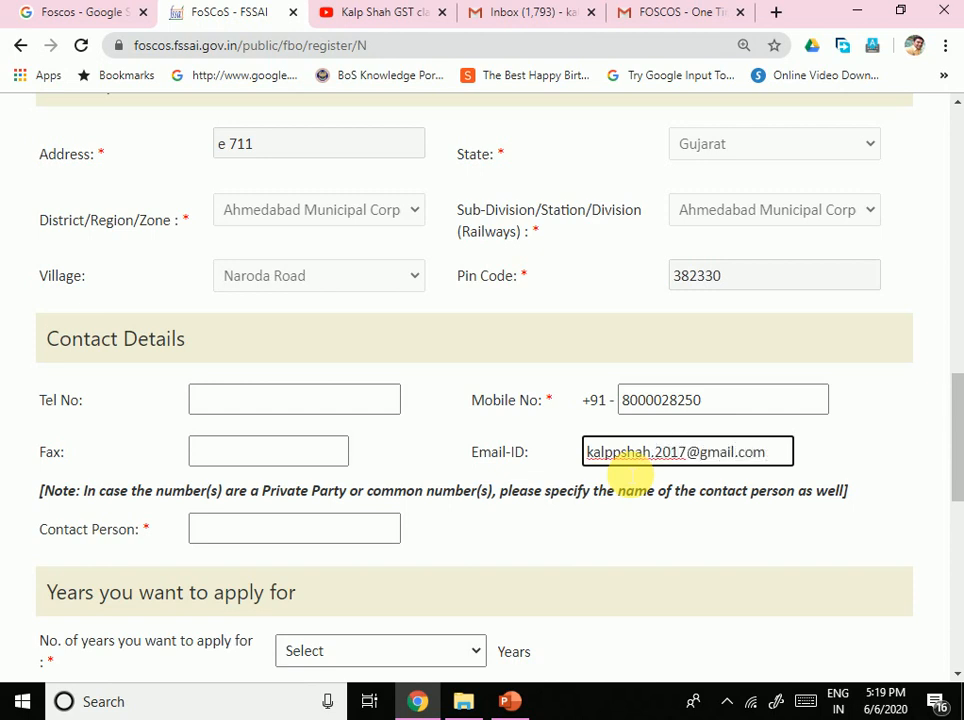
{"action": "scroll", "coordinate": [441, 507], "scroll_direction": "down", "scroll_amount": 2}
{"action": "left_click", "coordinate": [250, 345]}
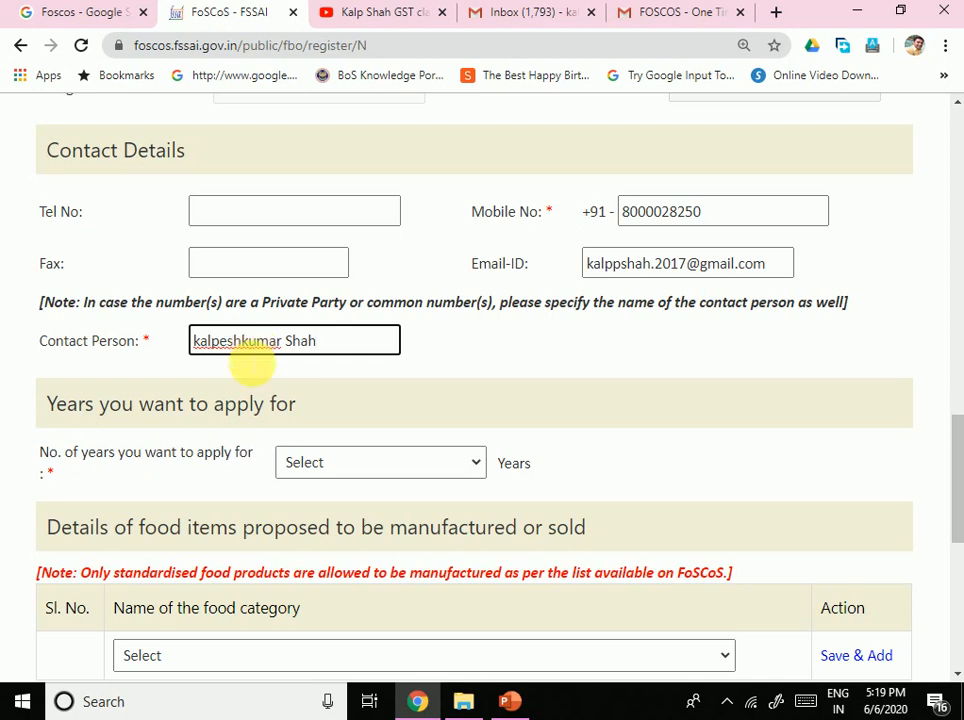
Step: Choose 5 in the 'No. of years you want to apply for' dropdown
{"action": "left_click", "coordinate": [338, 460]}
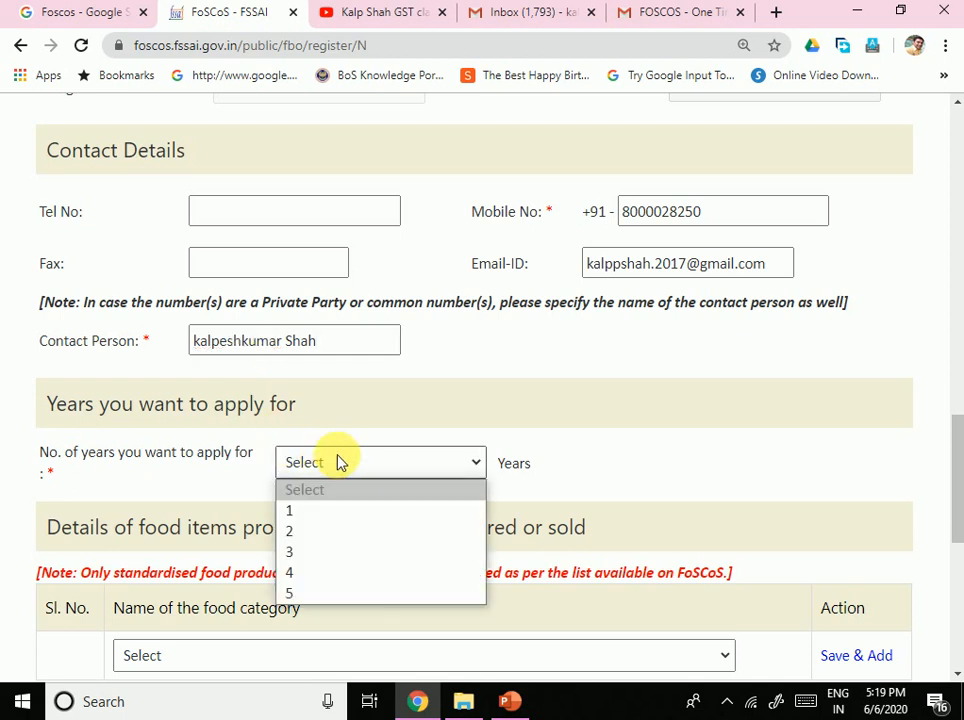
{"action": "left_click", "coordinate": [307, 595]}
{"action": "scroll", "coordinate": [469, 509], "scroll_direction": "down", "scroll_amount": 3}
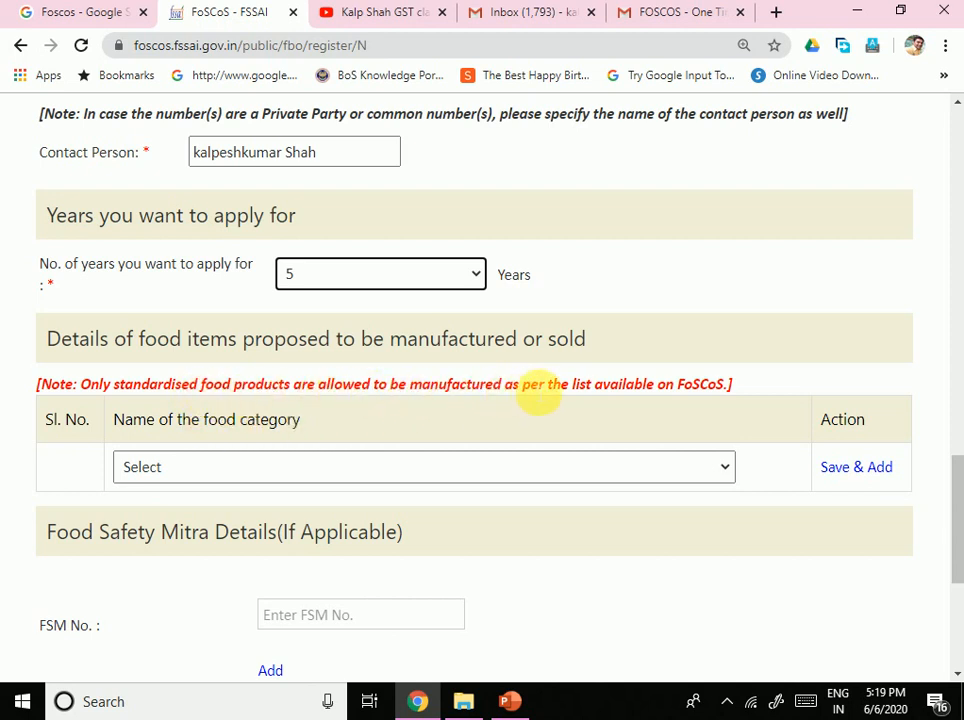
{"action": "left_click_drag", "start_coordinate": [601, 390], "coordinate": [727, 412]}
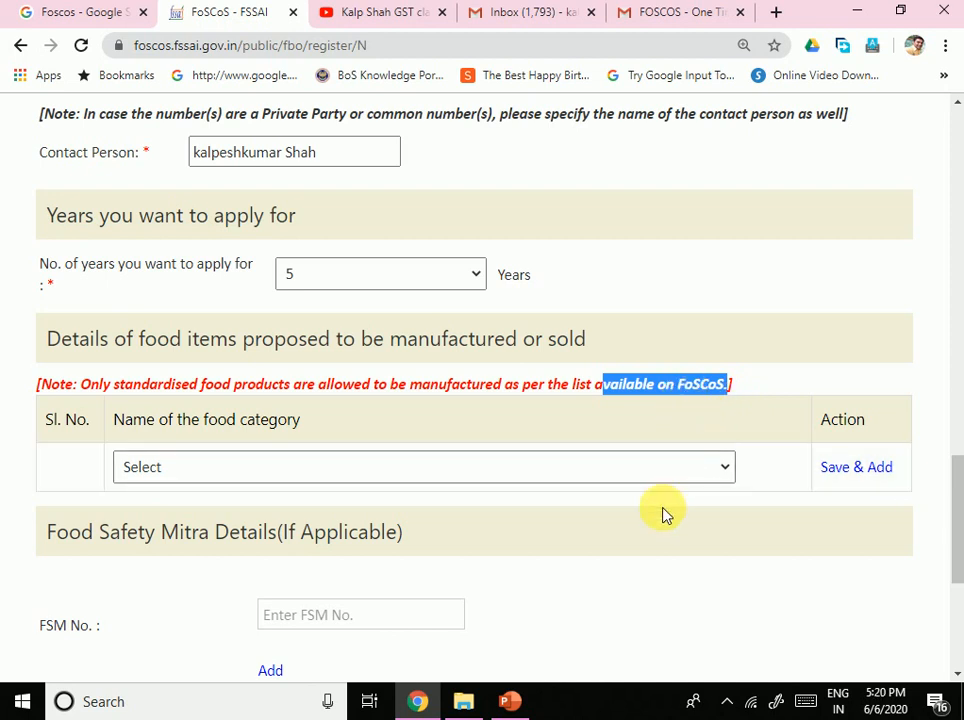
Step: Open the 'Name of the food category' dropdown showing categories 01 Dairy products through 99
{"action": "left_click", "coordinate": [605, 478]}
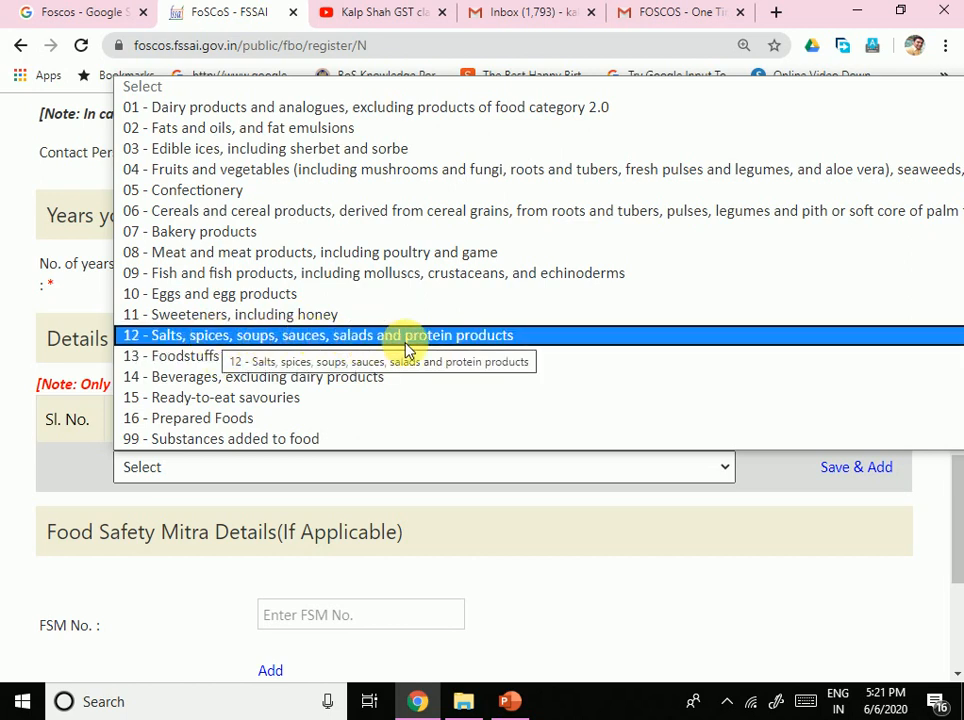
Step: Add 16 - Prepared Foods as the first food category row
{"action": "left_click", "coordinate": [243, 420]}
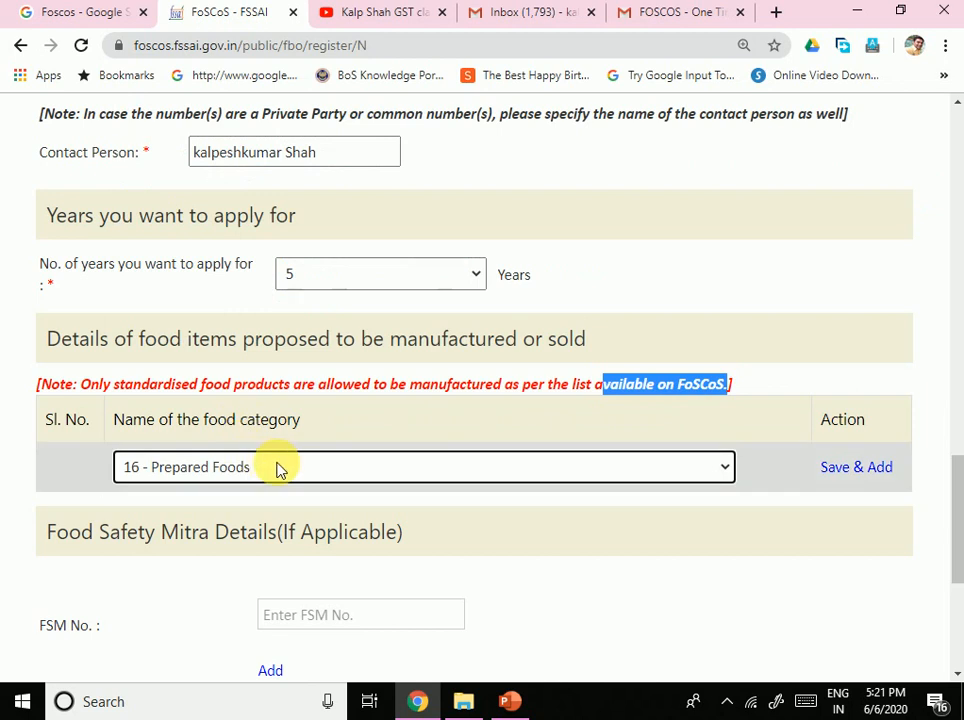
{"action": "left_click", "coordinate": [243, 474]}
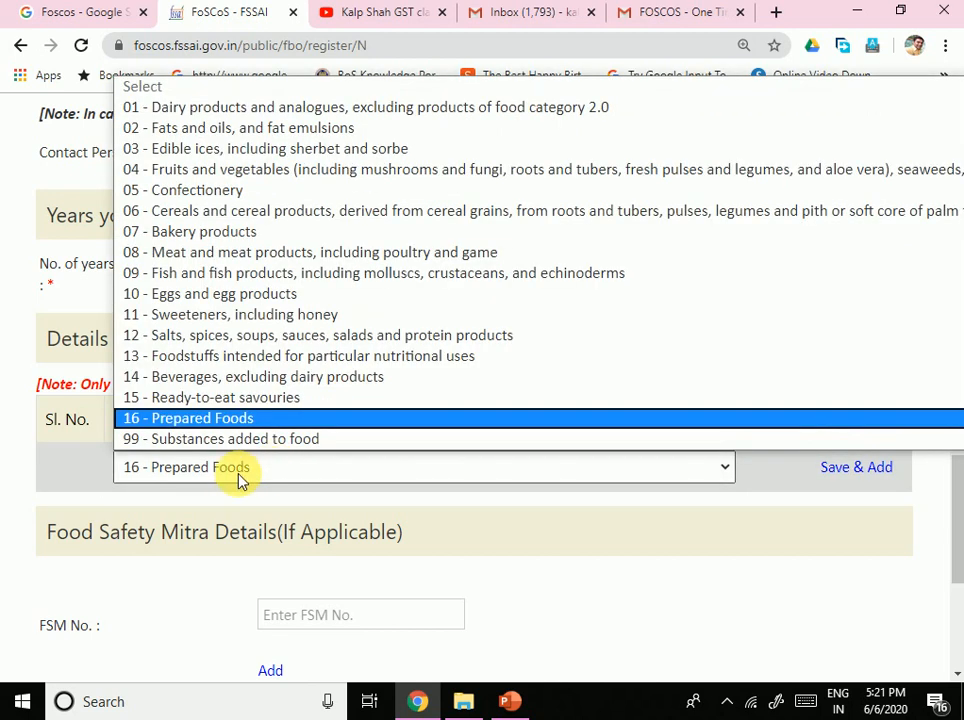
{"action": "left_click", "coordinate": [215, 420]}
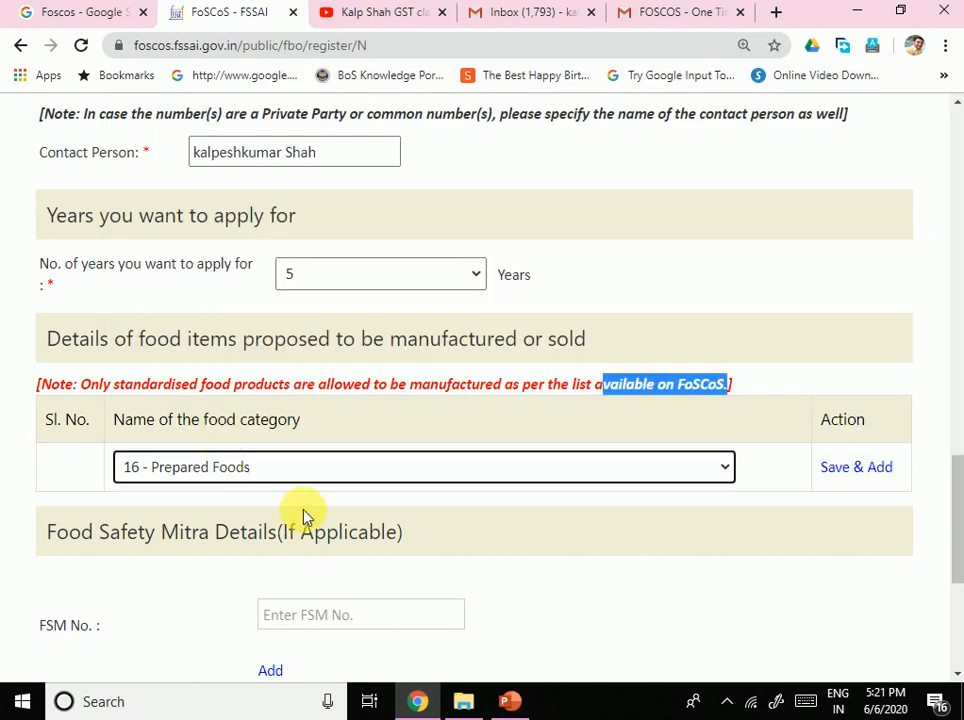
{"action": "left_click", "coordinate": [852, 468]}
Step: Add 13 - Foodstuffs intended for particular nutritional uses as the second row
{"action": "scroll", "coordinate": [508, 330], "scroll_direction": "down", "scroll_amount": 2}
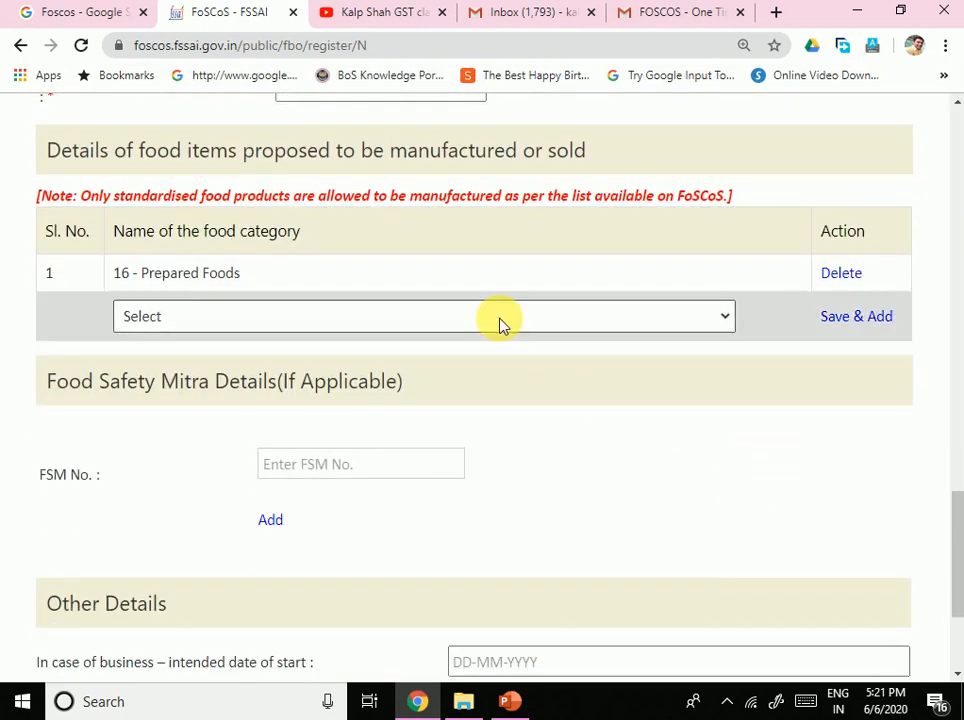
{"action": "left_click", "coordinate": [499, 323]}
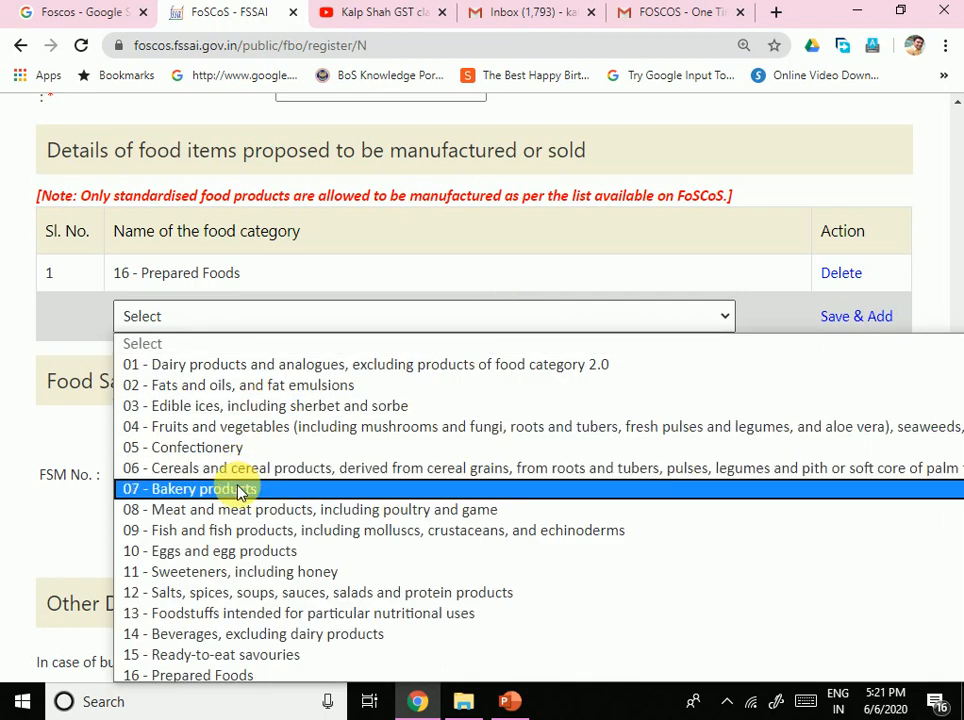
{"action": "left_click", "coordinate": [238, 613]}
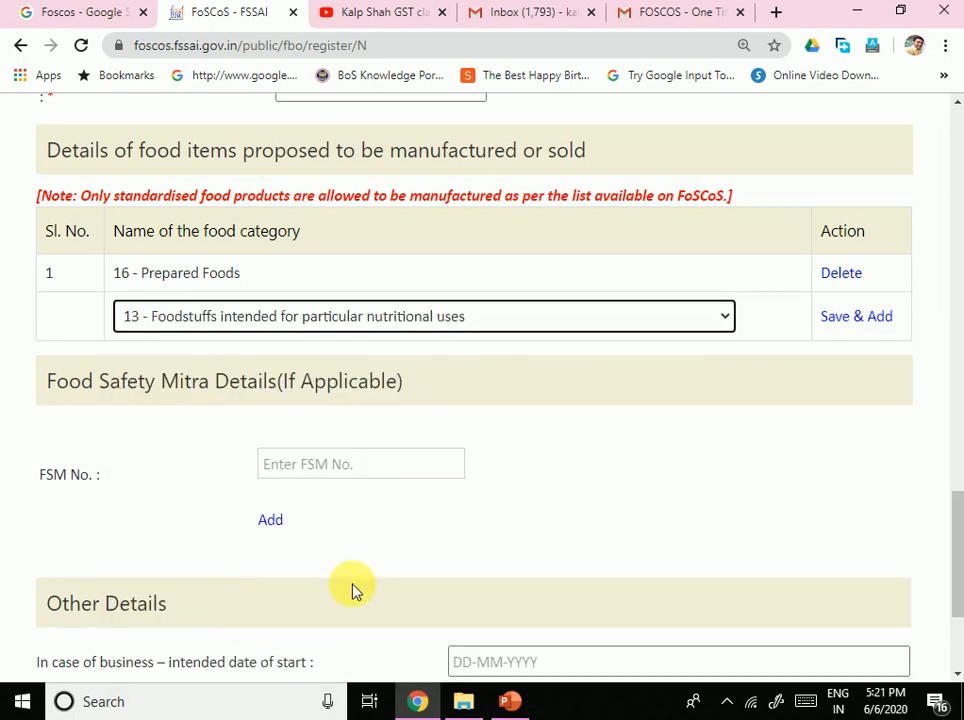
{"action": "scroll", "coordinate": [866, 300], "scroll_direction": "up", "scroll_amount": 2}
{"action": "left_click", "coordinate": [862, 411]}
{"action": "scroll", "coordinate": [611, 548], "scroll_direction": "down", "scroll_amount": 3}
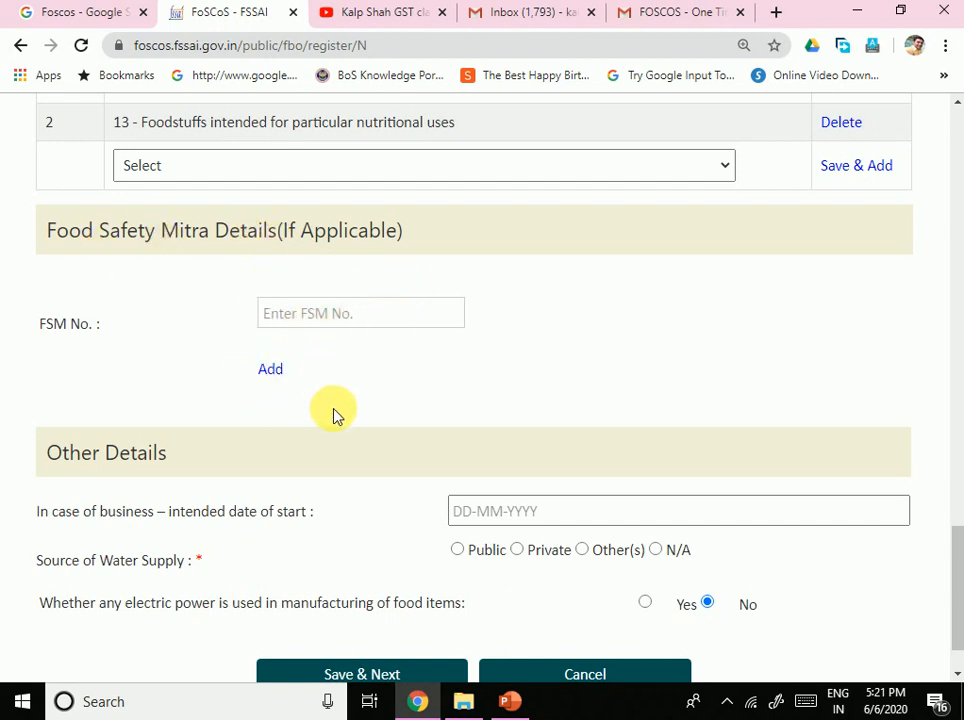
Step: Set the intended start date to 14-06-2020
{"action": "scroll", "coordinate": [430, 527], "scroll_direction": "down", "scroll_amount": 1}
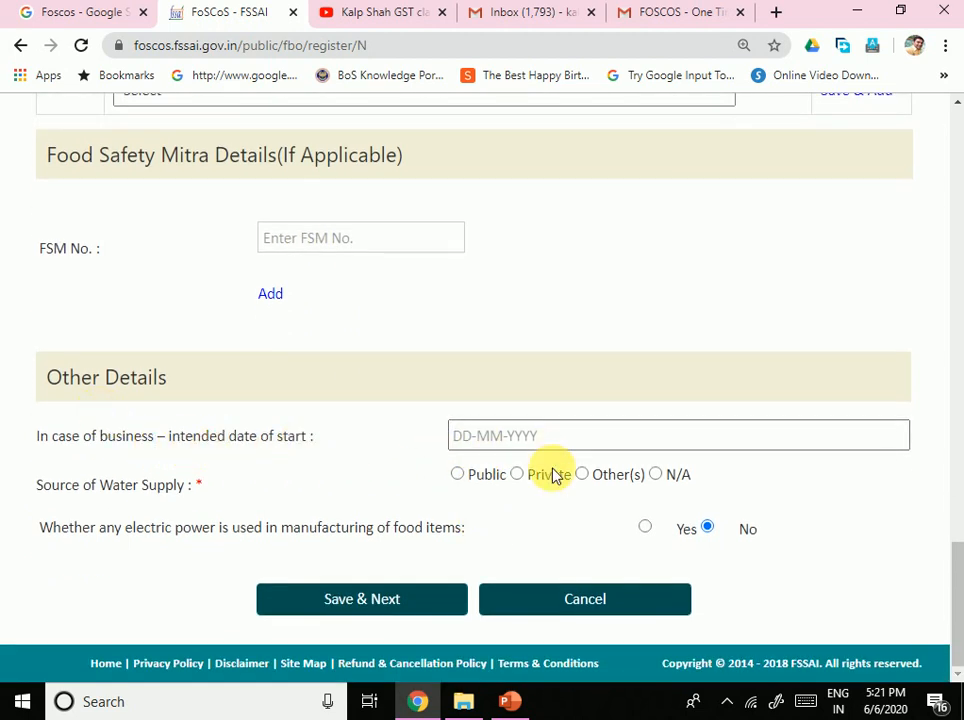
{"action": "left_click", "coordinate": [478, 435]}
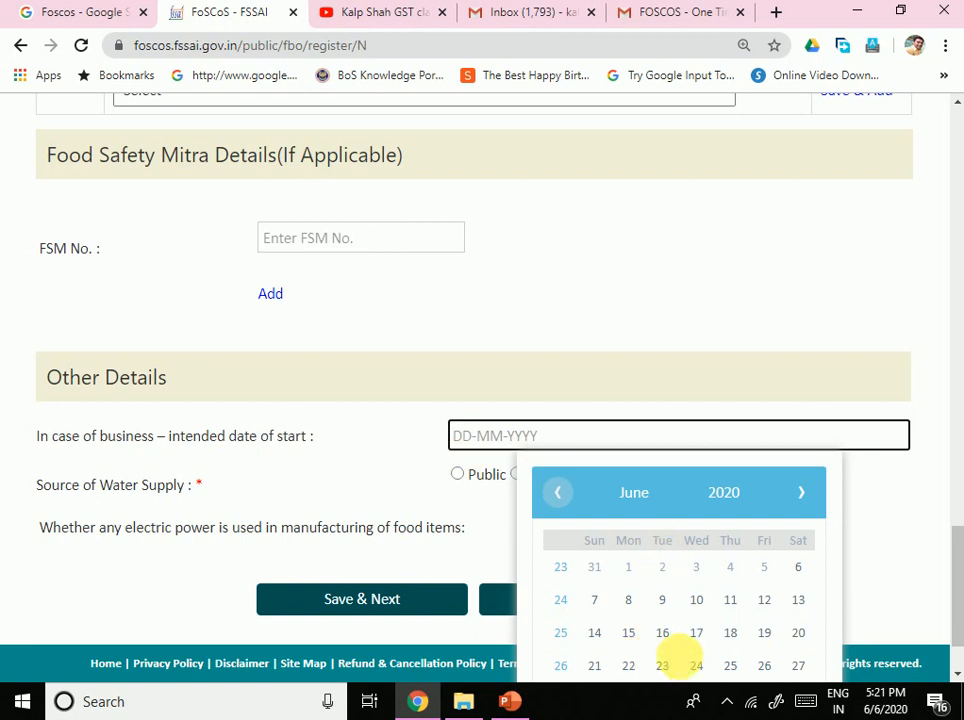
{"action": "left_click", "coordinate": [606, 642]}
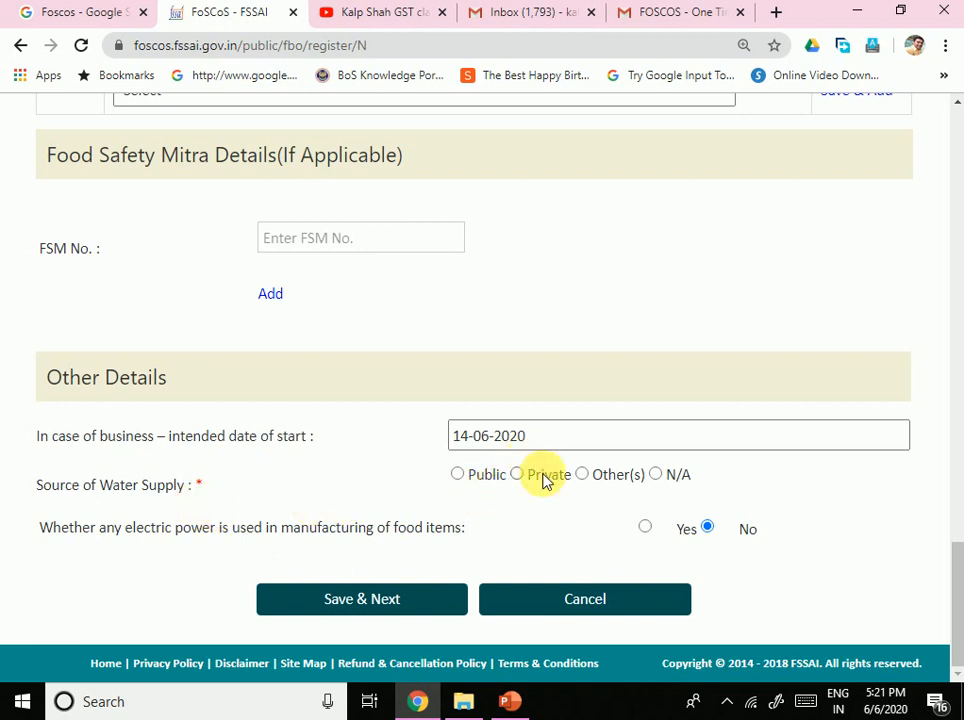
Step: Set the water supply source to public
{"action": "left_click", "coordinate": [583, 477]}
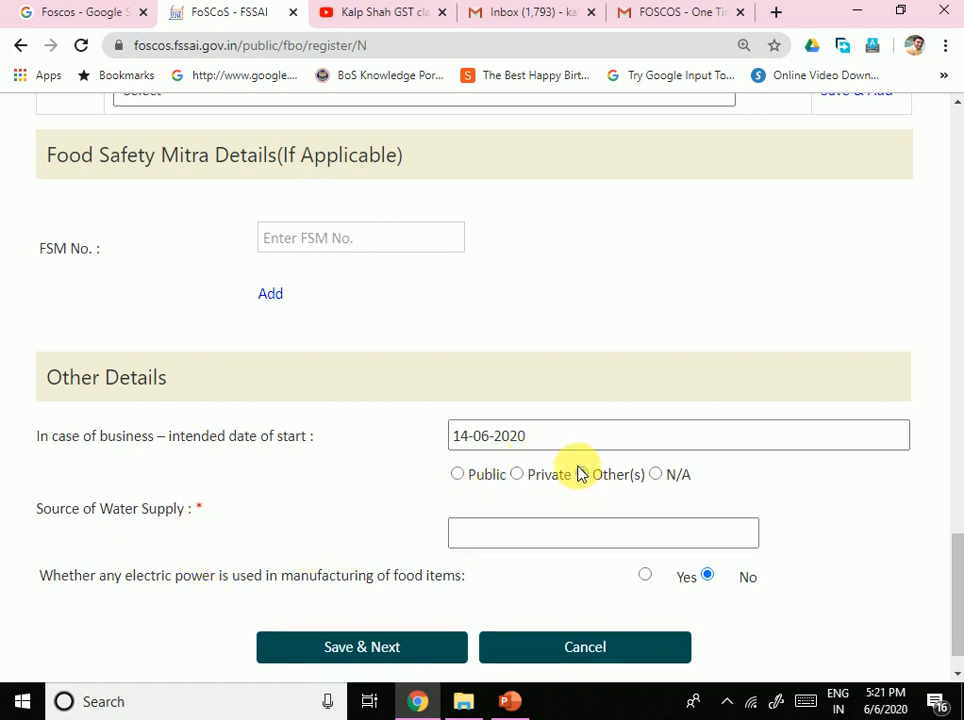
{"action": "left_click", "coordinate": [577, 544]}
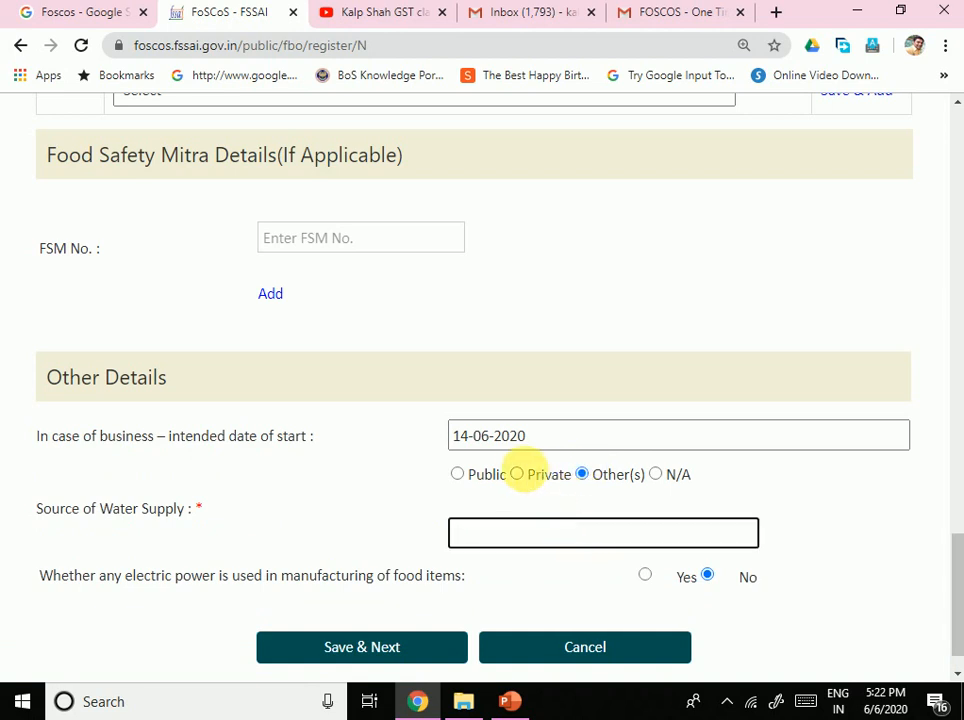
{"action": "left_click", "coordinate": [517, 475]}
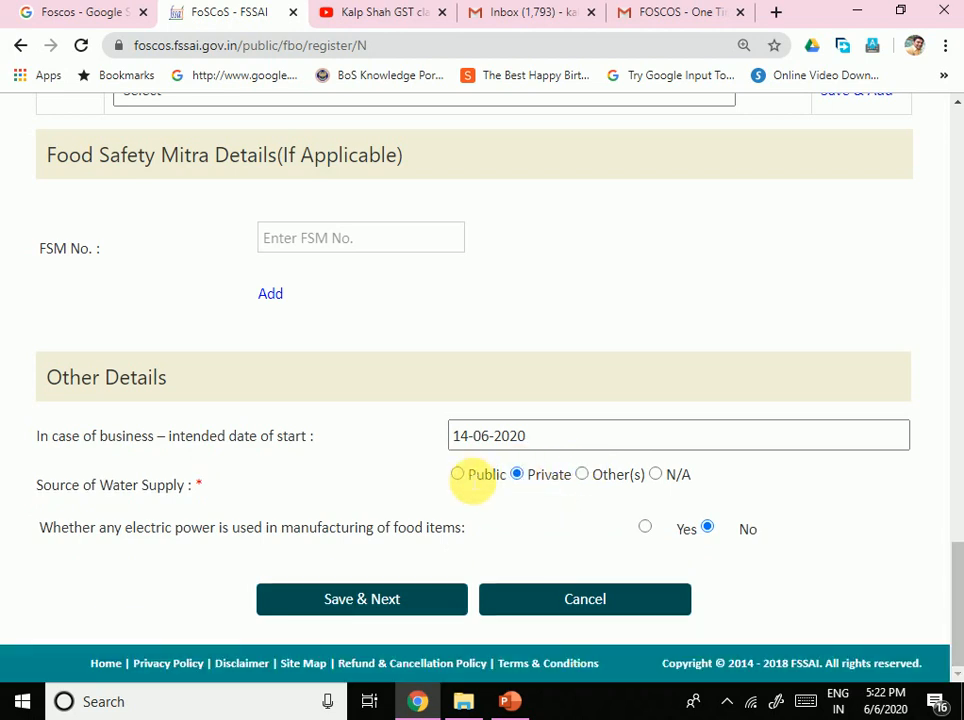
{"action": "left_click", "coordinate": [458, 478]}
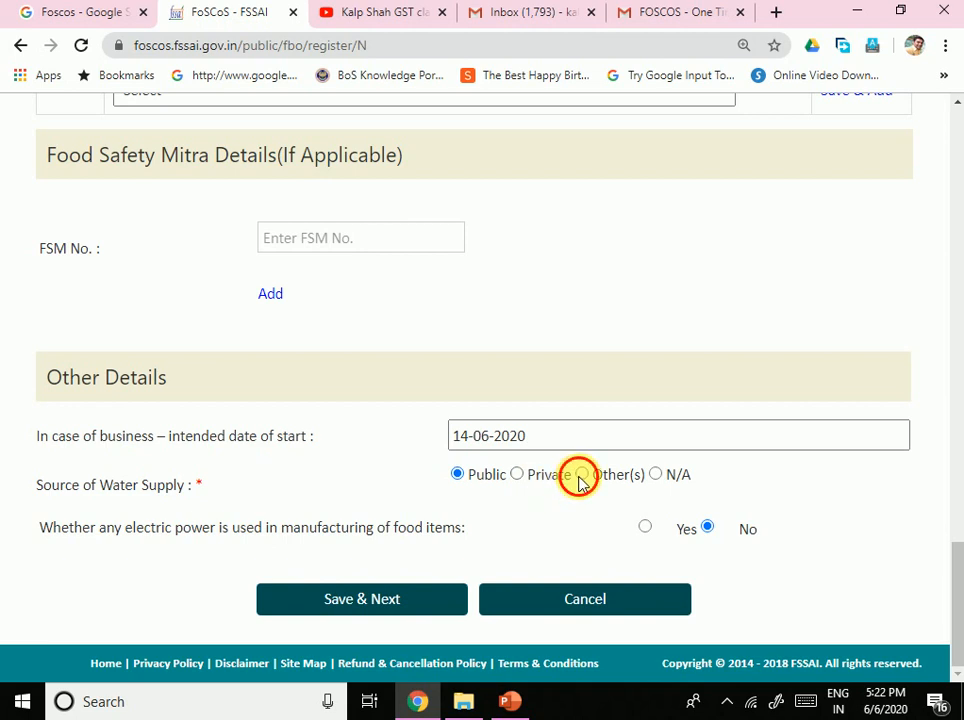
{"action": "left_click", "coordinate": [580, 476]}
{"action": "left_click", "coordinate": [534, 541]}
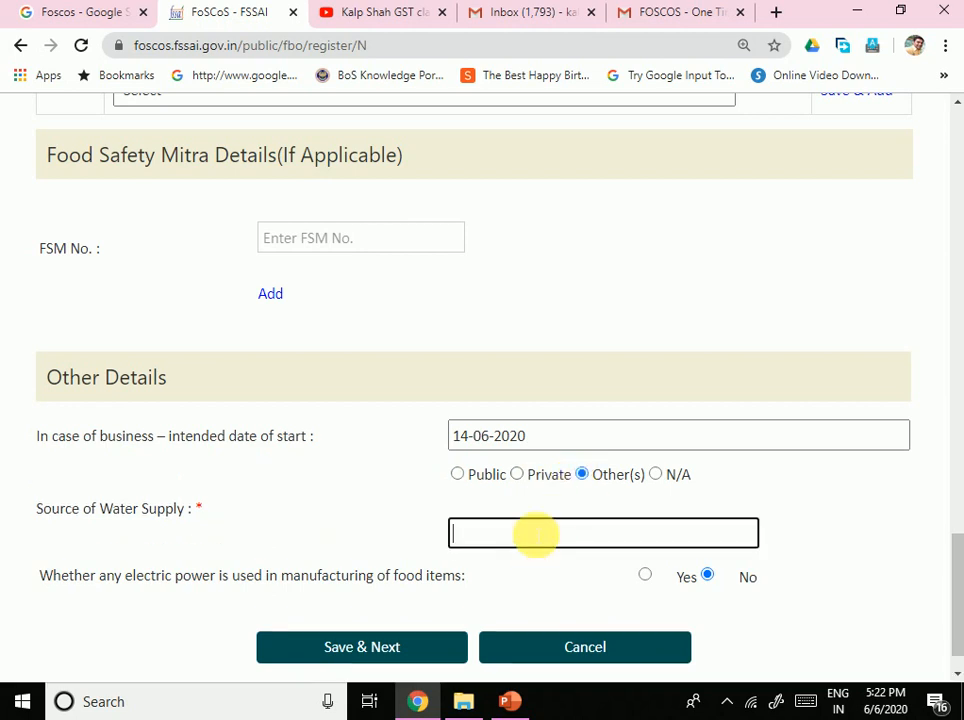
{"action": "left_click", "coordinate": [459, 477]}
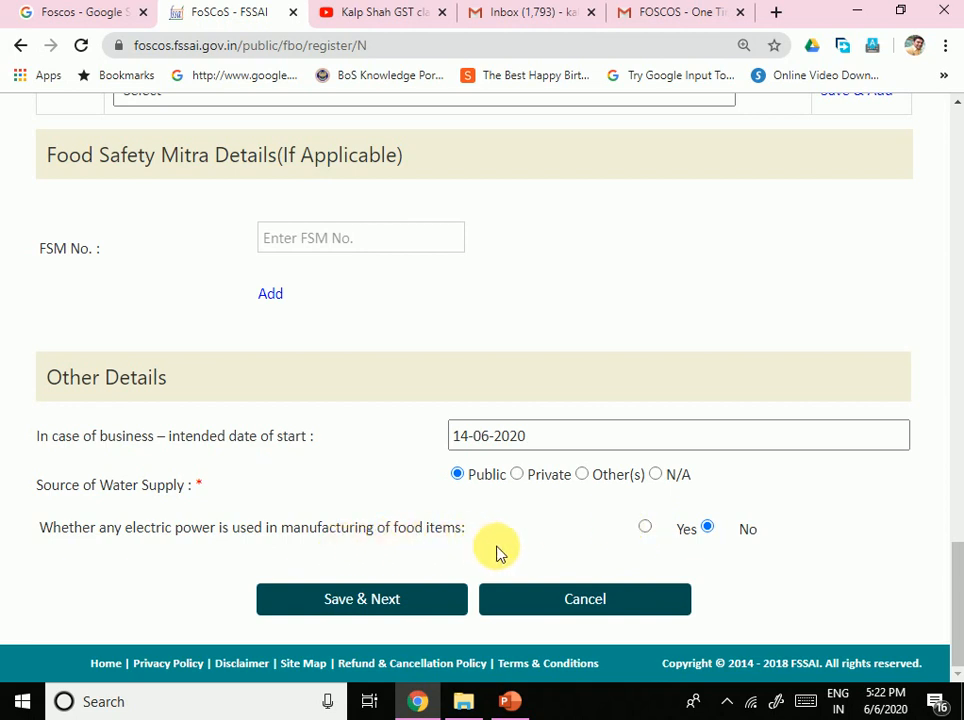
Step: Mark no electric power used in manufacturing and save the form with Save & Next
{"action": "left_click", "coordinate": [645, 528]}
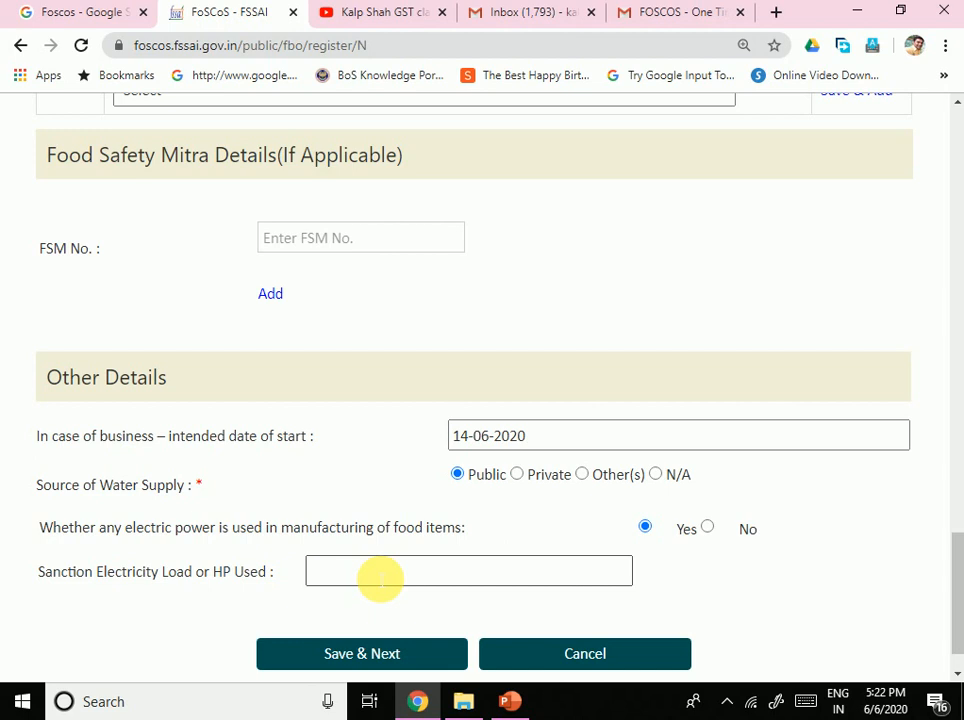
{"action": "scroll", "coordinate": [596, 598], "scroll_direction": "down", "scroll_amount": 1}
{"action": "scroll", "coordinate": [717, 556], "scroll_direction": "up", "scroll_amount": 1}
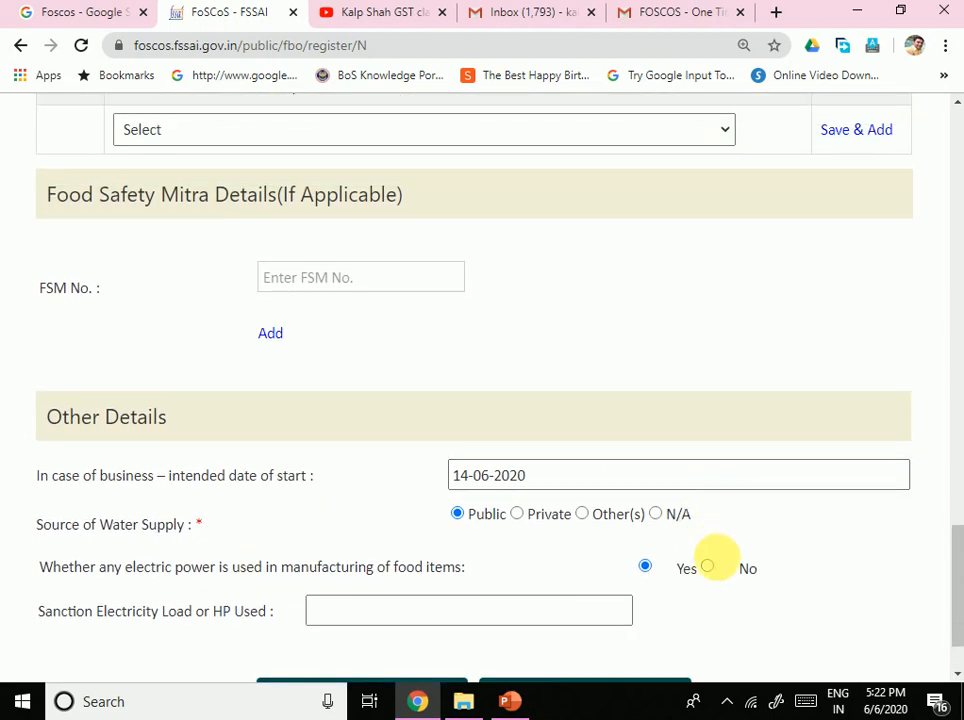
{"action": "left_click", "coordinate": [707, 566]}
{"action": "scroll", "coordinate": [639, 585], "scroll_direction": "down", "scroll_amount": 1}
{"action": "scroll", "coordinate": [414, 601], "scroll_direction": "up", "scroll_amount": 4}
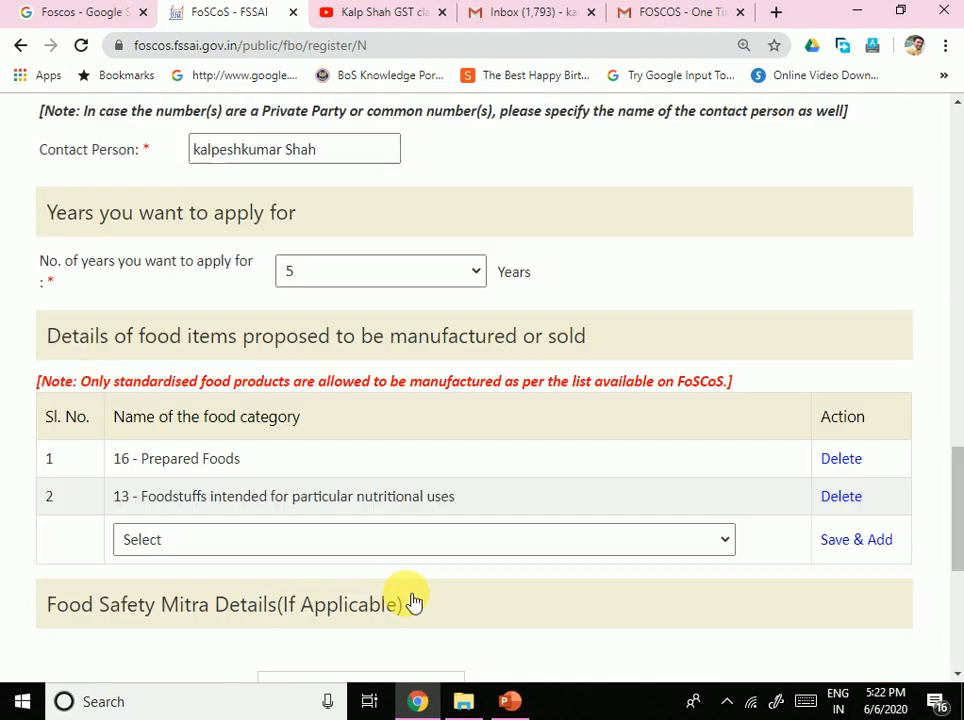
{"action": "scroll", "coordinate": [414, 601], "scroll_direction": "up", "scroll_amount": 1}
{"action": "scroll", "coordinate": [409, 597], "scroll_direction": "down", "scroll_amount": 2}
{"action": "scroll", "coordinate": [471, 598], "scroll_direction": "up", "scroll_amount": 2}
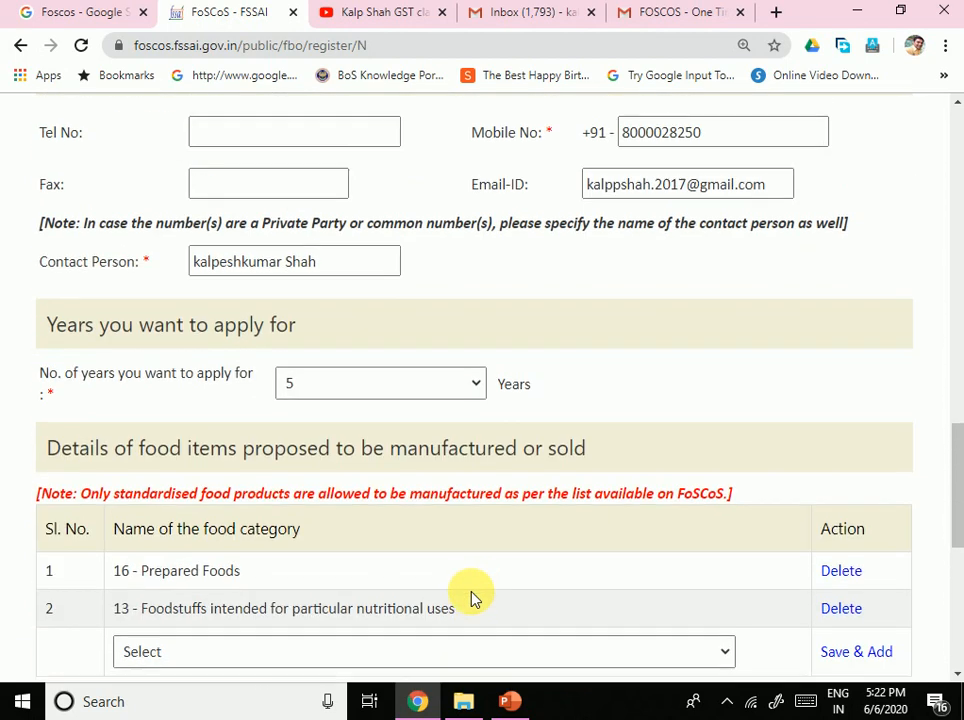
{"action": "scroll", "coordinate": [471, 597], "scroll_direction": "down", "scroll_amount": 2}
{"action": "scroll", "coordinate": [506, 581], "scroll_direction": "up", "scroll_amount": 5}
{"action": "scroll", "coordinate": [502, 576], "scroll_direction": "down", "scroll_amount": 4}
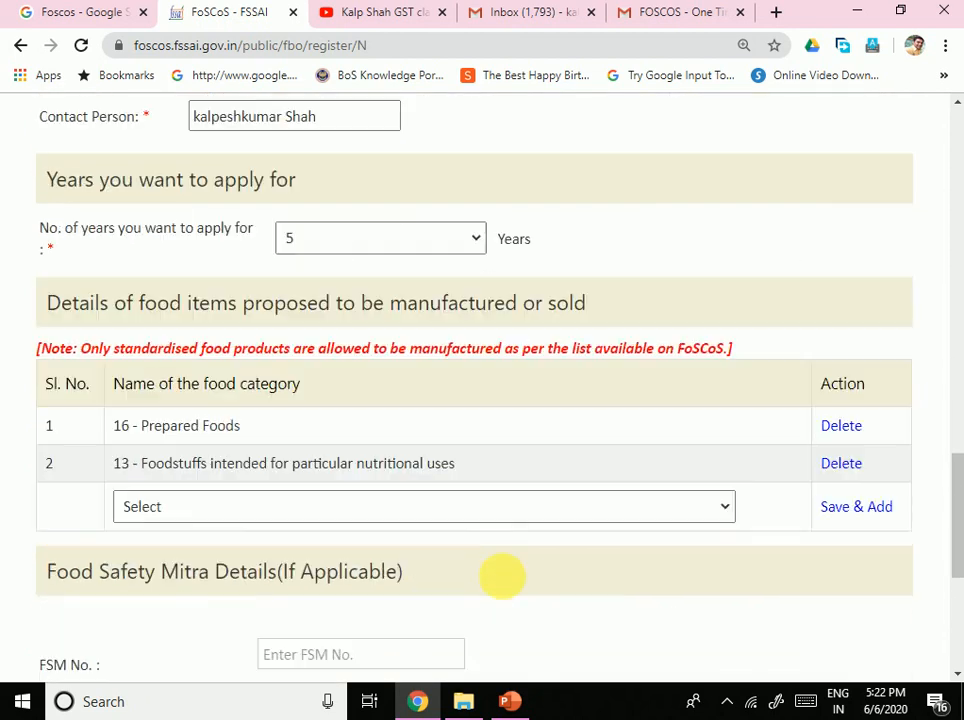
{"action": "scroll", "coordinate": [502, 576], "scroll_direction": "down", "scroll_amount": 4}
{"action": "left_click", "coordinate": [396, 603]}
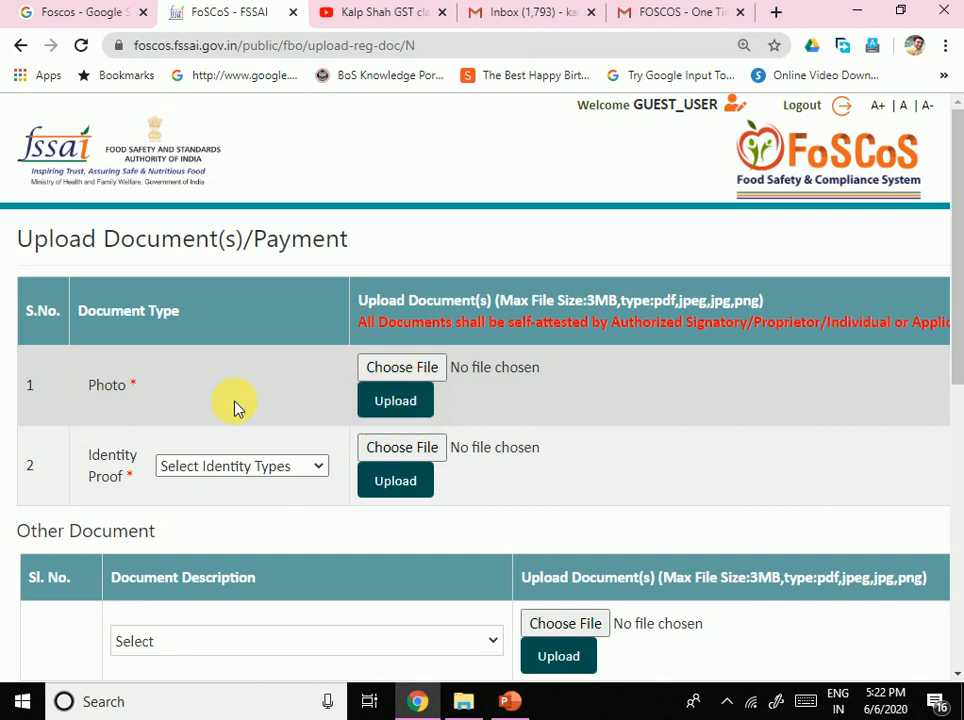
Step: Attach and upload the 'small pic' image in the Photo row
{"action": "left_click", "coordinate": [217, 470]}
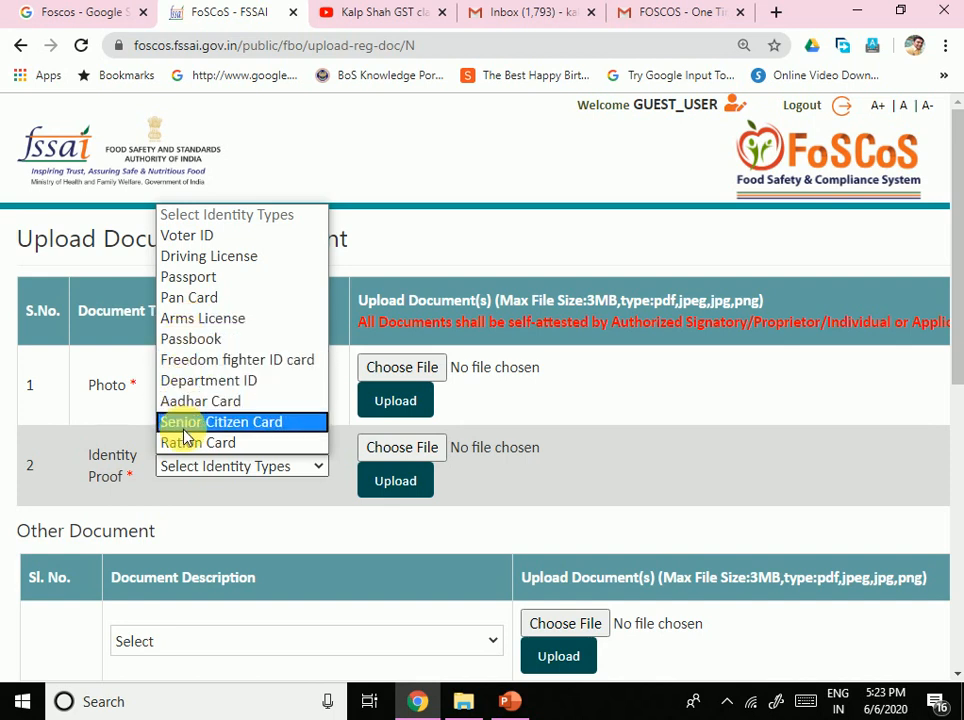
{"action": "left_click", "coordinate": [196, 531]}
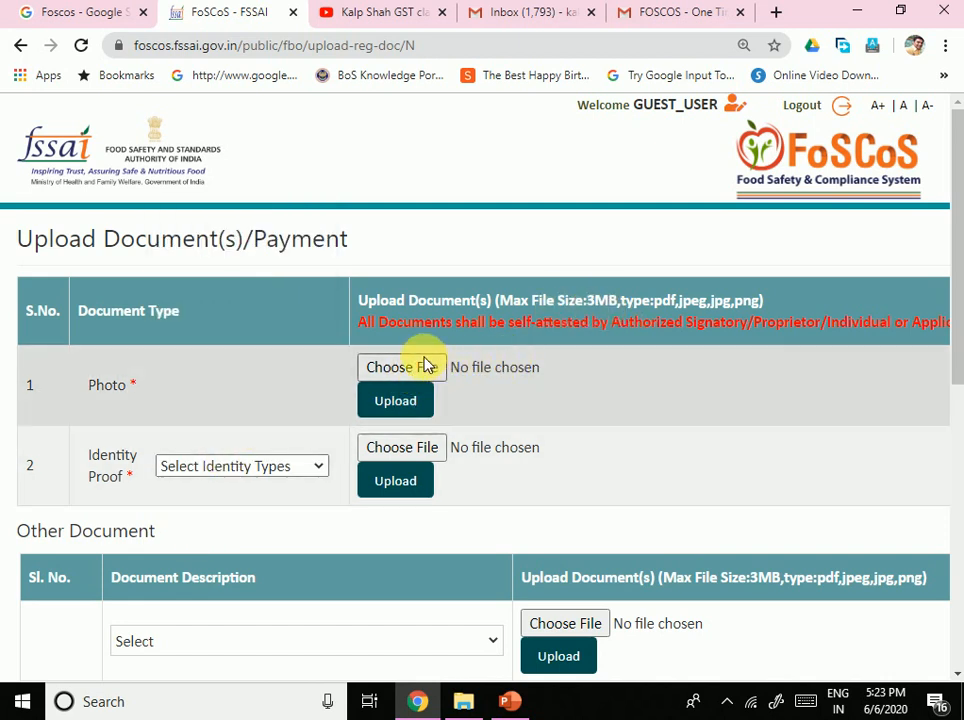
{"action": "left_click_drag", "start_coordinate": [509, 337], "coordinate": [955, 321]}
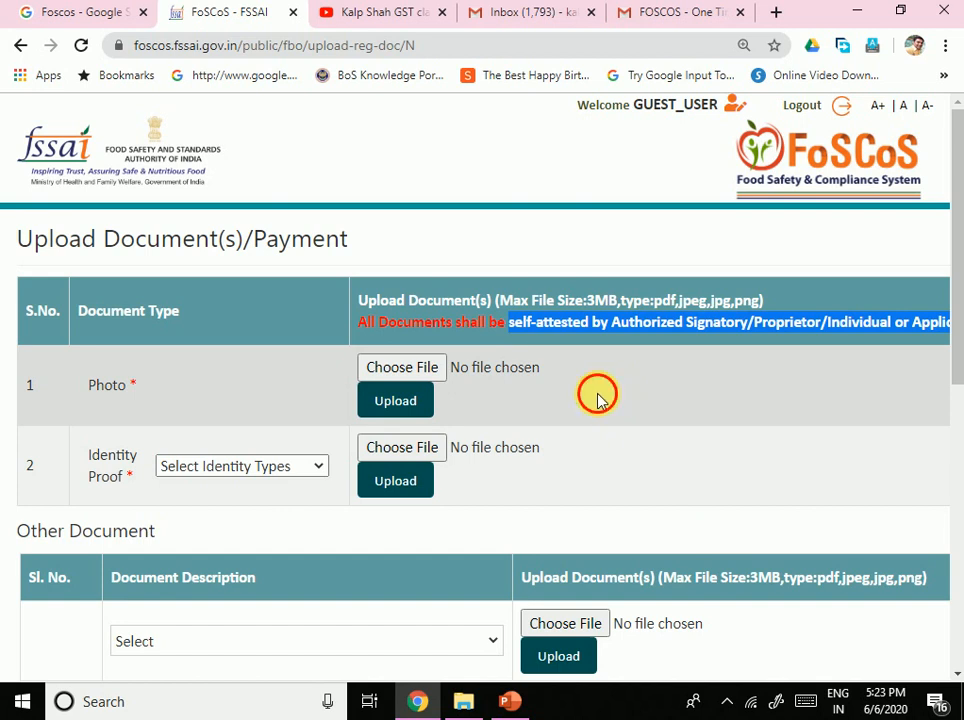
{"action": "left_click", "coordinate": [598, 400]}
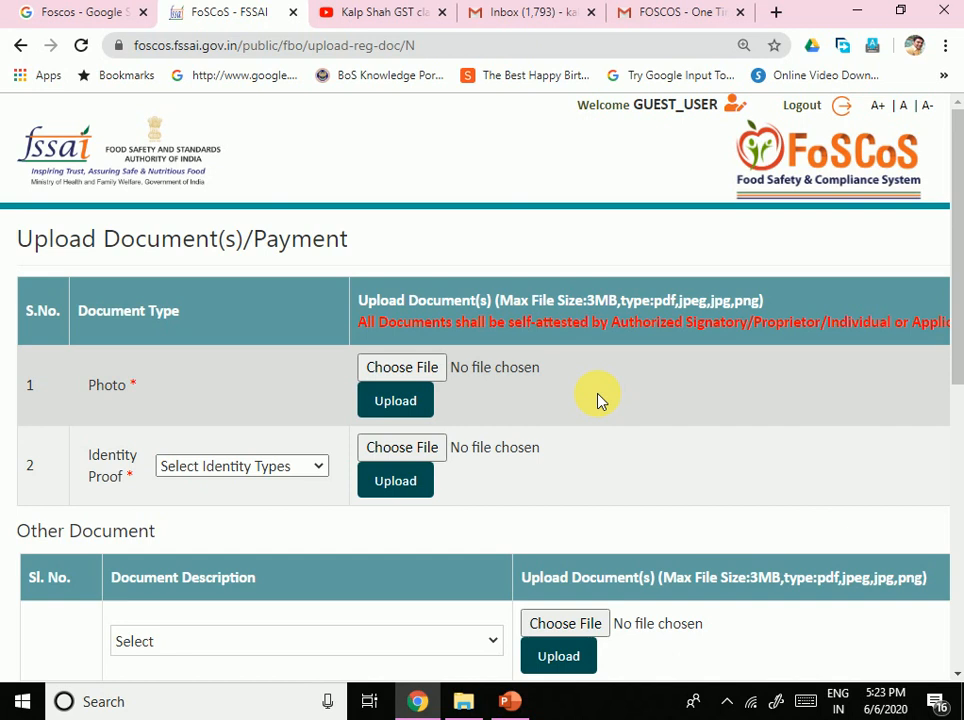
{"action": "left_click", "coordinate": [415, 372]}
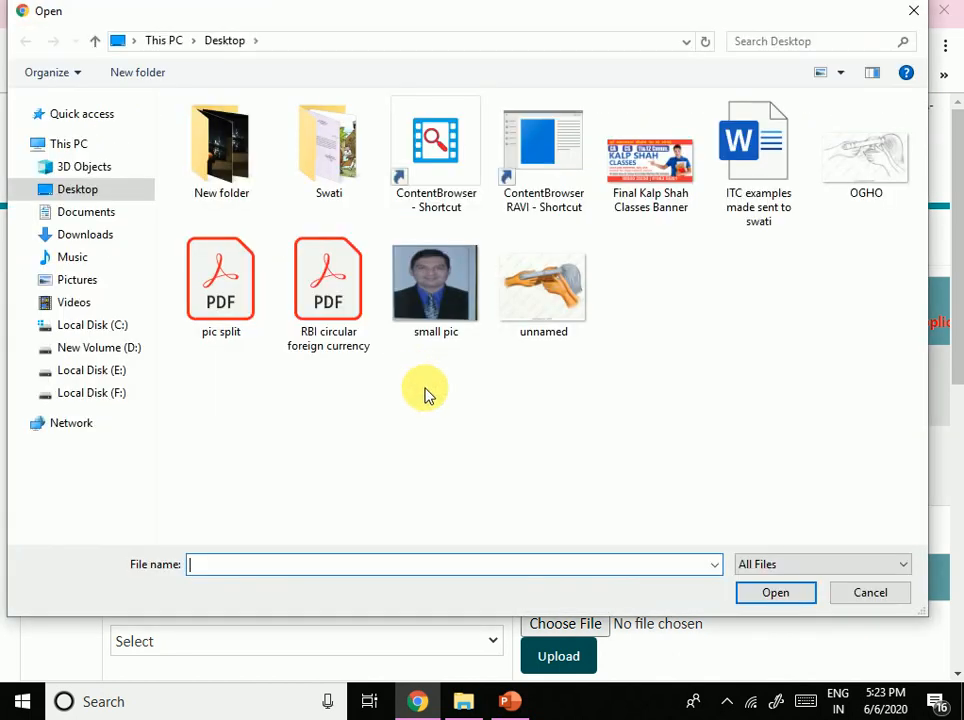
{"action": "double_click", "coordinate": [447, 318]}
{"action": "left_click", "coordinate": [394, 401]}
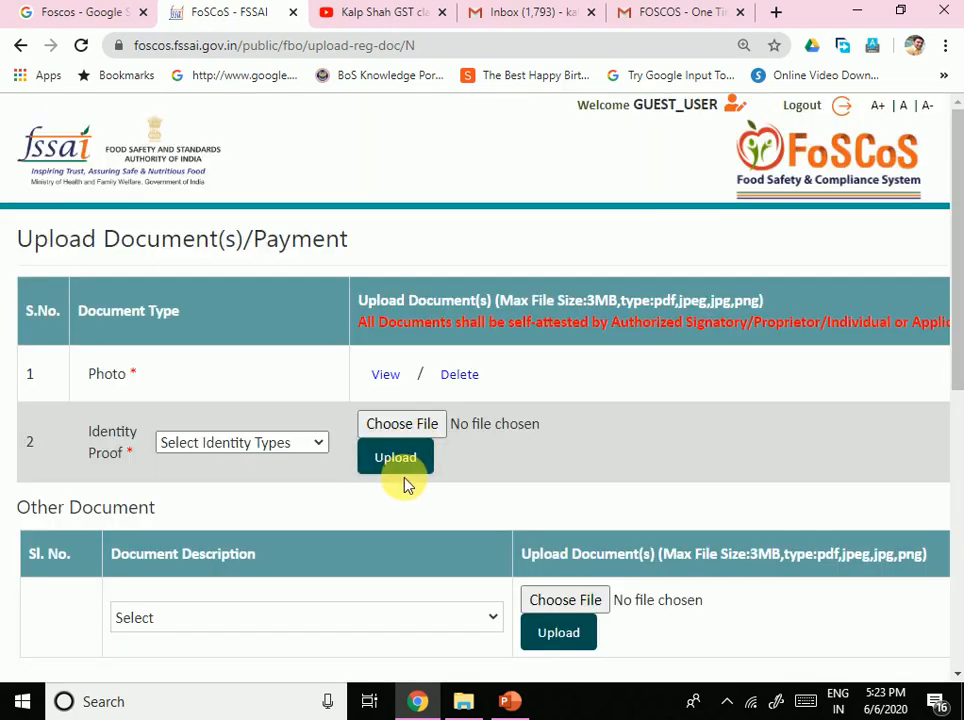
Step: Choose Driving License as identity proof and upload the 'pic split' PDF for it
{"action": "left_click", "coordinate": [250, 450]}
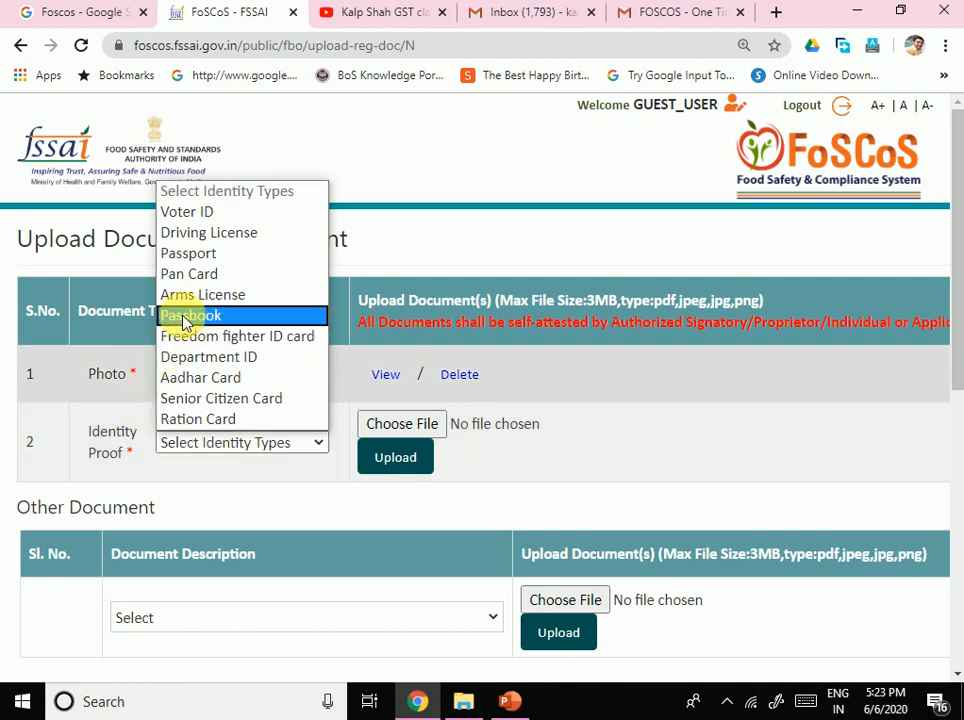
{"action": "left_click", "coordinate": [190, 234]}
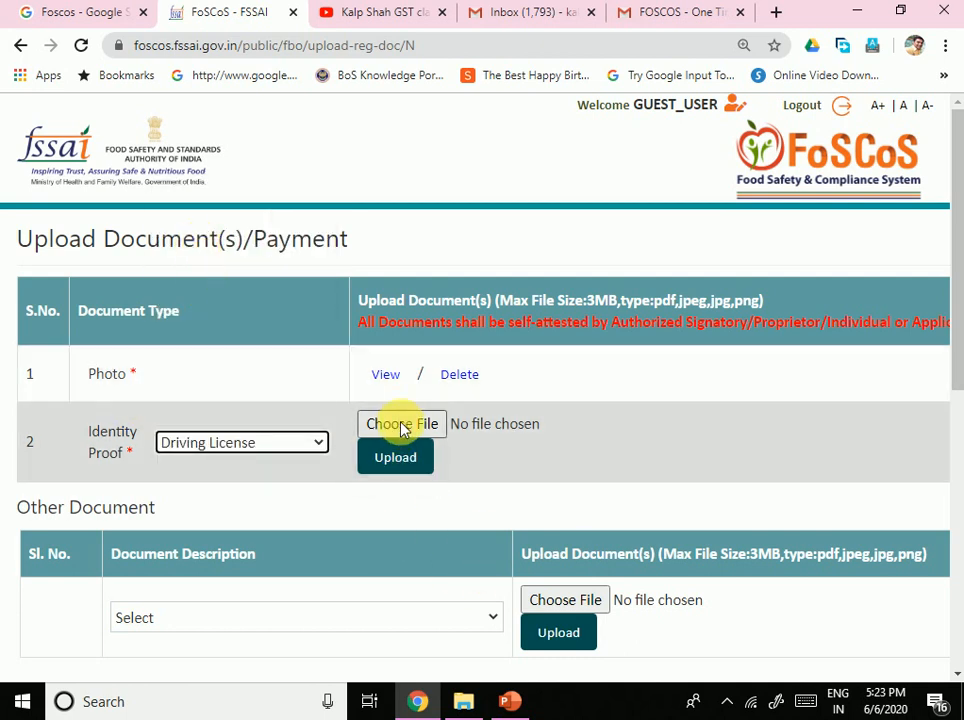
{"action": "left_click", "coordinate": [402, 423]}
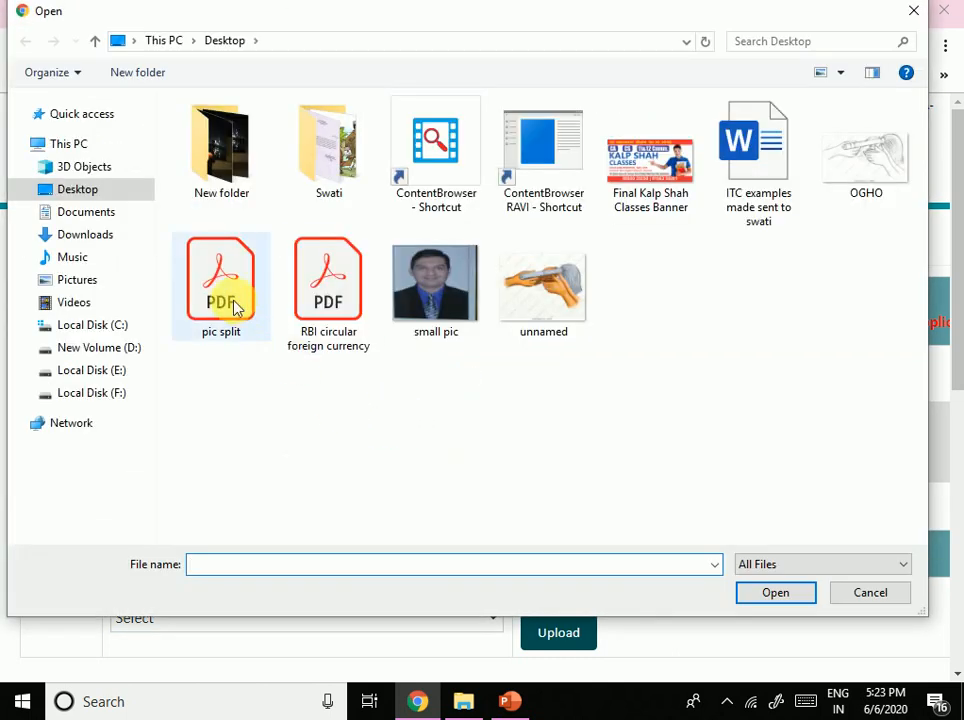
{"action": "double_click", "coordinate": [230, 314]}
{"action": "left_click", "coordinate": [396, 463]}
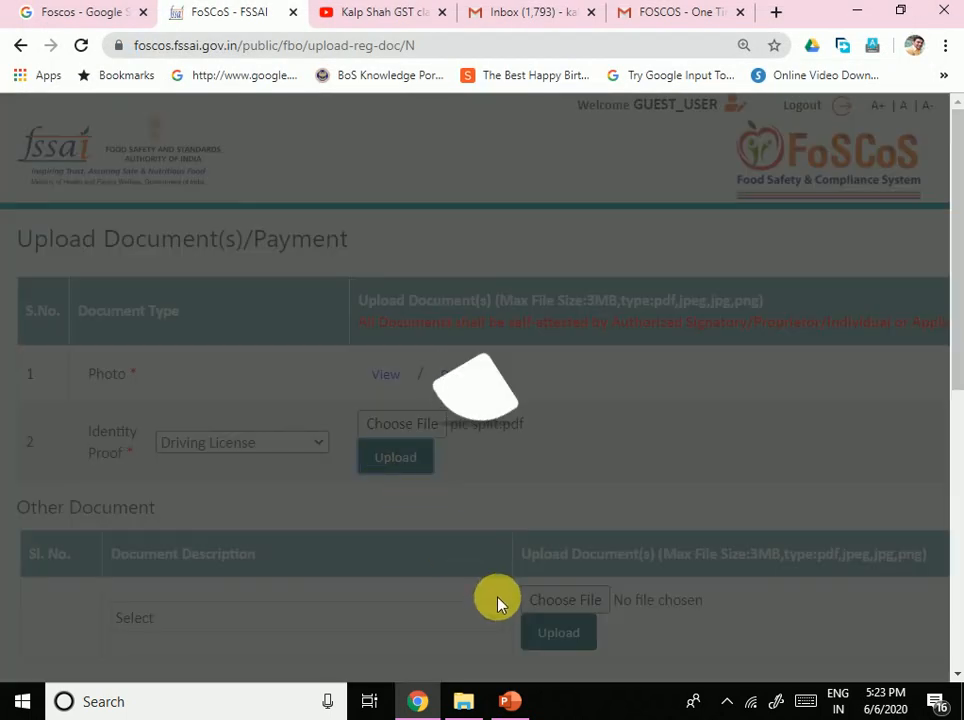
{"action": "scroll", "coordinate": [406, 527], "scroll_direction": "down", "scroll_amount": 3}
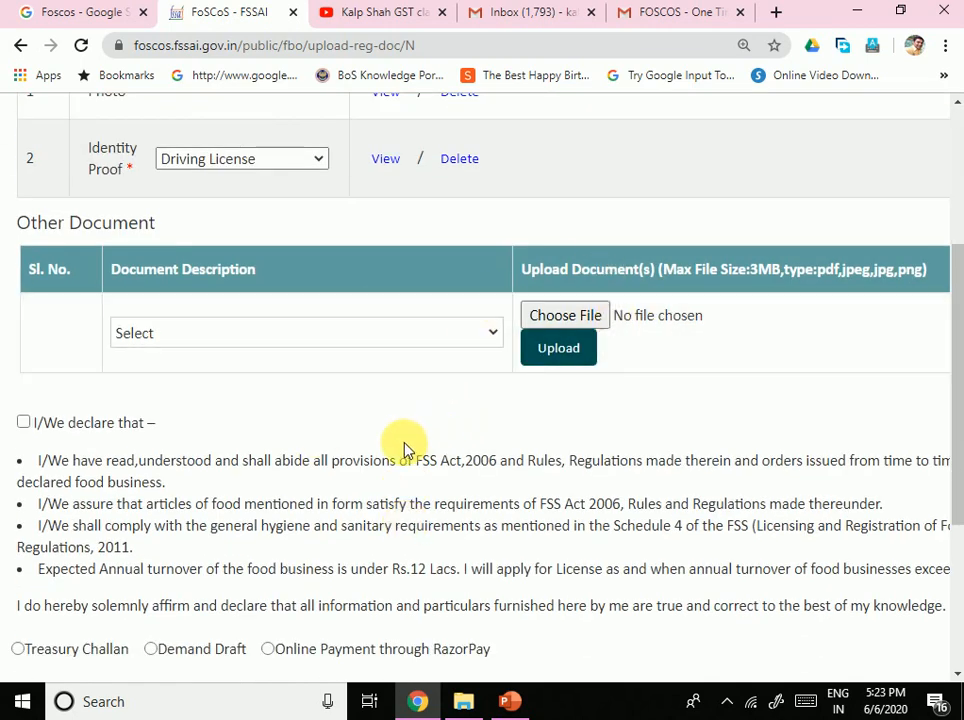
{"action": "scroll", "coordinate": [393, 387], "scroll_direction": "up", "scroll_amount": 1}
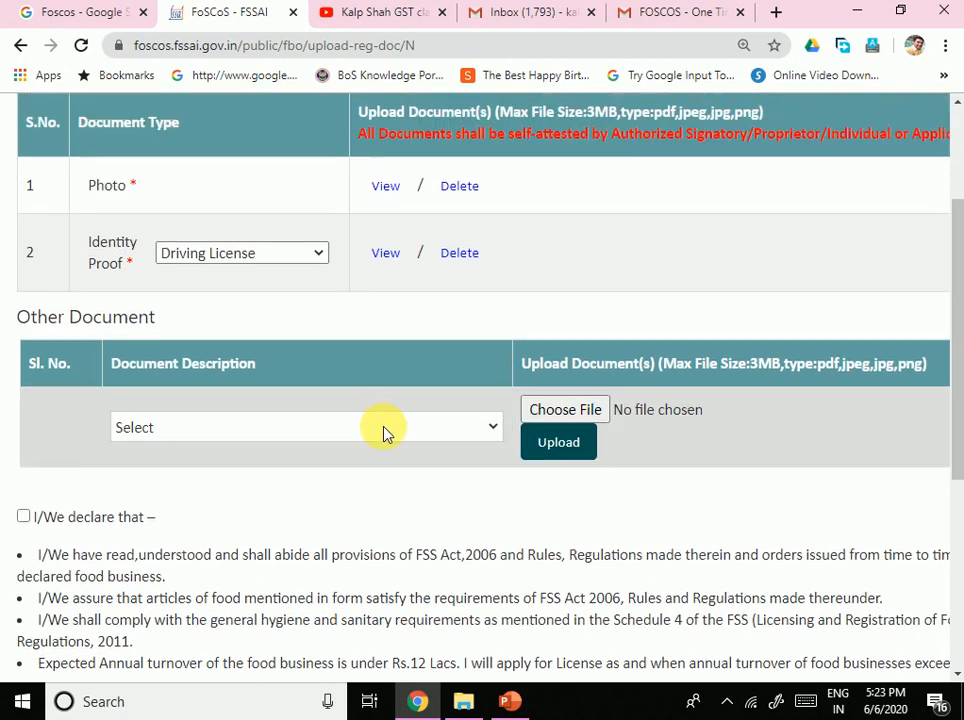
{"action": "left_click", "coordinate": [275, 428]}
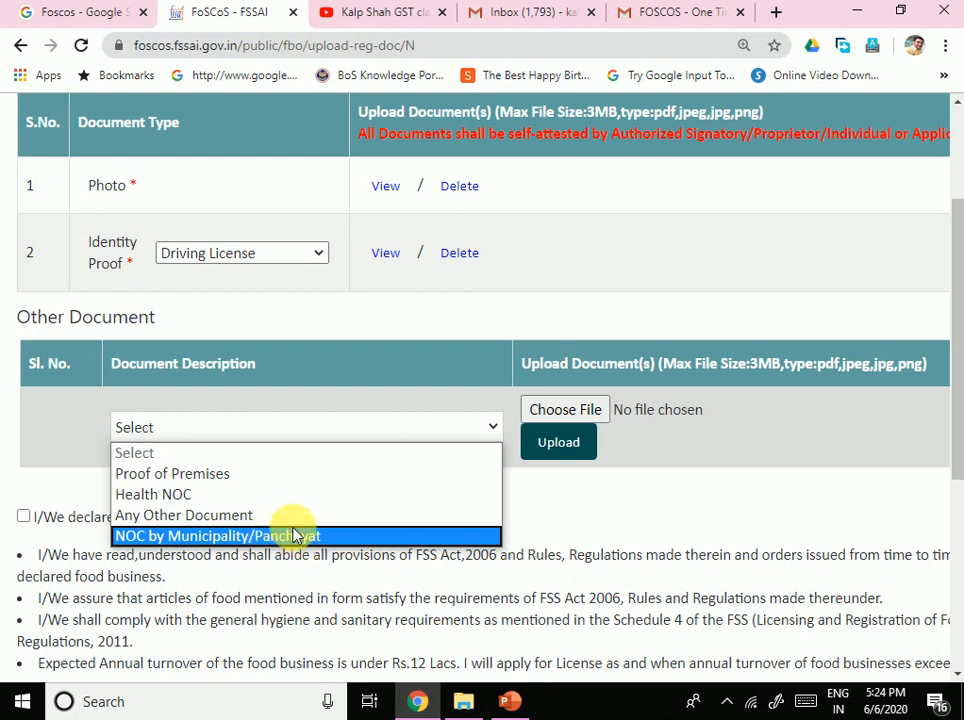
Step: Select Health NOC as the document description and upload 'pic split' for it
{"action": "left_click", "coordinate": [220, 494]}
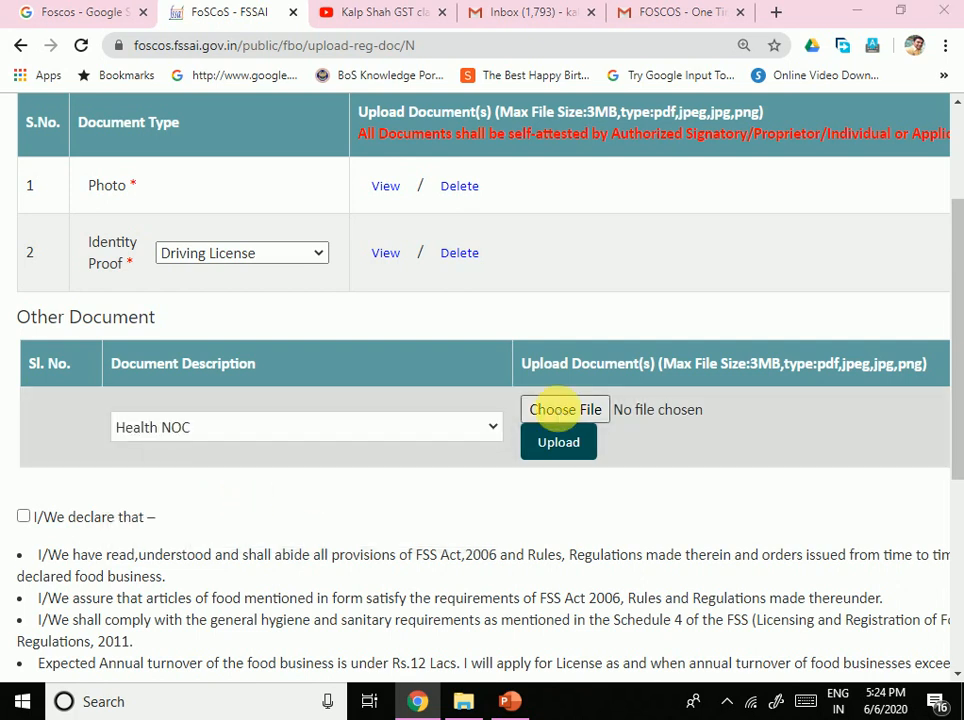
{"action": "left_click", "coordinate": [563, 409]}
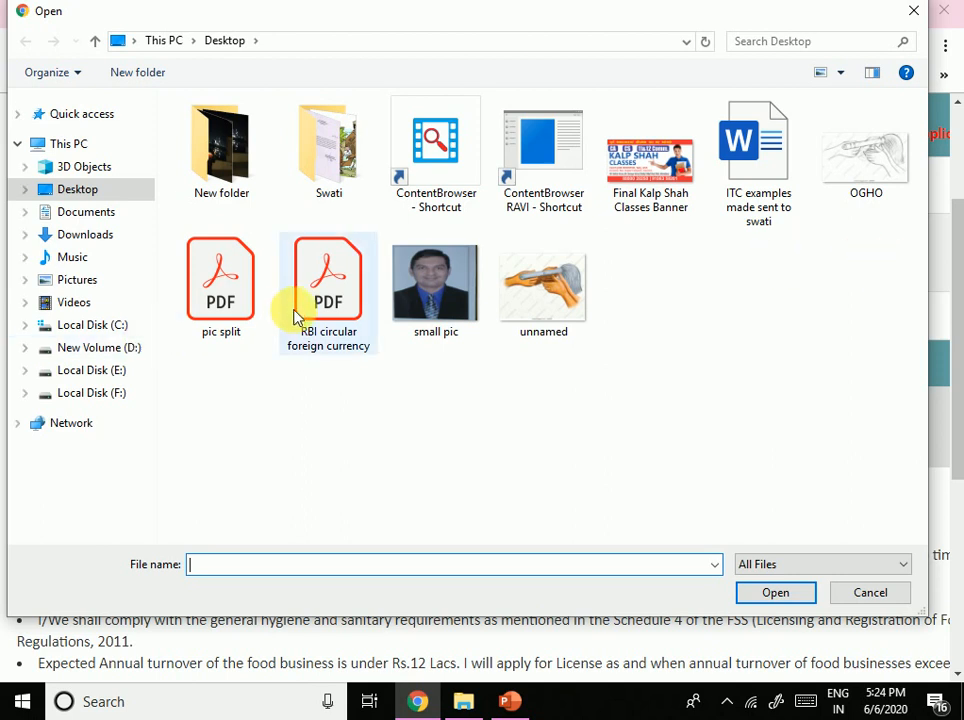
{"action": "double_click", "coordinate": [214, 310]}
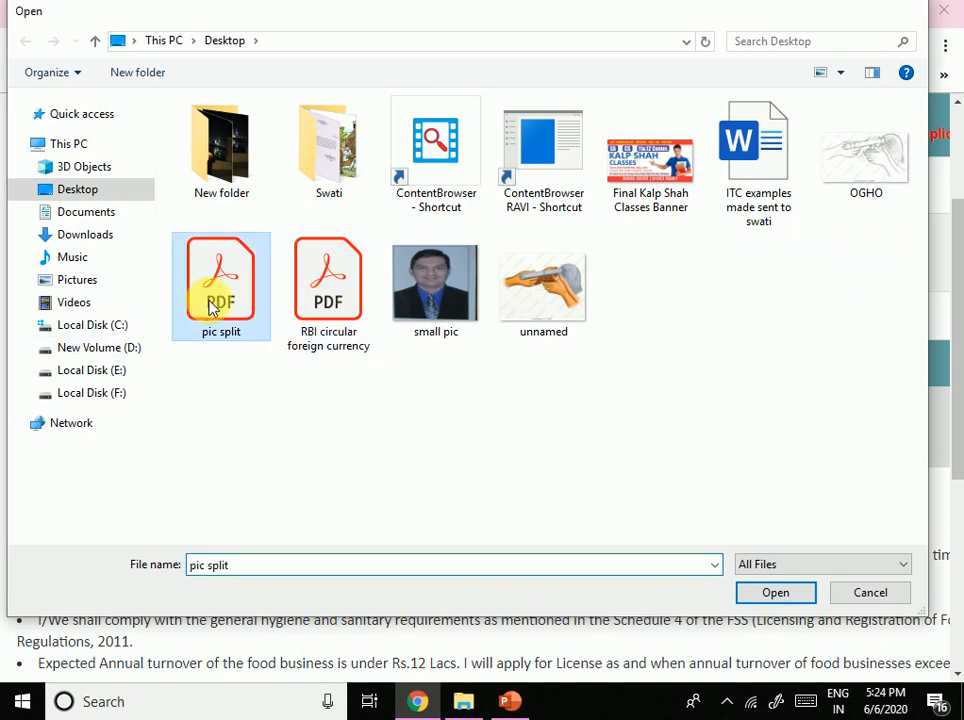
{"action": "left_click", "coordinate": [560, 443]}
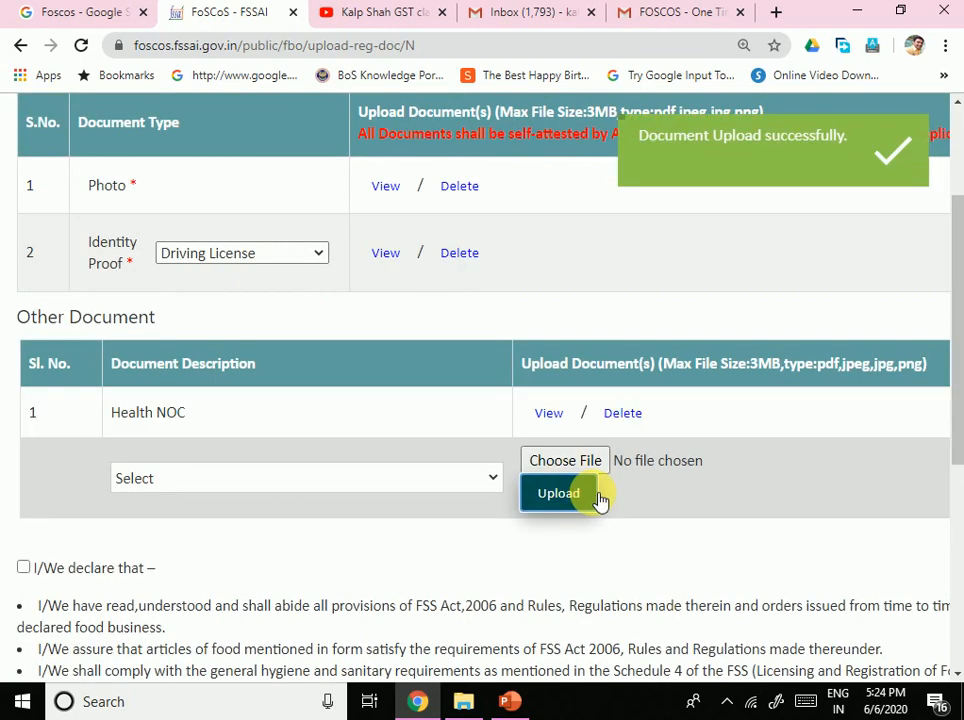
Step: Read through the declaration clauses: FSS Act 2006 compliance, hygiene, Rs.12 Lacs turnover and licence
{"action": "scroll", "coordinate": [734, 443], "scroll_direction": "down", "scroll_amount": 4}
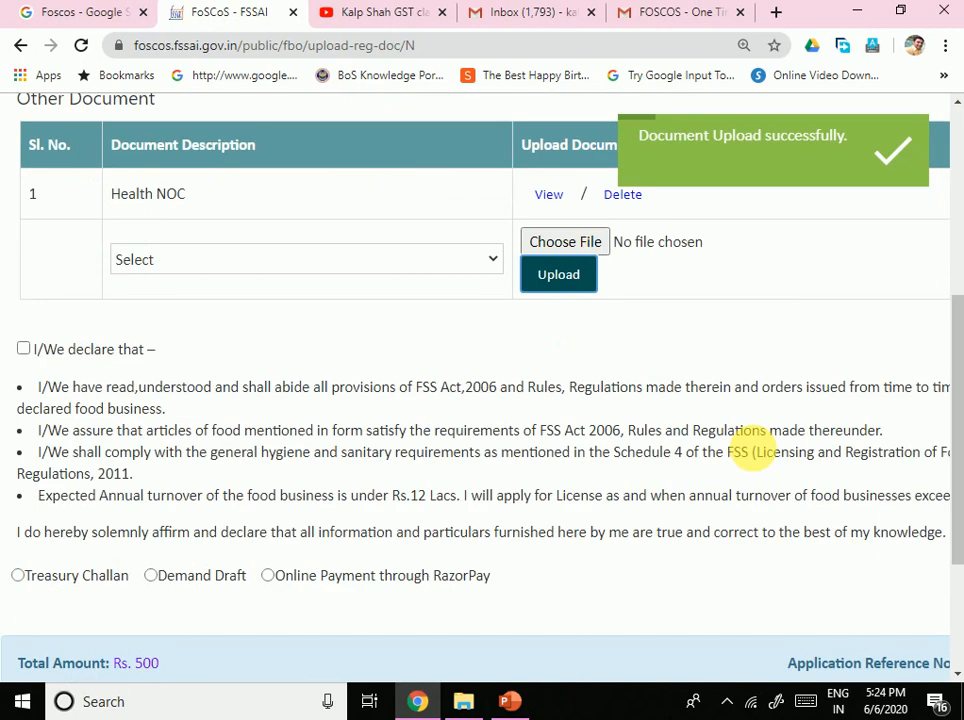
{"action": "scroll", "coordinate": [540, 430], "scroll_direction": "up", "scroll_amount": 1}
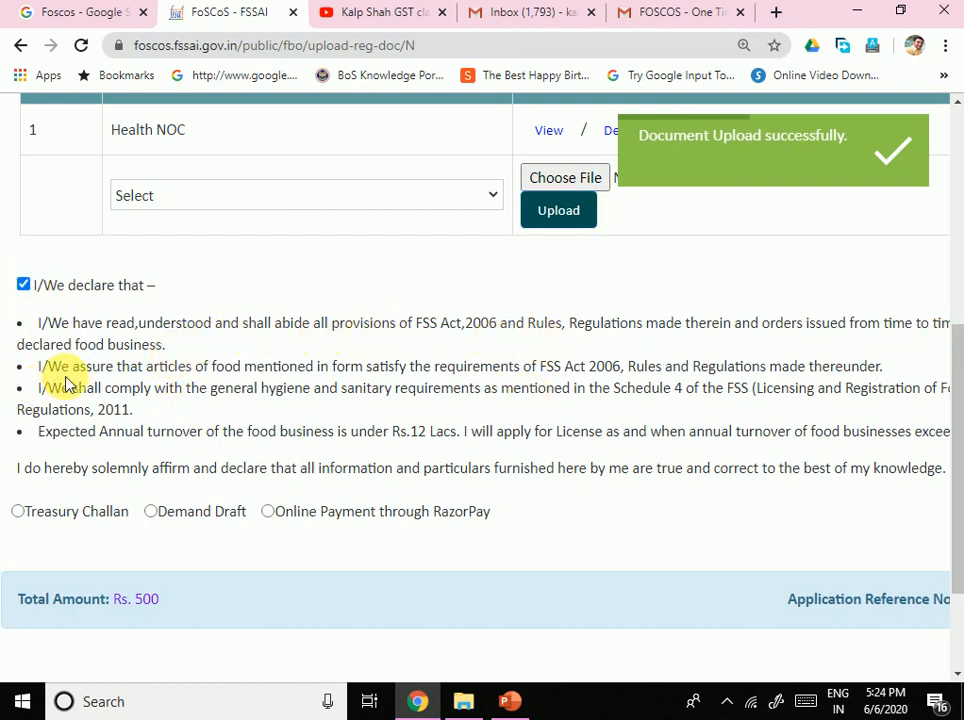
{"action": "left_click_drag", "start_coordinate": [211, 367], "coordinate": [398, 370]}
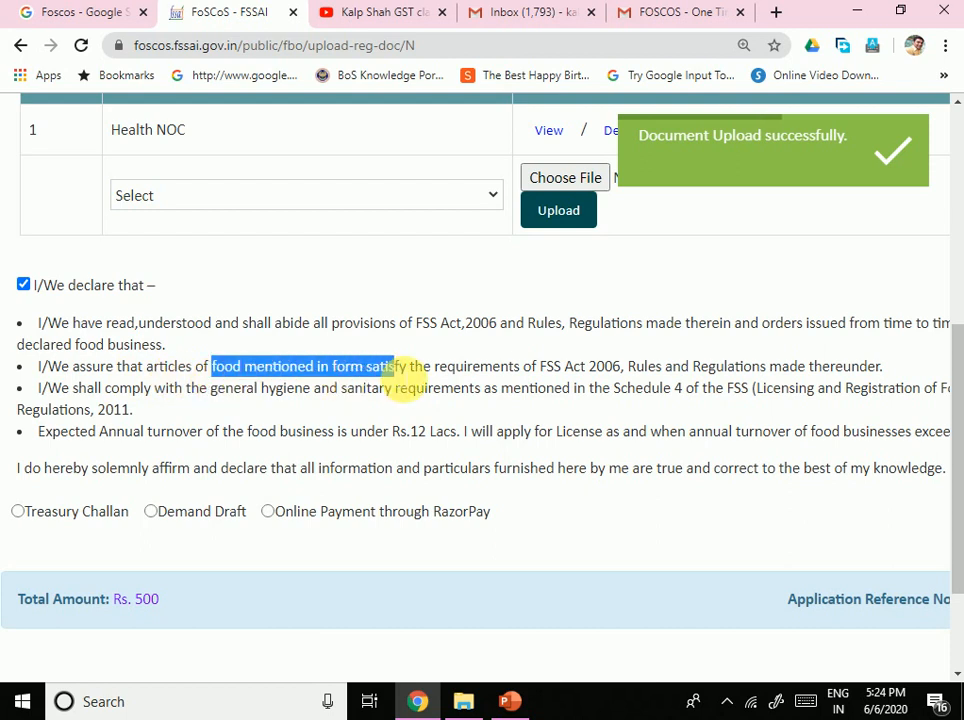
{"action": "left_click_drag", "start_coordinate": [513, 367], "coordinate": [612, 368]}
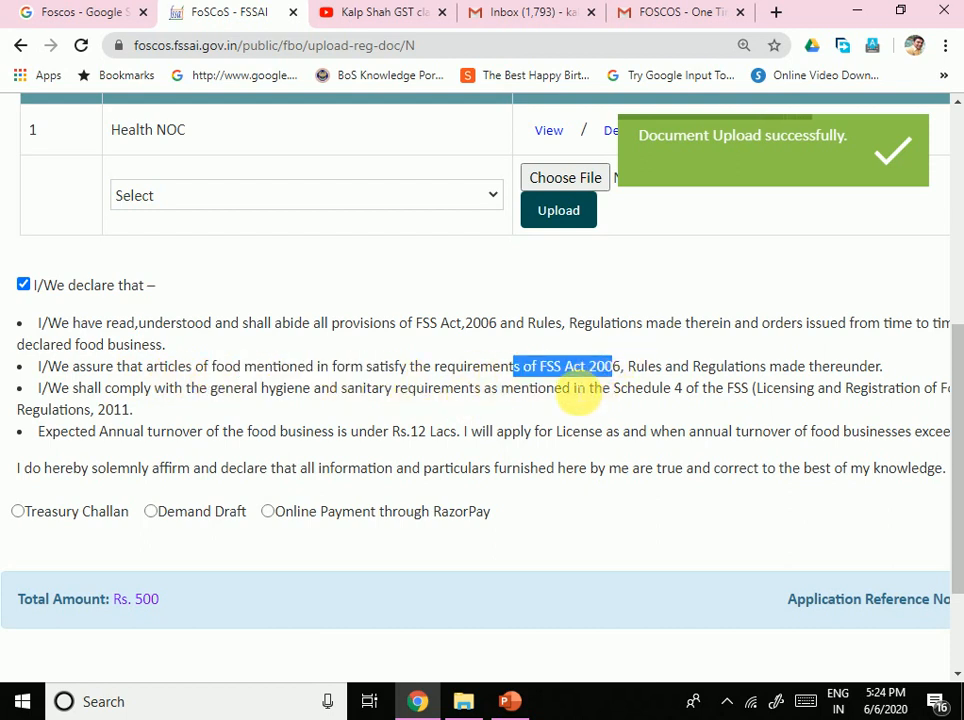
{"action": "left_click_drag", "start_coordinate": [226, 389], "coordinate": [529, 404]}
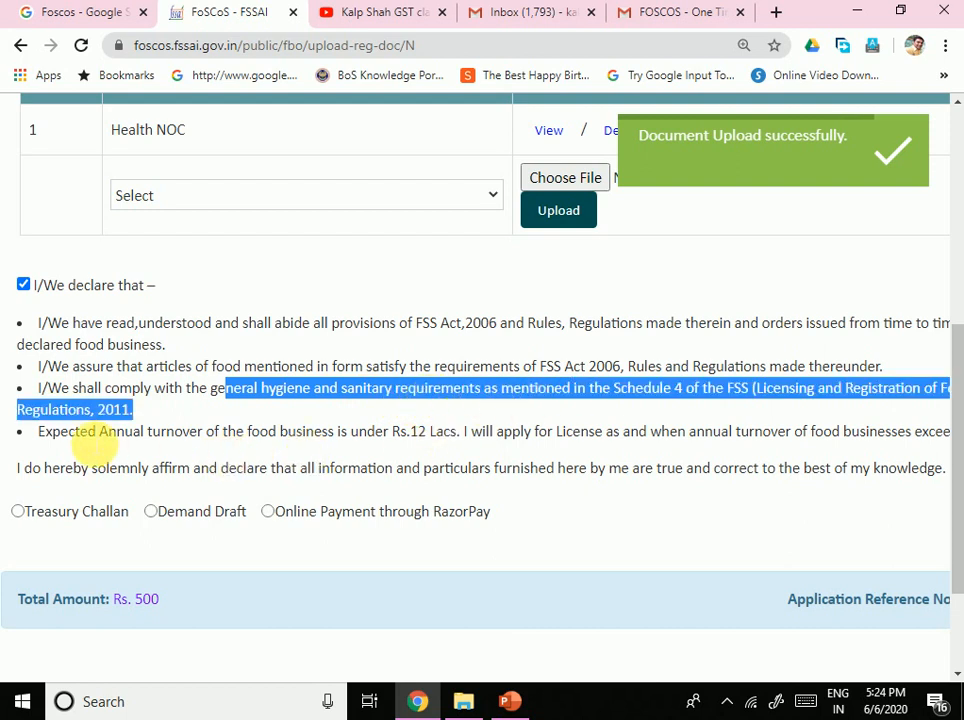
{"action": "left_click_drag", "start_coordinate": [90, 433], "coordinate": [428, 432]}
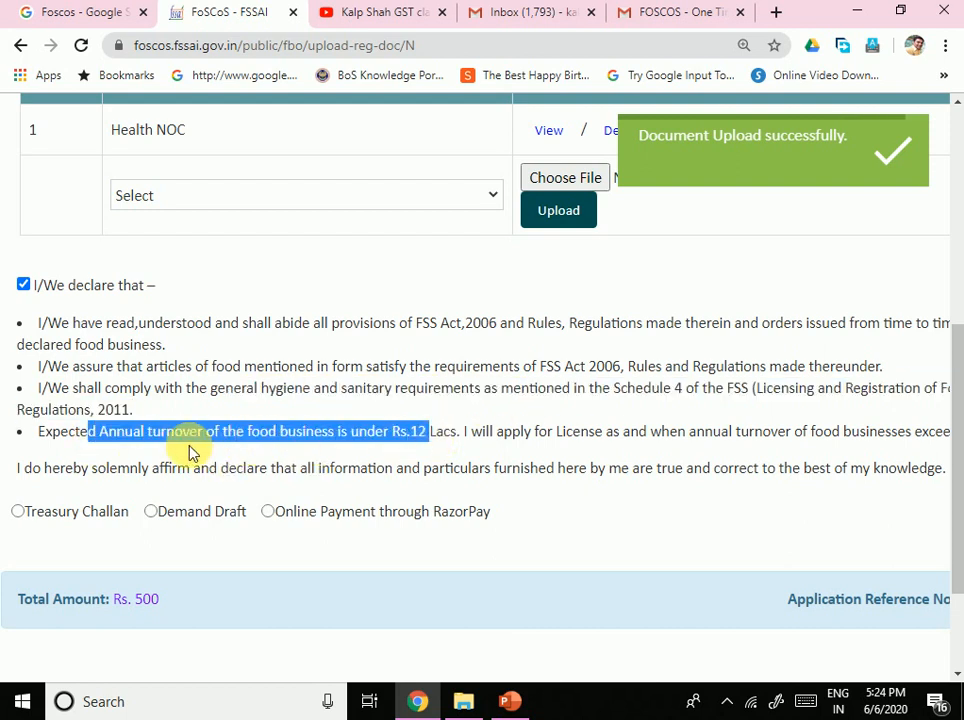
{"action": "left_click", "coordinate": [280, 449]}
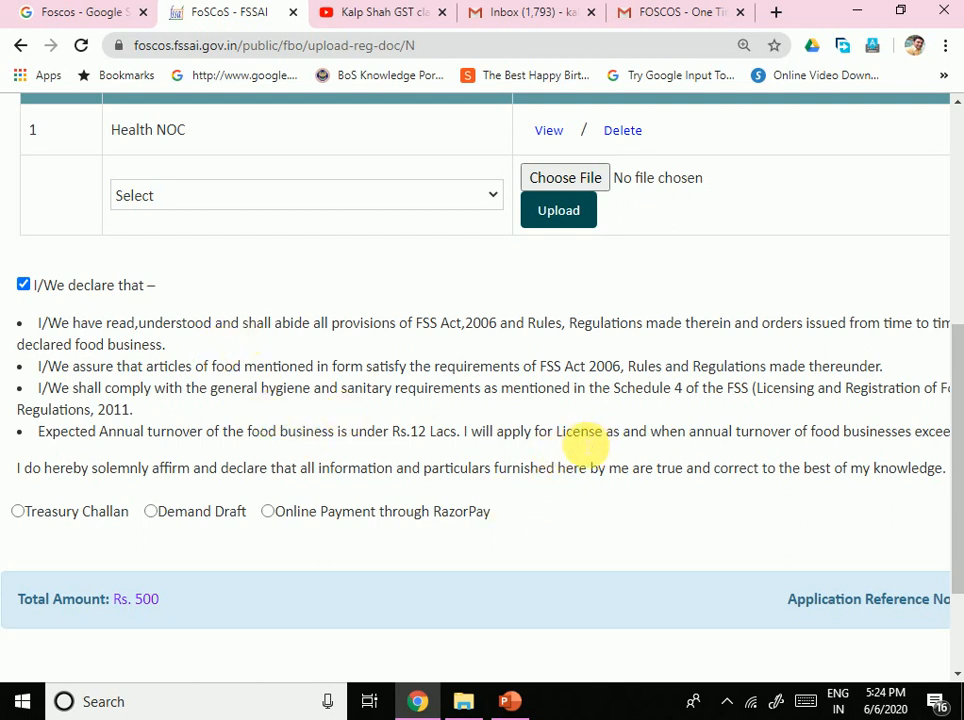
{"action": "left_click_drag", "start_coordinate": [572, 440], "coordinate": [948, 433]}
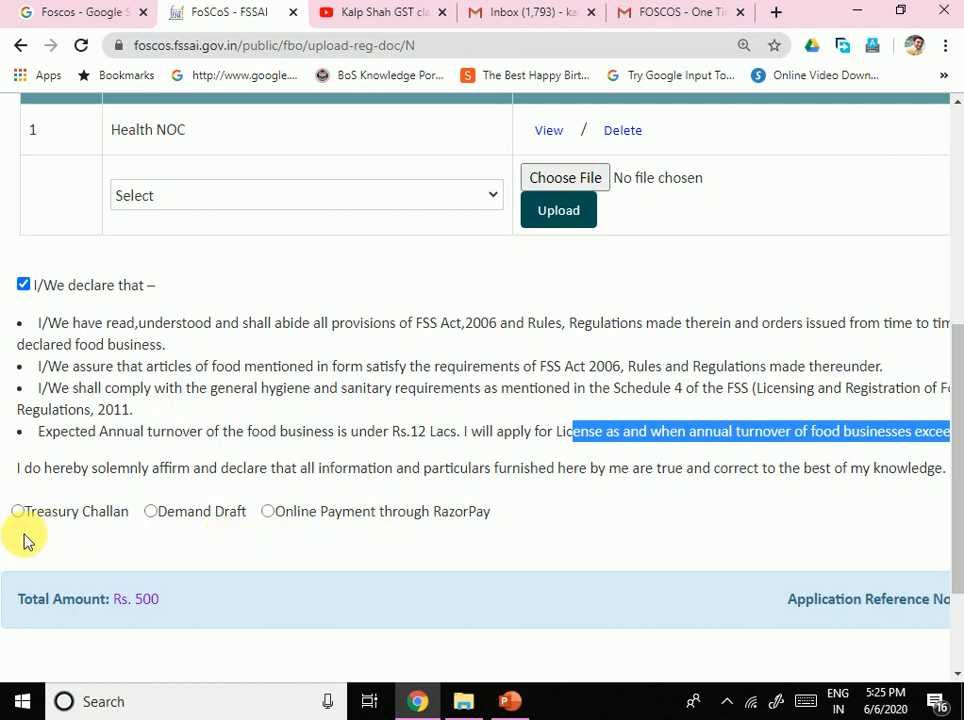
Step: Choose RazorPay online payment and submit to reach the ₹500 Razorpay checkout page
{"action": "left_click", "coordinate": [268, 513]}
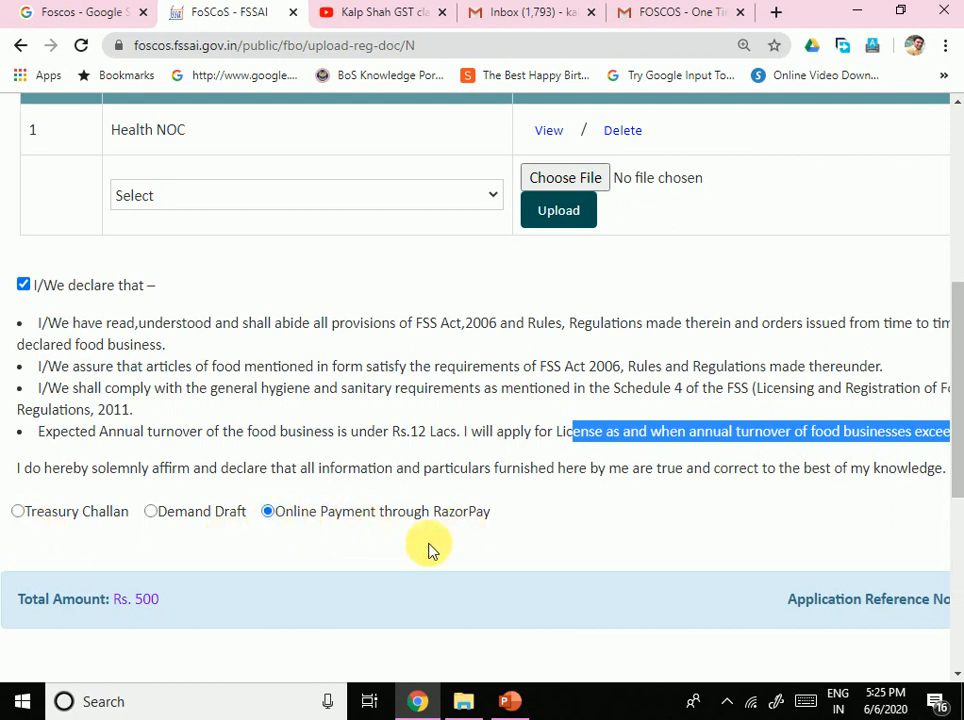
{"action": "scroll", "coordinate": [441, 530], "scroll_direction": "down", "scroll_amount": 2}
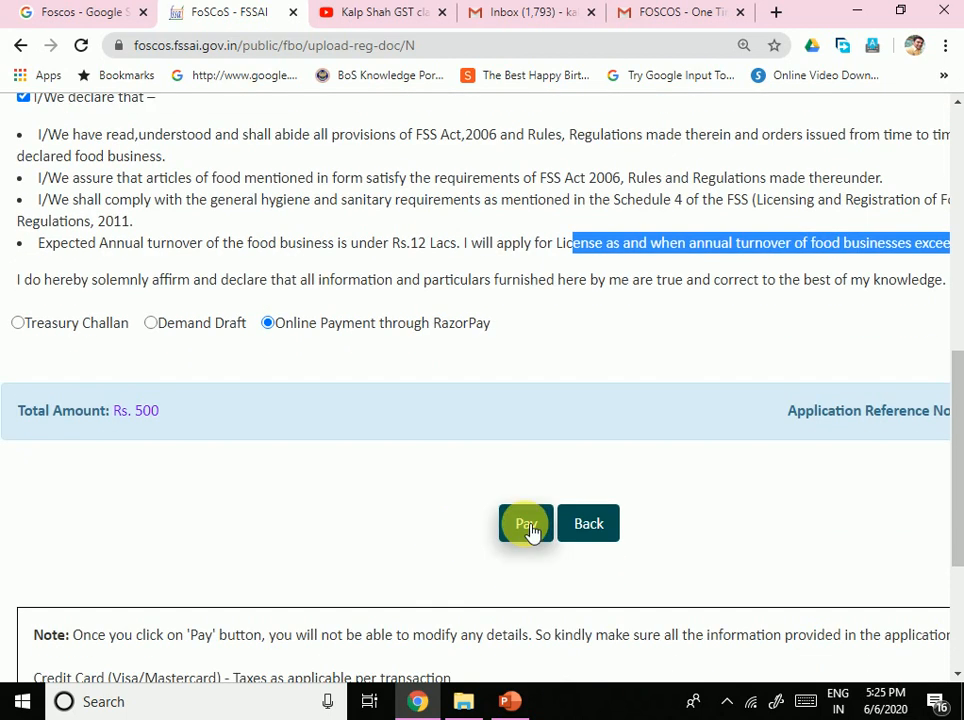
{"action": "left_click", "coordinate": [530, 526]}
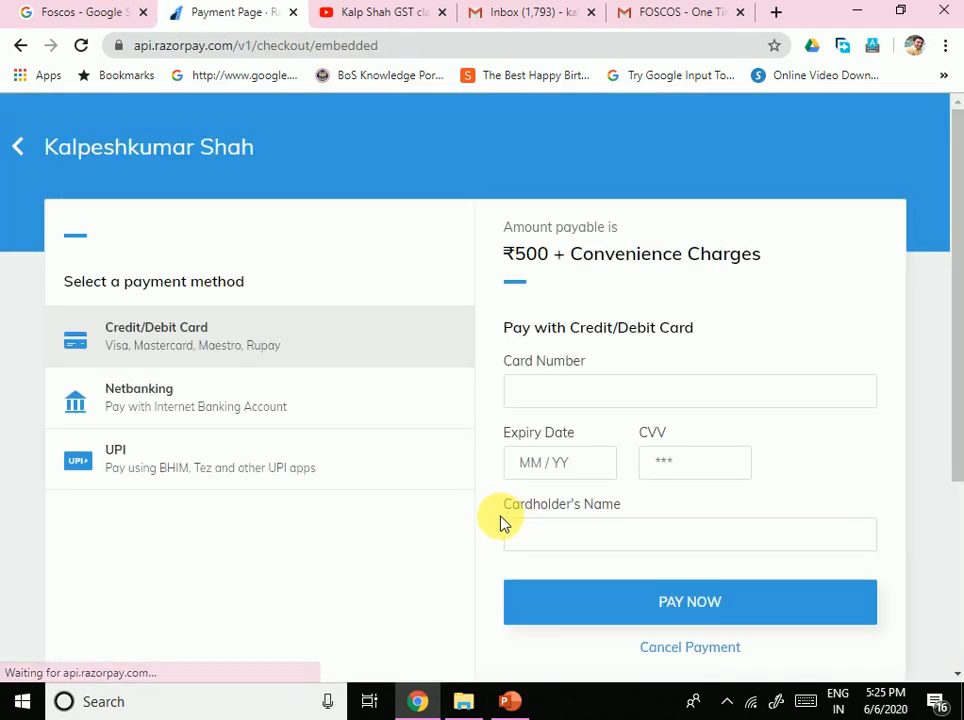
{"action": "scroll", "coordinate": [607, 445], "scroll_direction": "down", "scroll_amount": 3}
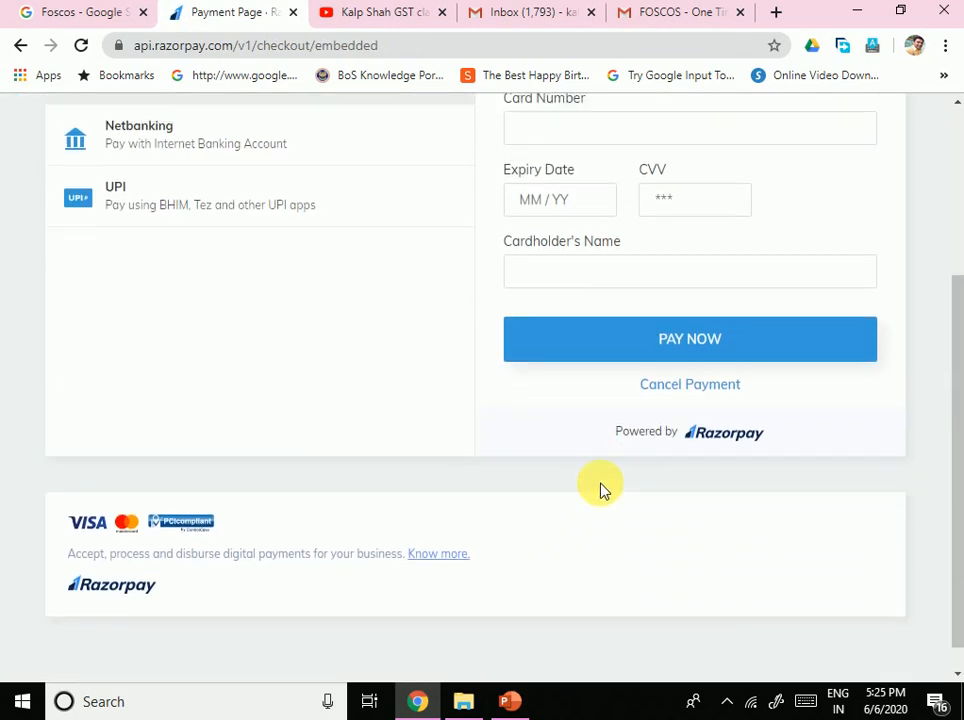
{"action": "scroll", "coordinate": [600, 490], "scroll_direction": "up", "scroll_amount": 3}
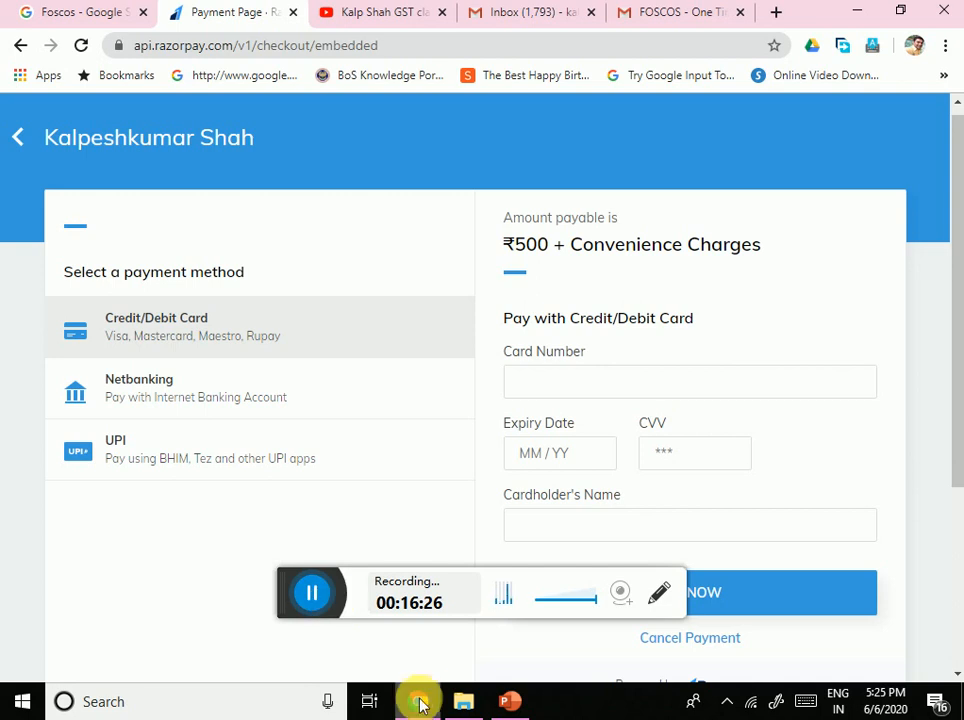
Step: Open the FSSAI Registration and Hygiene Guidelines playlist from the YouTube channel's playlists
{"action": "left_click", "coordinate": [370, 24]}
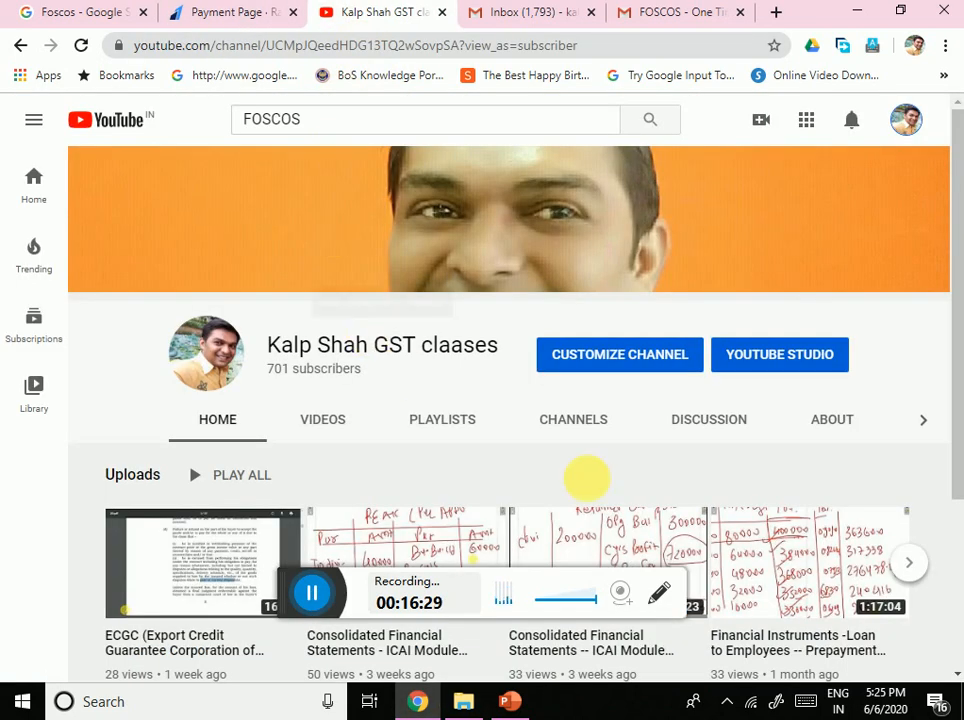
{"action": "scroll", "coordinate": [270, 500], "scroll_direction": "down", "scroll_amount": 3}
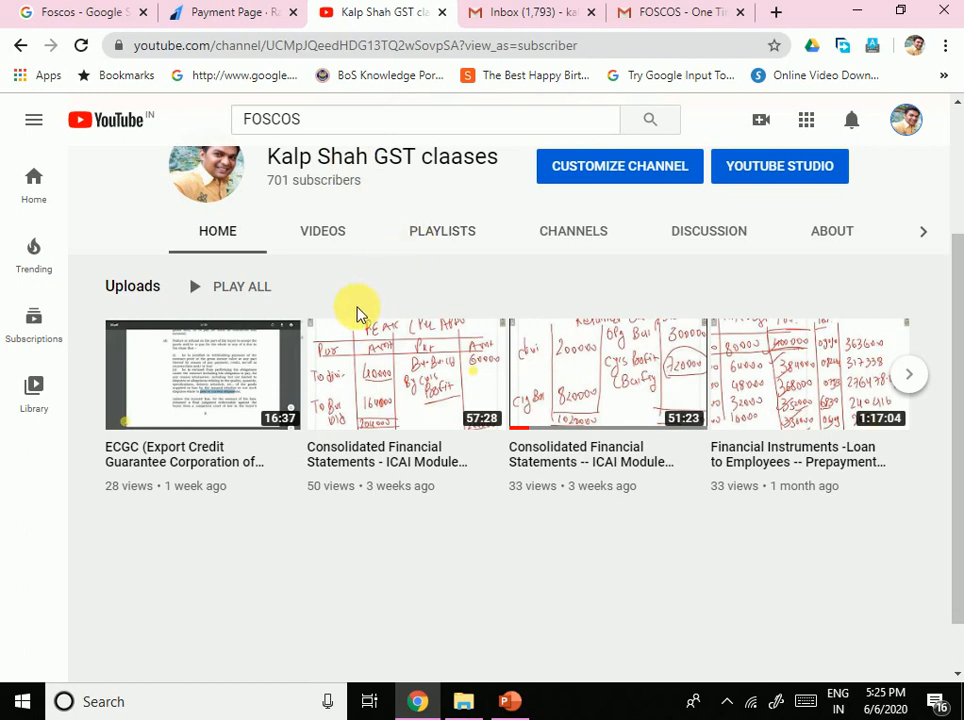
{"action": "scroll", "coordinate": [510, 245], "scroll_direction": "up", "scroll_amount": 1}
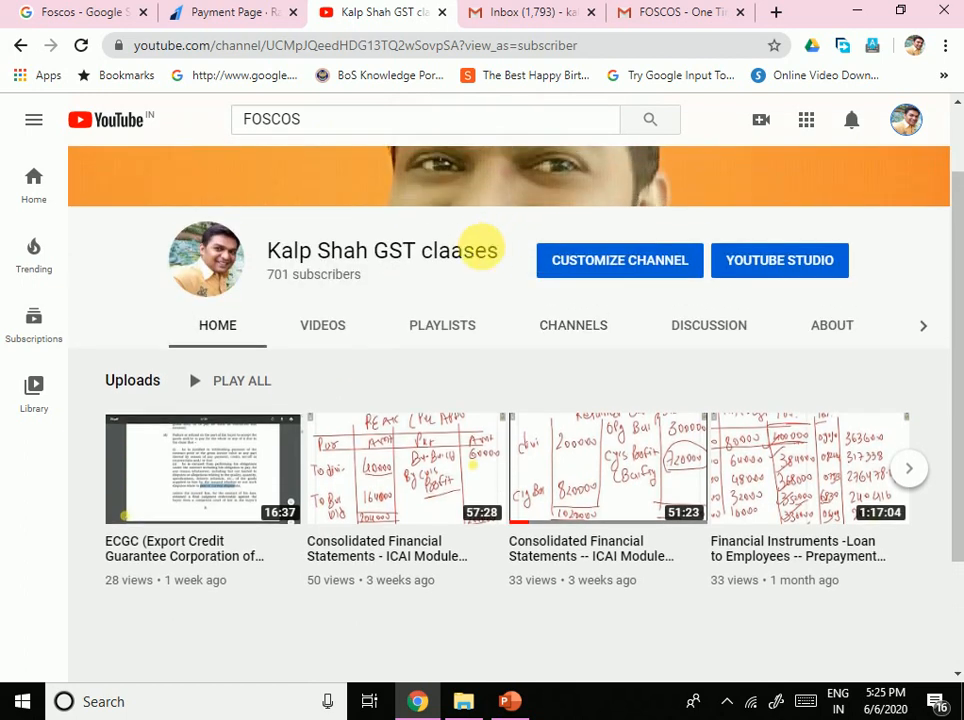
{"action": "left_click", "coordinate": [453, 343]}
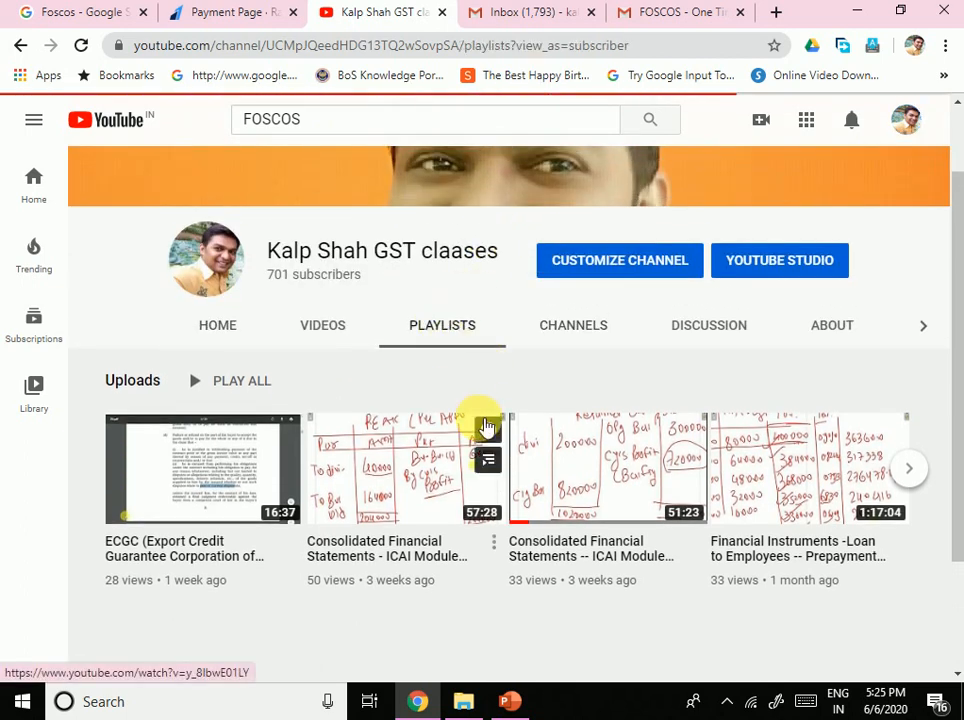
{"action": "scroll", "coordinate": [566, 506], "scroll_direction": "down", "scroll_amount": 2}
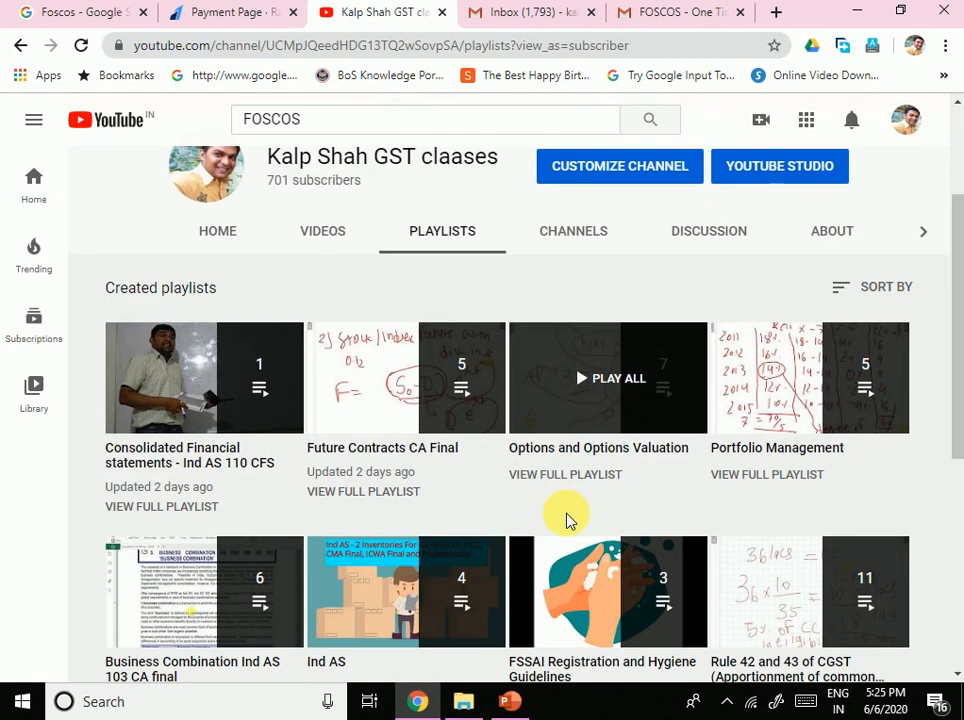
{"action": "scroll", "coordinate": [566, 521], "scroll_direction": "down", "scroll_amount": 2}
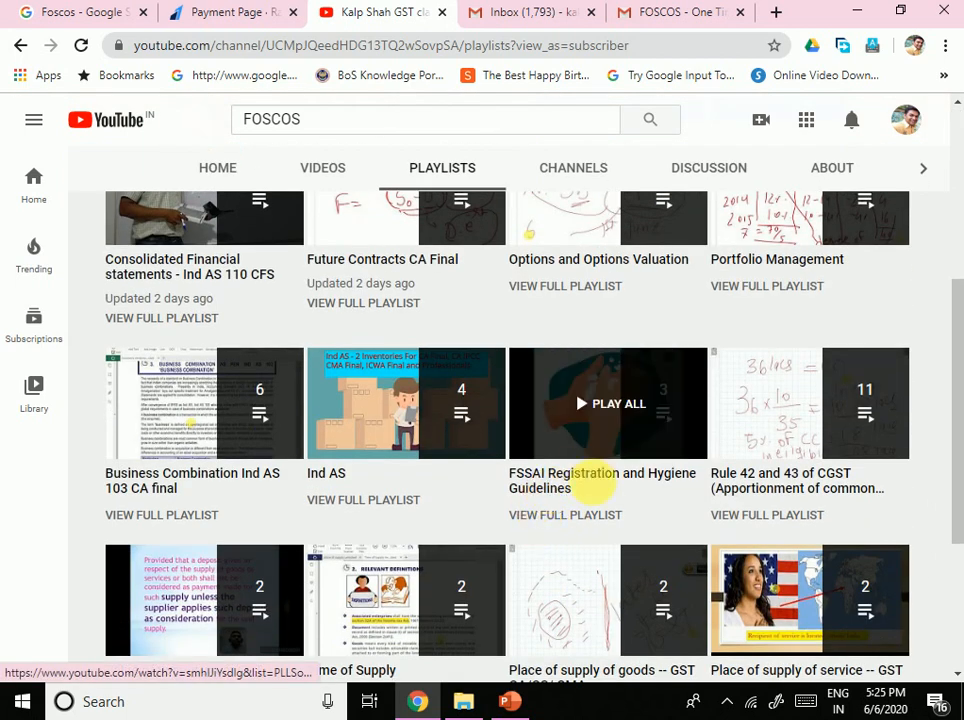
{"action": "left_click", "coordinate": [577, 421]}
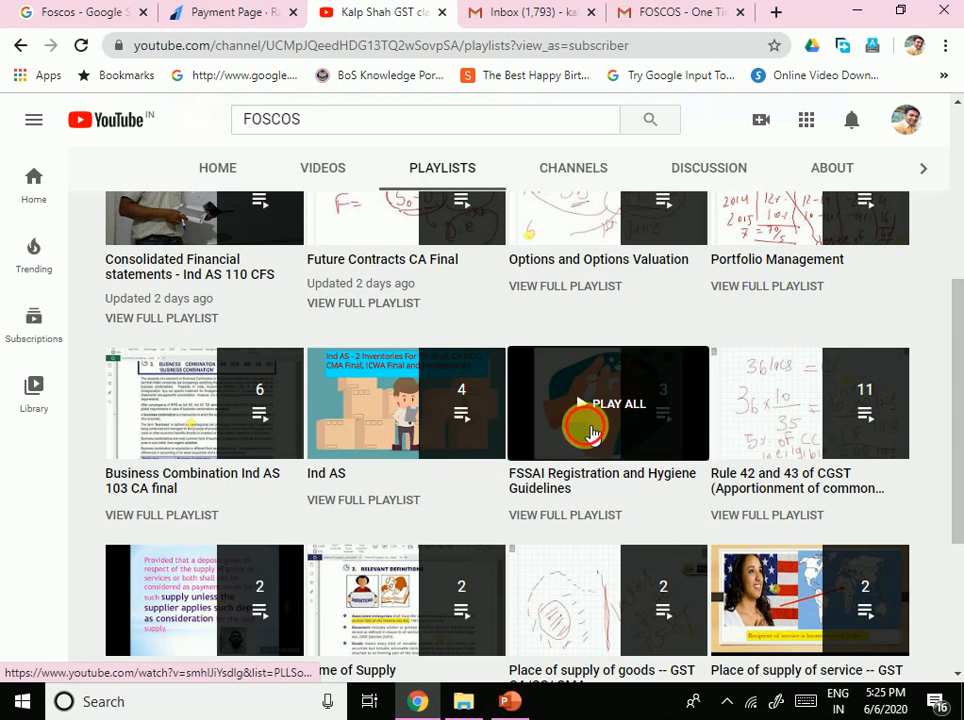
Step: Scroll through the playlist, then flip between Gmail and the FSSAI Golden Rules video
{"action": "scroll", "coordinate": [463, 544], "scroll_direction": "down", "scroll_amount": 2}
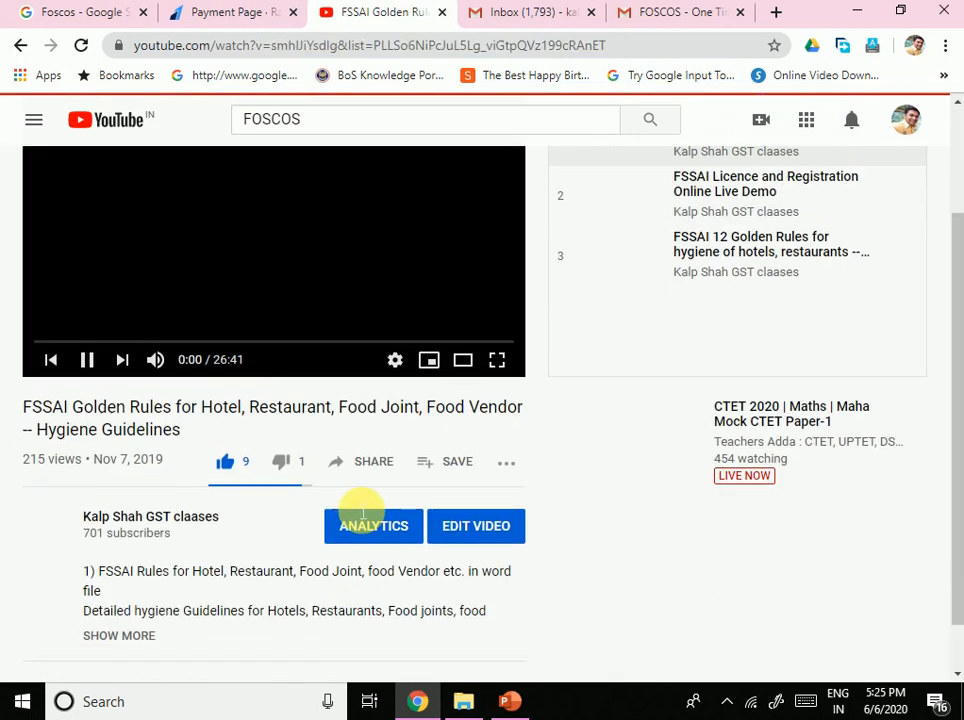
{"action": "scroll", "coordinate": [394, 516], "scroll_direction": "down", "scroll_amount": 5}
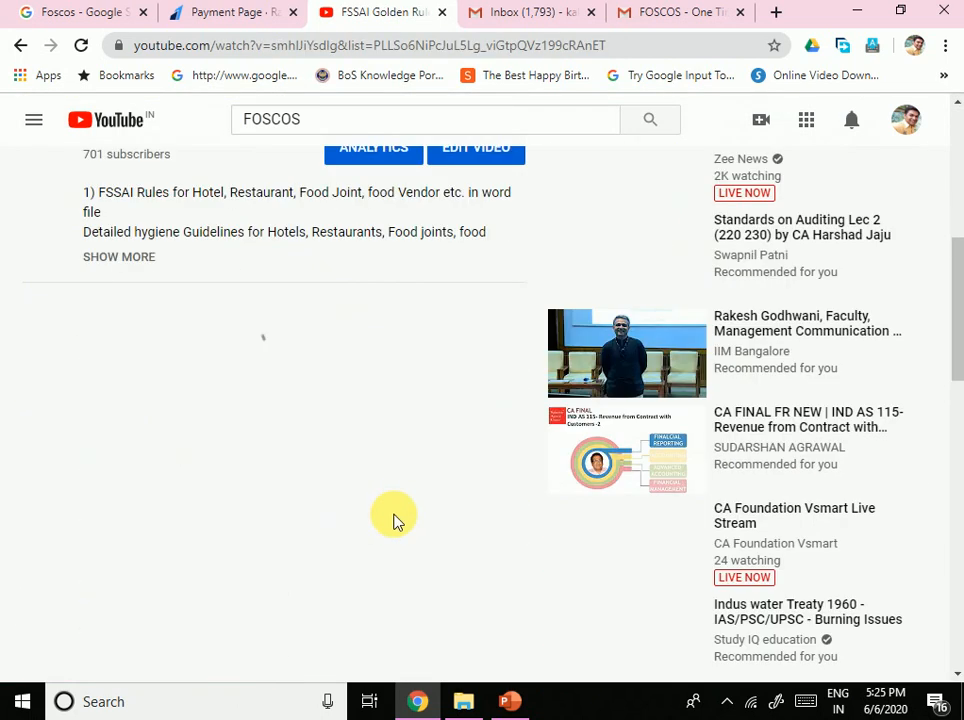
{"action": "scroll", "coordinate": [396, 518], "scroll_direction": "up", "scroll_amount": 5}
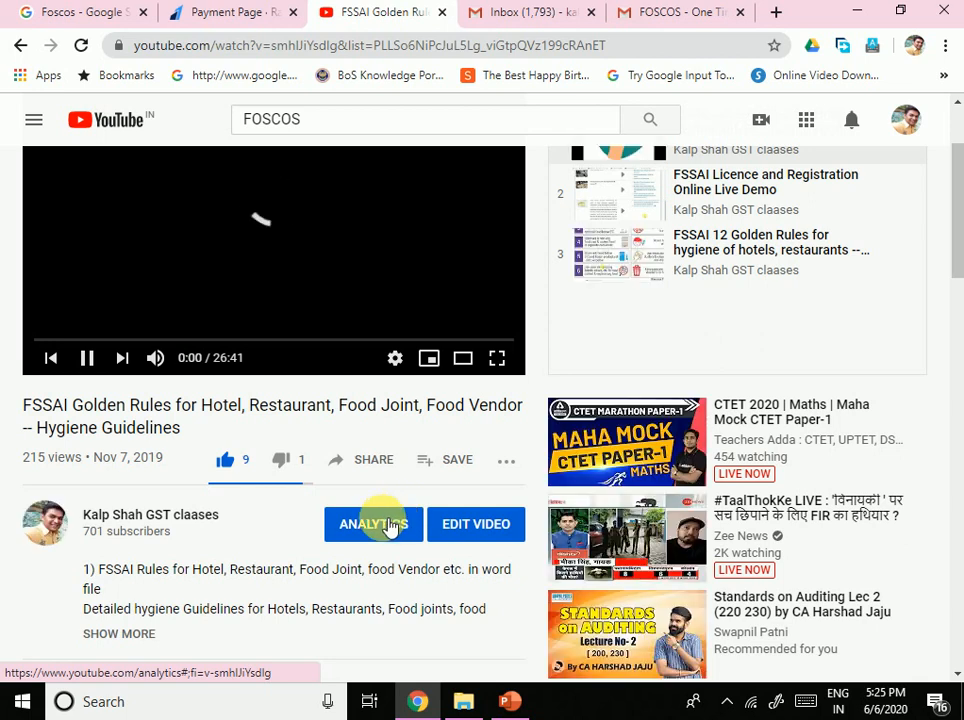
{"action": "scroll", "coordinate": [390, 525], "scroll_direction": "down", "scroll_amount": 3}
{"action": "scroll", "coordinate": [385, 524], "scroll_direction": "up", "scroll_amount": 3}
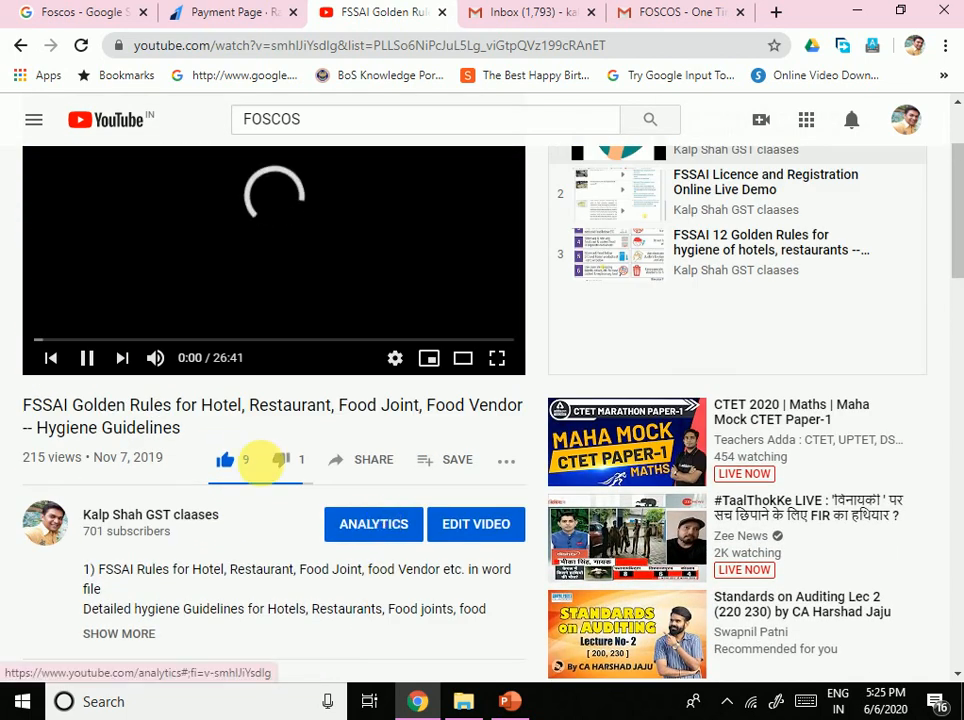
{"action": "scroll", "coordinate": [300, 483], "scroll_direction": "up", "scroll_amount": 2}
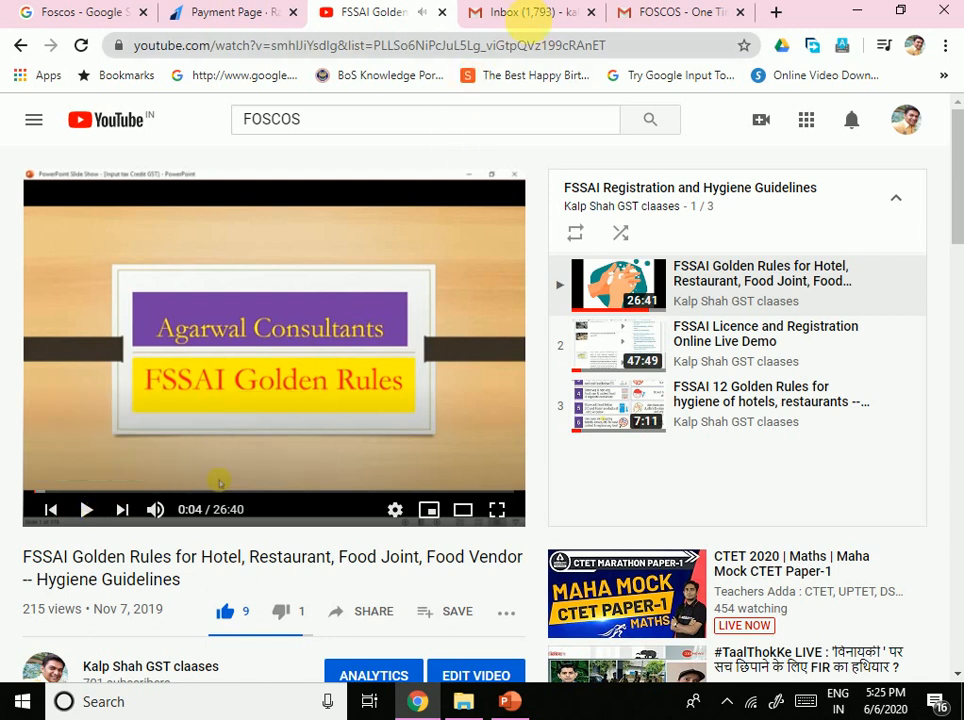
{"action": "left_click", "coordinate": [533, 15]}
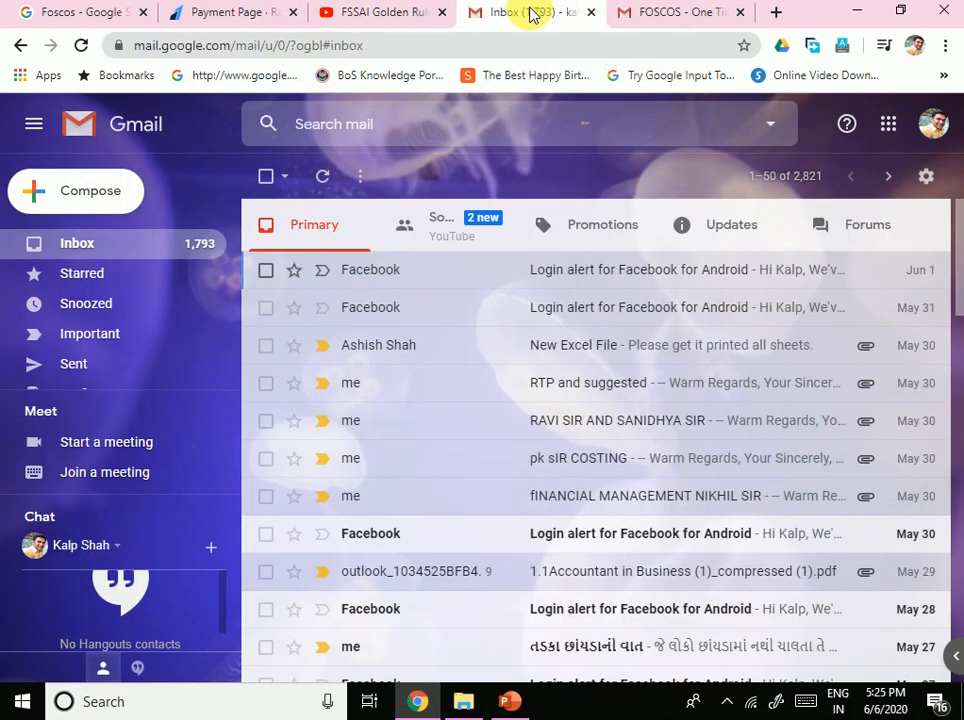
{"action": "left_click", "coordinate": [390, 14]}
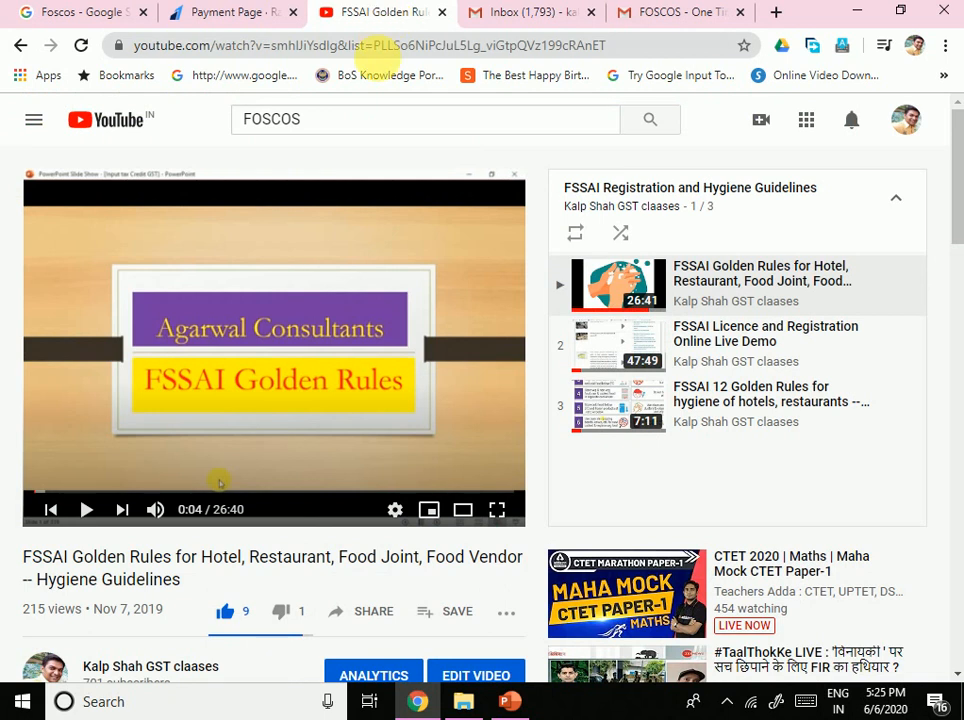
{"action": "left_click", "coordinate": [512, 16]}
{"action": "left_click", "coordinate": [366, 17]}
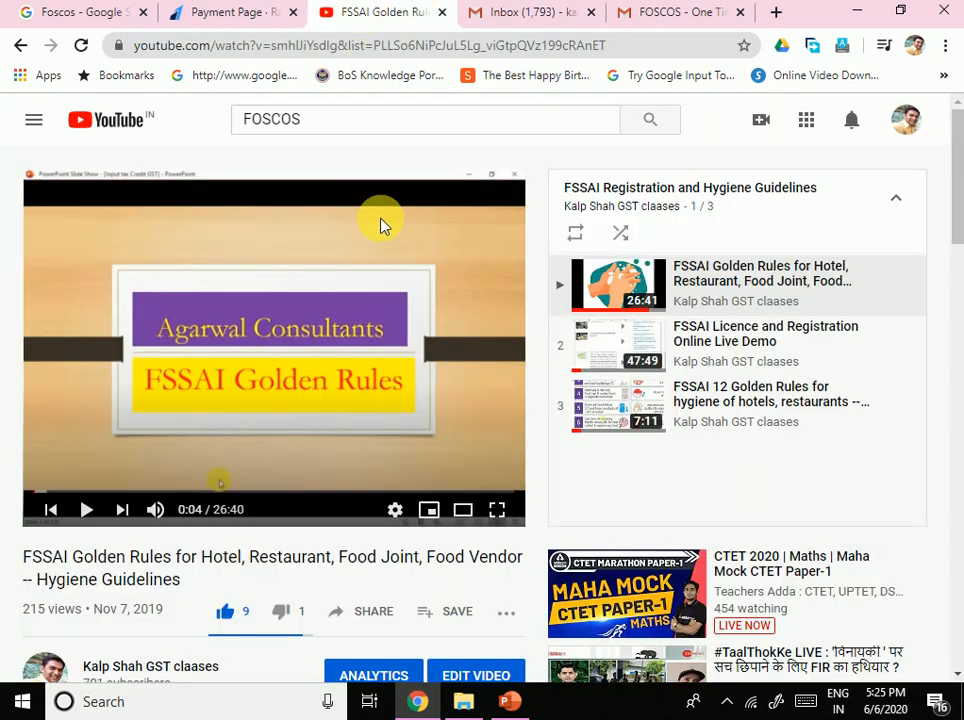
Step: Dismiss the FOSCOS search suggestions and bring forward the Agarwal Consultants slide show, slide 3 of 18
{"action": "left_click", "coordinate": [415, 129]}
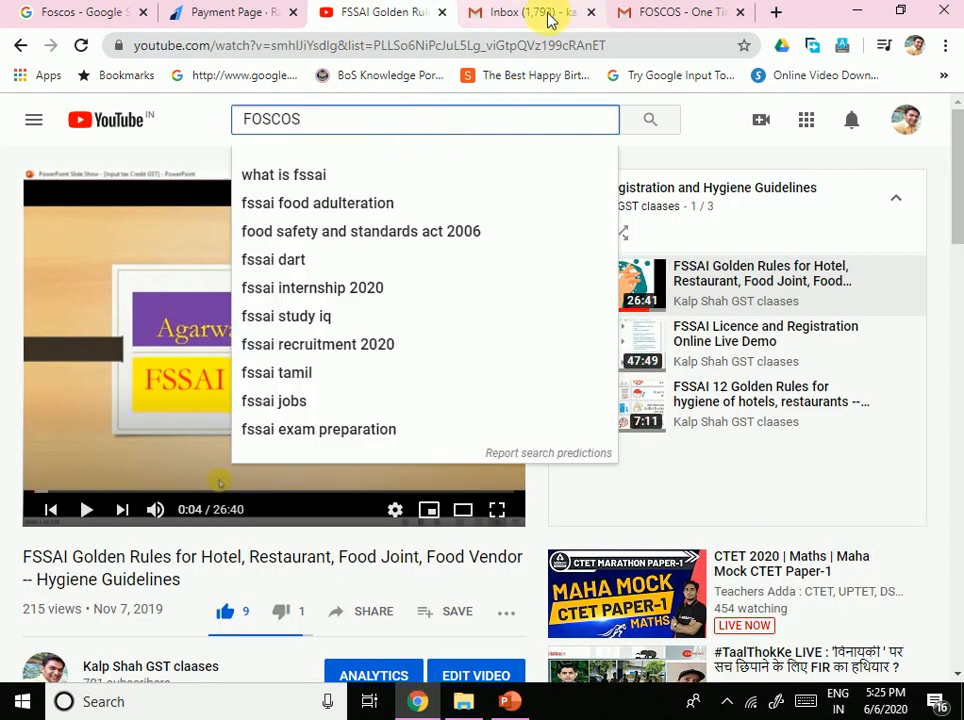
{"action": "left_click", "coordinate": [548, 18]}
{"action": "left_click", "coordinate": [362, 17]}
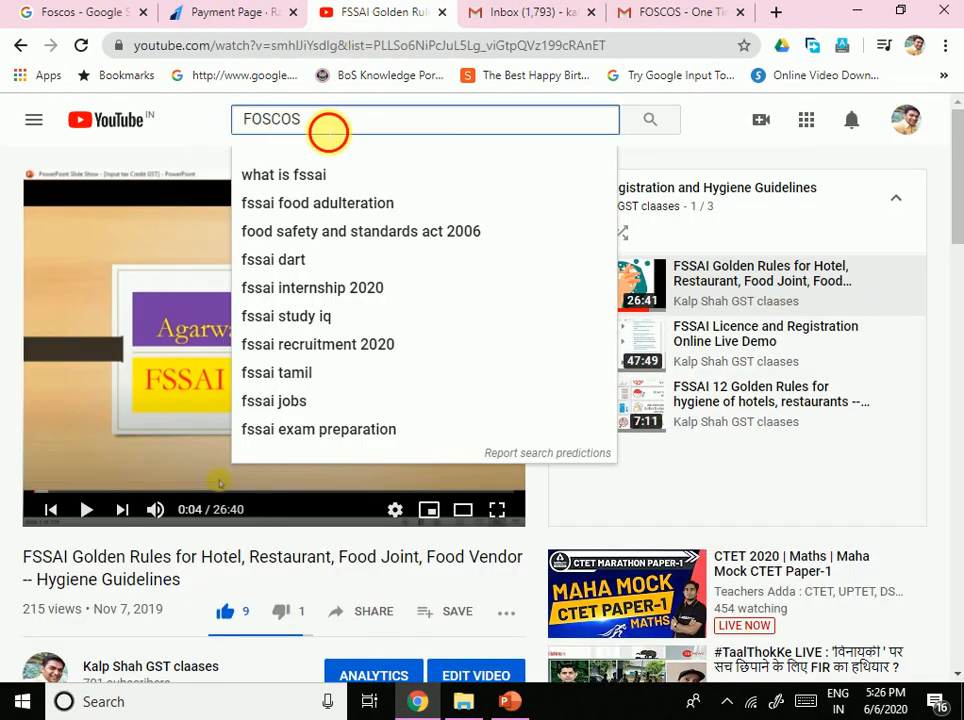
{"action": "left_click", "coordinate": [216, 128]}
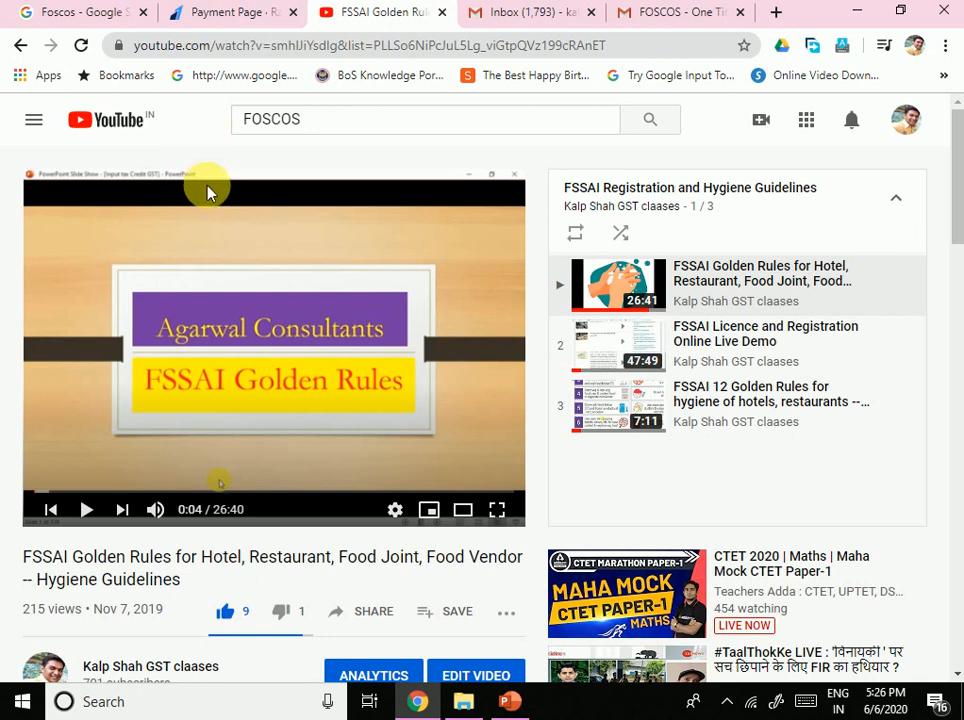
{"action": "left_click", "coordinate": [509, 703]}
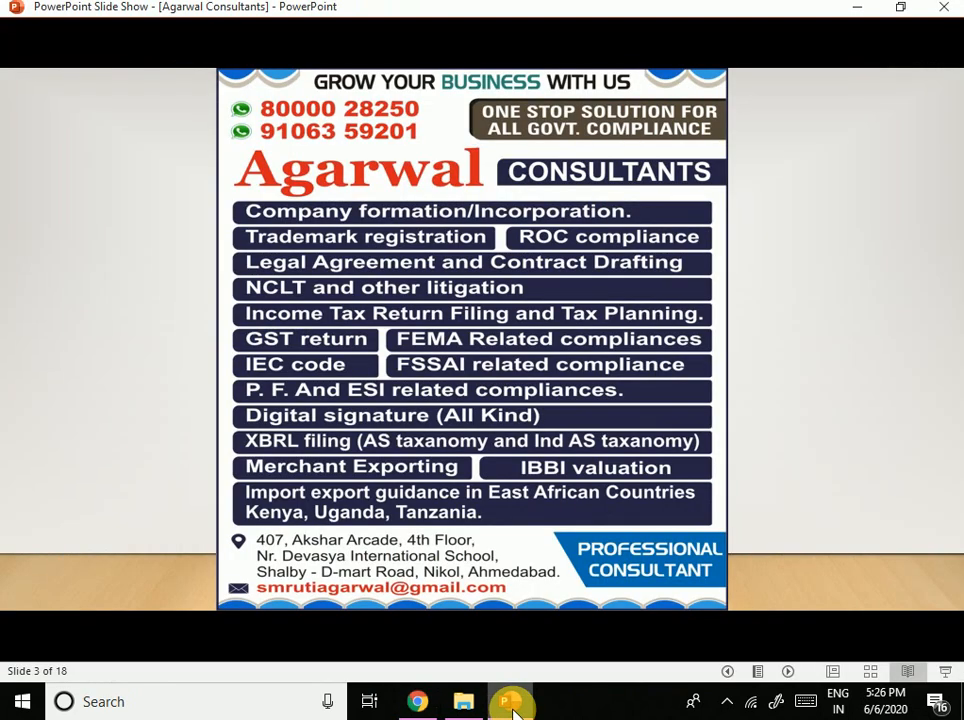